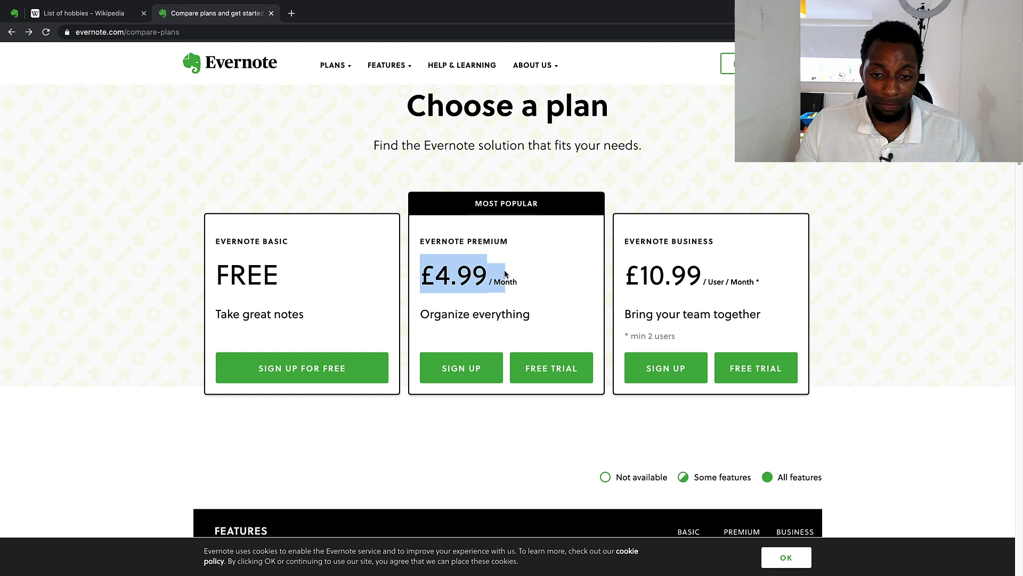
Compare the monthly prices of the Evernote Premium and Evernote Business plans
{"action": "left_click", "coordinate": [467, 278]}
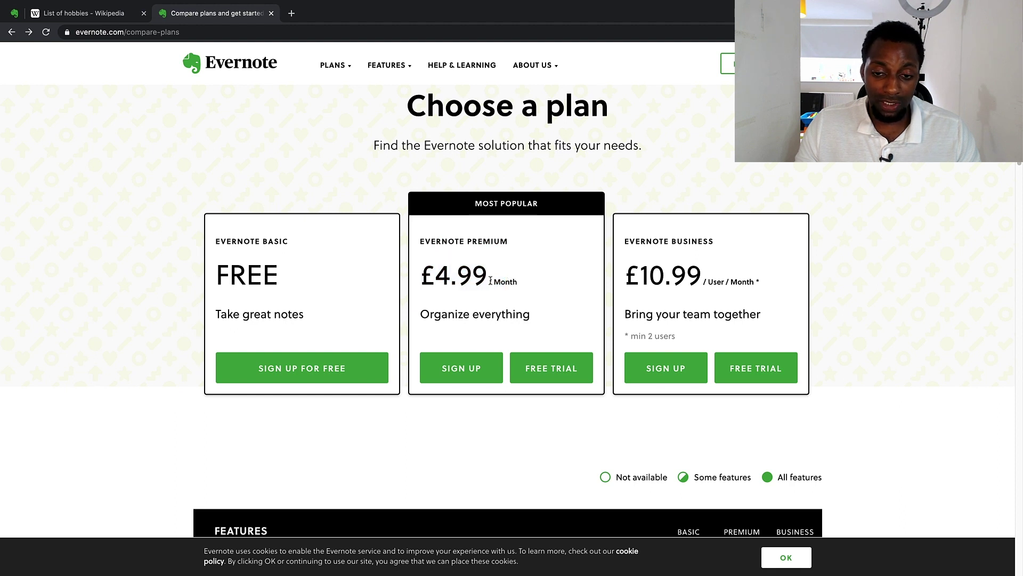
{"action": "scroll", "coordinate": [503, 290], "scroll_direction": "down", "scroll_amount": 1}
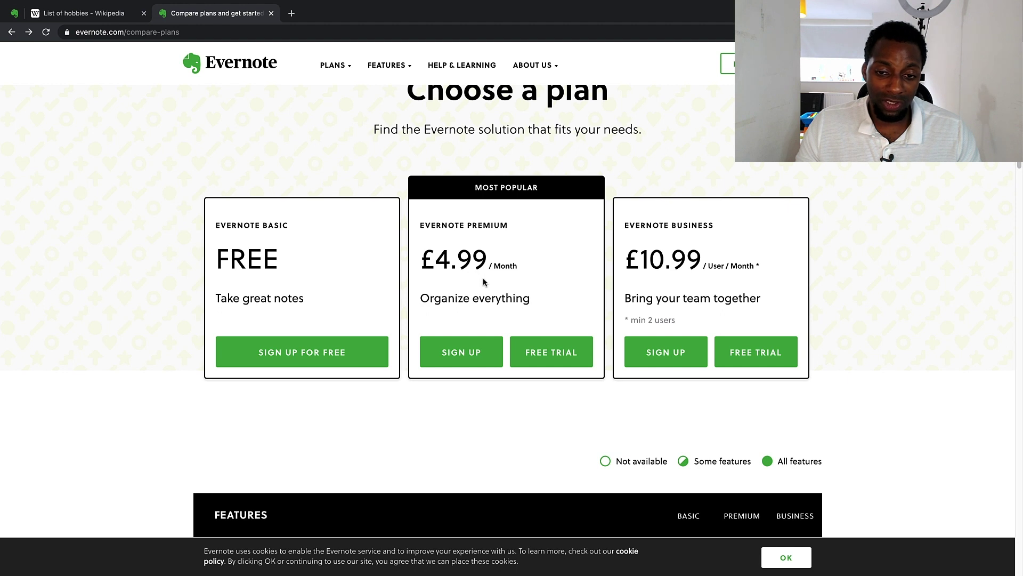
{"action": "scroll", "coordinate": [469, 276], "scroll_direction": "down", "scroll_amount": 3}
{"action": "left_click_drag", "start_coordinate": [434, 207], "coordinate": [513, 210]}
{"action": "left_click", "coordinate": [531, 218]}
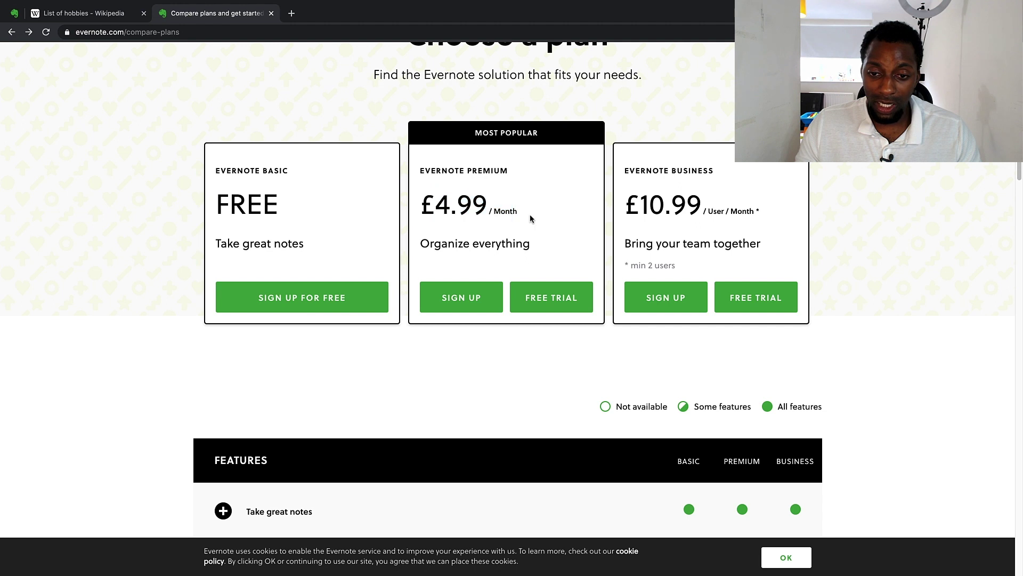
{"action": "left_click_drag", "start_coordinate": [625, 208], "coordinate": [695, 204]}
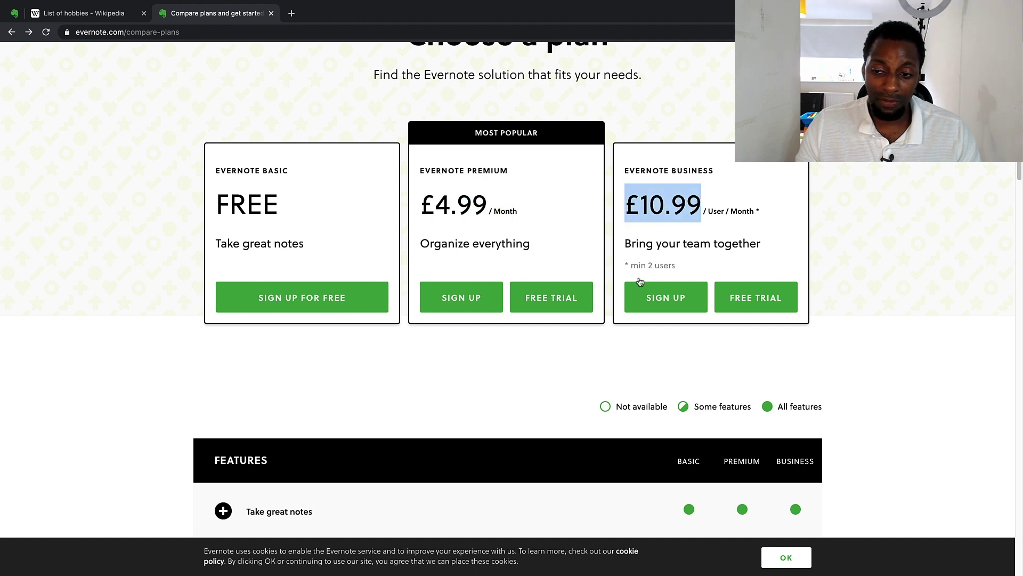
Look over the plan columns of the features table and collapse the Be organized section
{"action": "scroll", "coordinate": [598, 287], "scroll_direction": "down", "scroll_amount": 3}
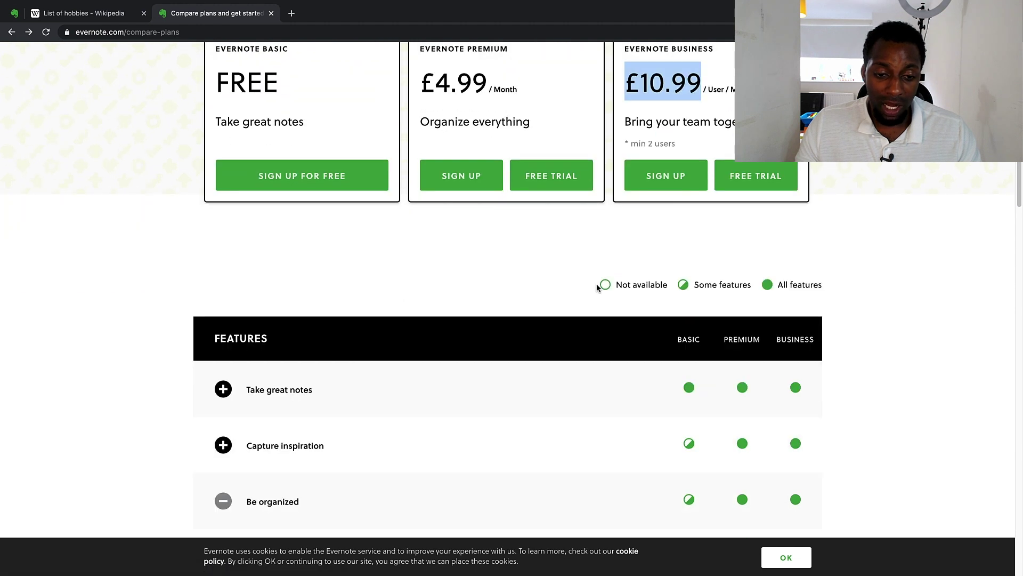
{"action": "scroll", "coordinate": [474, 255], "scroll_direction": "down", "scroll_amount": 2}
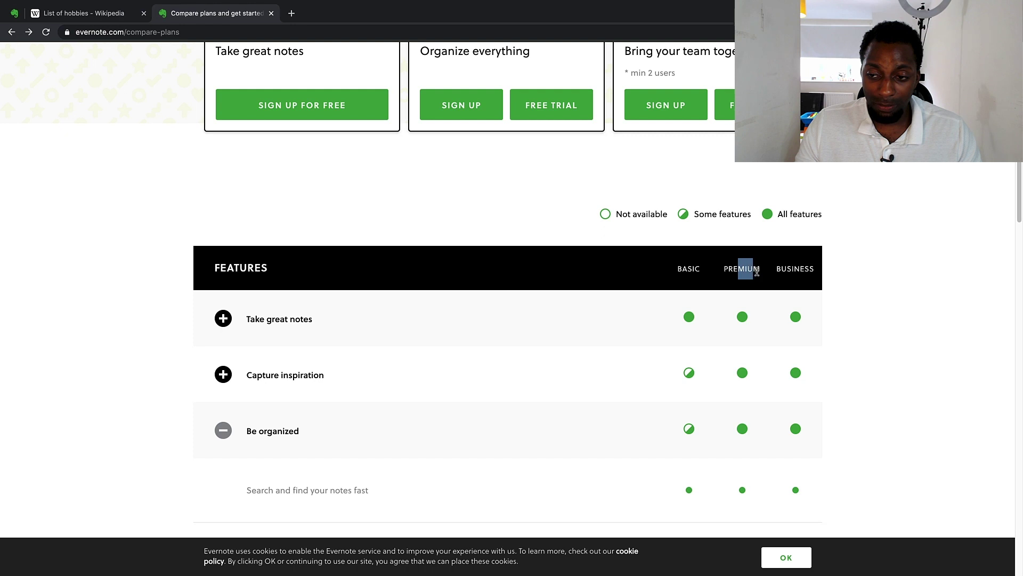
{"action": "scroll", "coordinate": [768, 281], "scroll_direction": "down", "scroll_amount": 4}
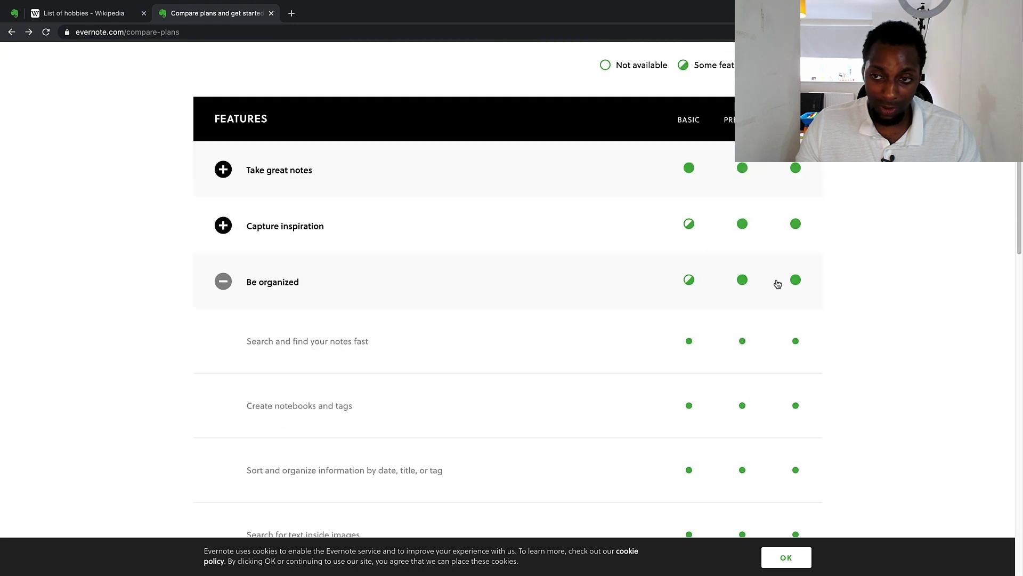
{"action": "scroll", "coordinate": [412, 268], "scroll_direction": "down", "scroll_amount": 1}
{"action": "left_click", "coordinate": [223, 236]}
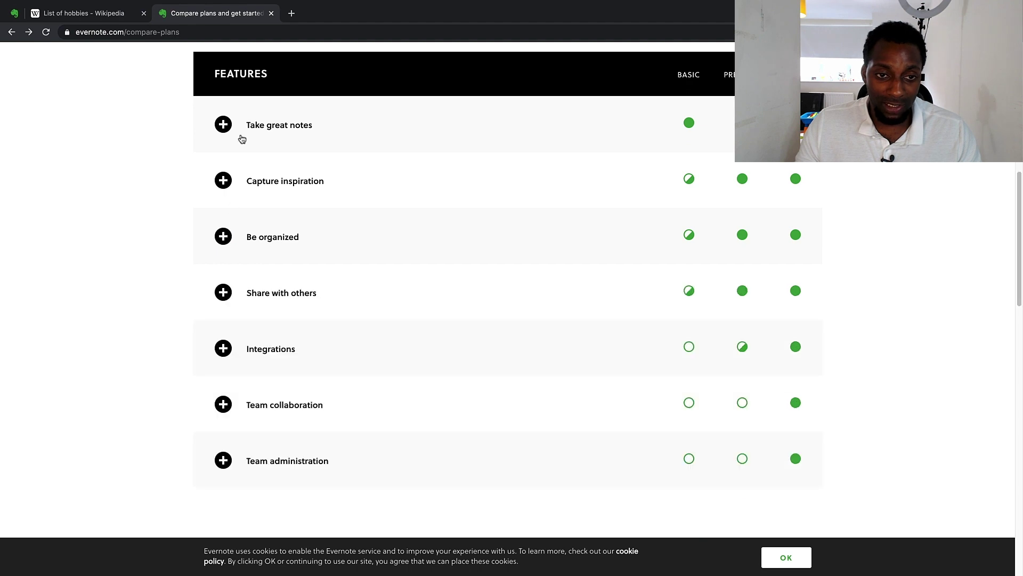
Expand the Take great notes section and review which of its features each plan includes
{"action": "left_click", "coordinate": [223, 124]}
{"action": "scroll", "coordinate": [373, 202], "scroll_direction": "down", "scroll_amount": 1}
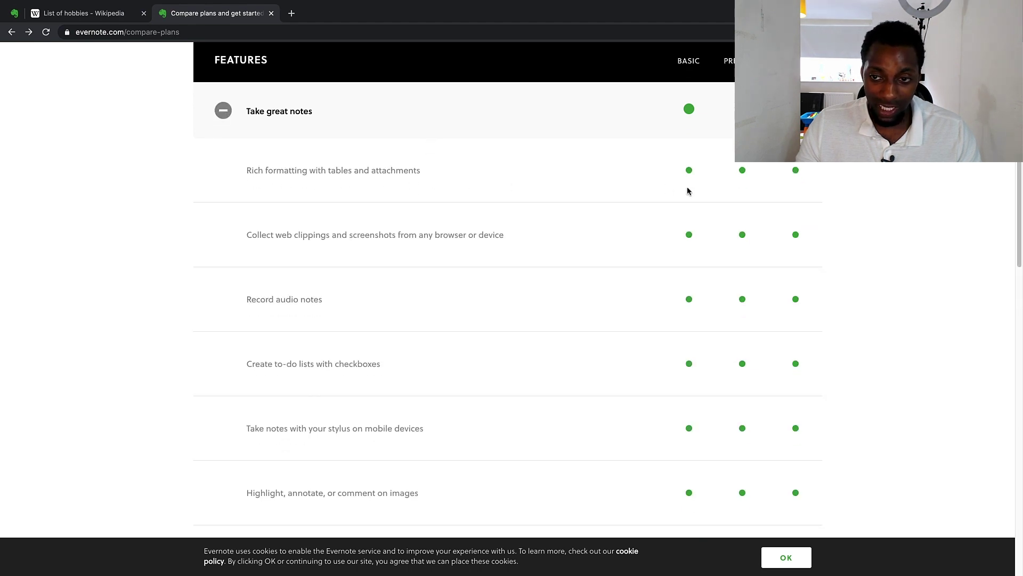
{"action": "scroll", "coordinate": [416, 282], "scroll_direction": "down", "scroll_amount": 1}
{"action": "scroll", "coordinate": [320, 193], "scroll_direction": "up", "scroll_amount": 1}
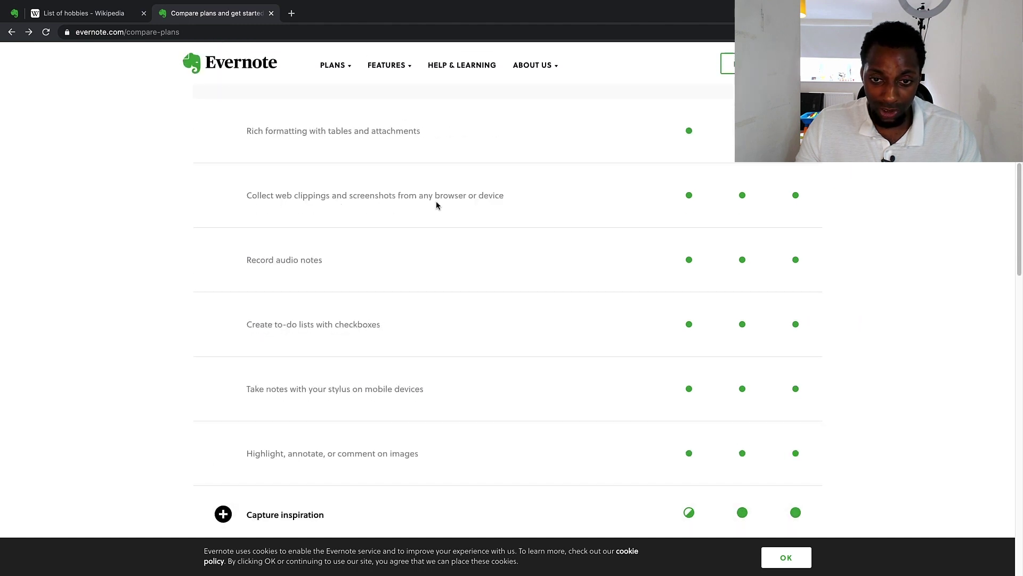
{"action": "scroll", "coordinate": [325, 286], "scroll_direction": "down", "scroll_amount": 1}
{"action": "scroll", "coordinate": [389, 272], "scroll_direction": "down", "scroll_amount": 1}
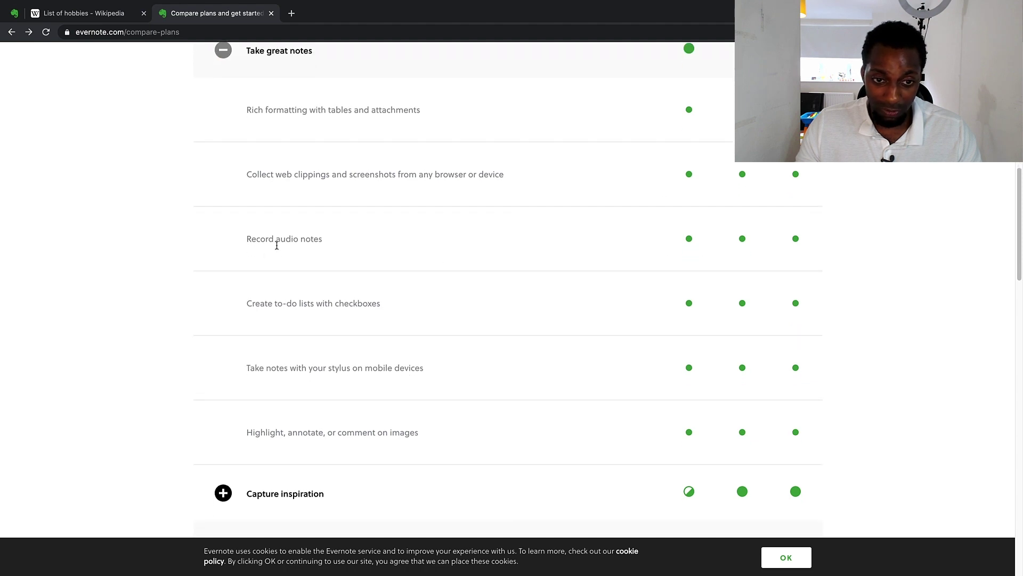
{"action": "scroll", "coordinate": [459, 288], "scroll_direction": "down", "scroll_amount": 3}
{"action": "scroll", "coordinate": [389, 268], "scroll_direction": "down", "scroll_amount": 1}
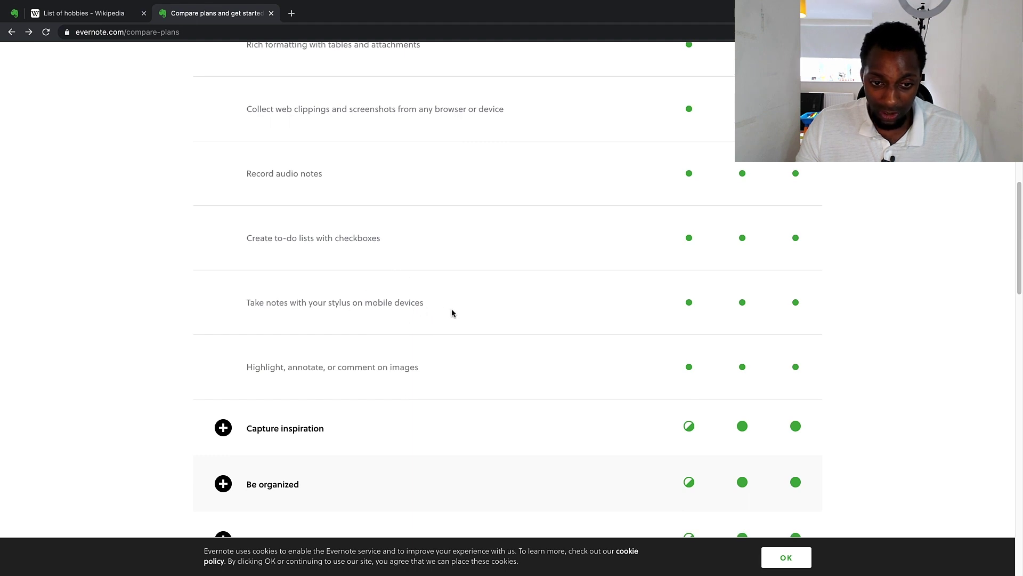
{"action": "scroll", "coordinate": [392, 305], "scroll_direction": "down", "scroll_amount": 1}
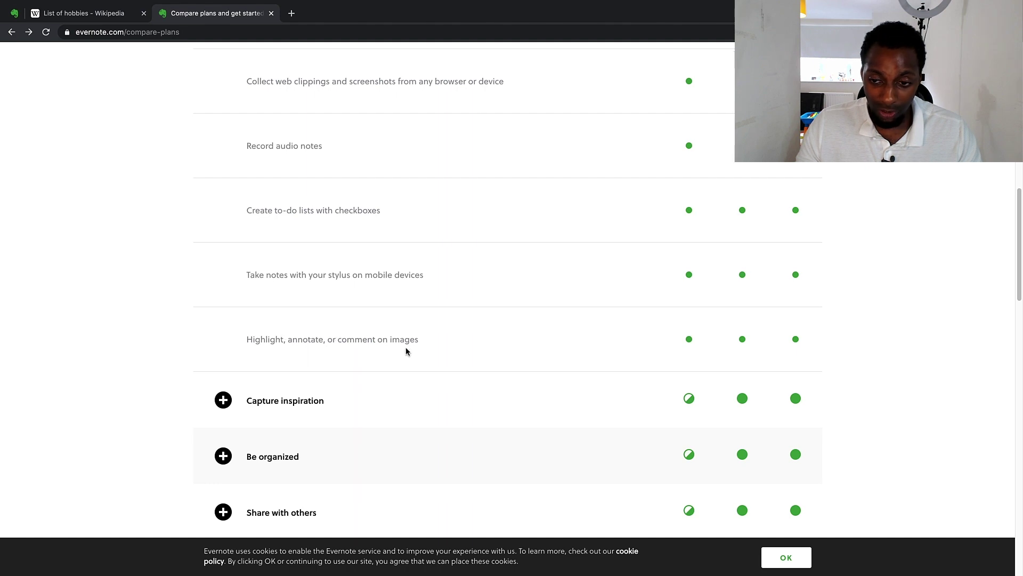
{"action": "scroll", "coordinate": [555, 361], "scroll_direction": "down", "scroll_amount": 1}
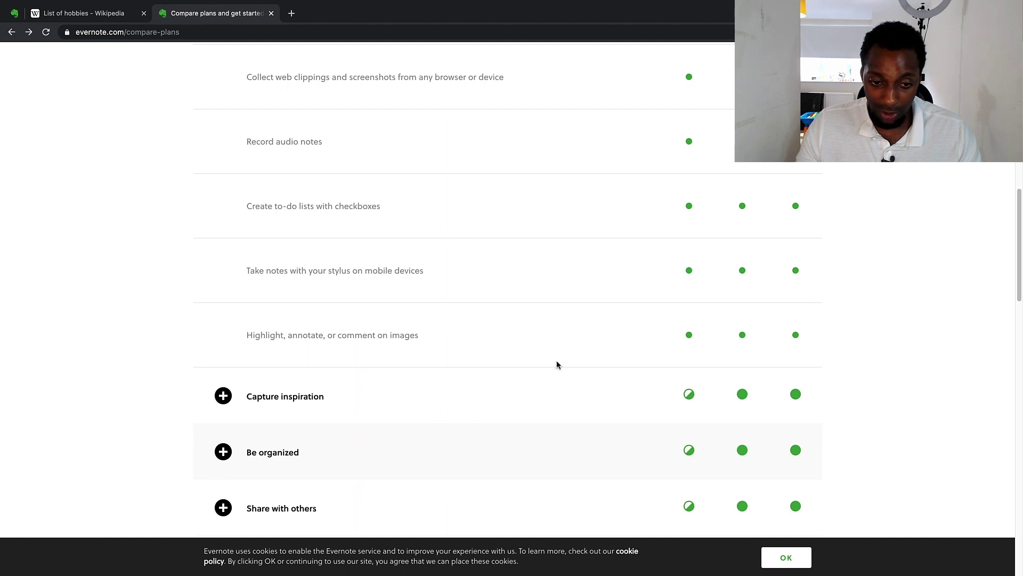
Expand the Capture inspiration section and review its feature availability across Basic, Premium and Business
{"action": "left_click", "coordinate": [226, 395]}
{"action": "scroll", "coordinate": [370, 370], "scroll_direction": "down", "scroll_amount": 5}
{"action": "scroll", "coordinate": [318, 347], "scroll_direction": "down", "scroll_amount": 1}
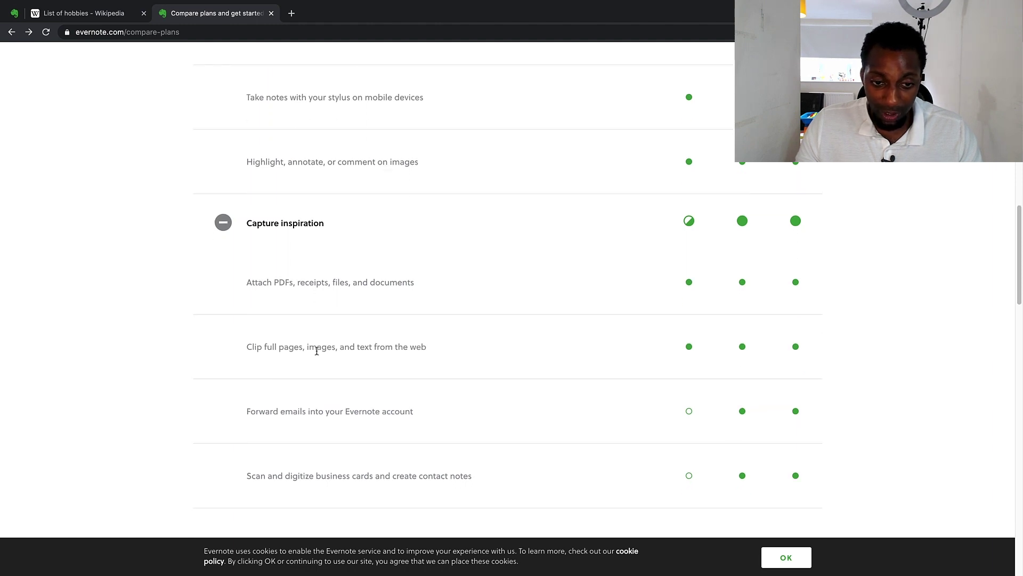
{"action": "scroll", "coordinate": [357, 356], "scroll_direction": "down", "scroll_amount": 1}
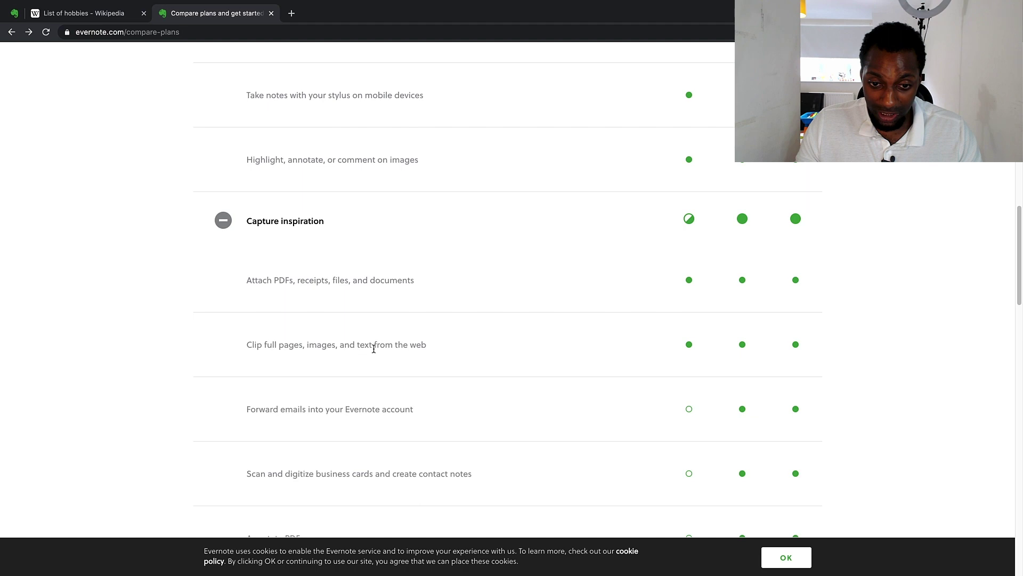
{"action": "scroll", "coordinate": [391, 353], "scroll_direction": "down", "scroll_amount": 1}
{"action": "scroll", "coordinate": [410, 344], "scroll_direction": "down", "scroll_amount": 2}
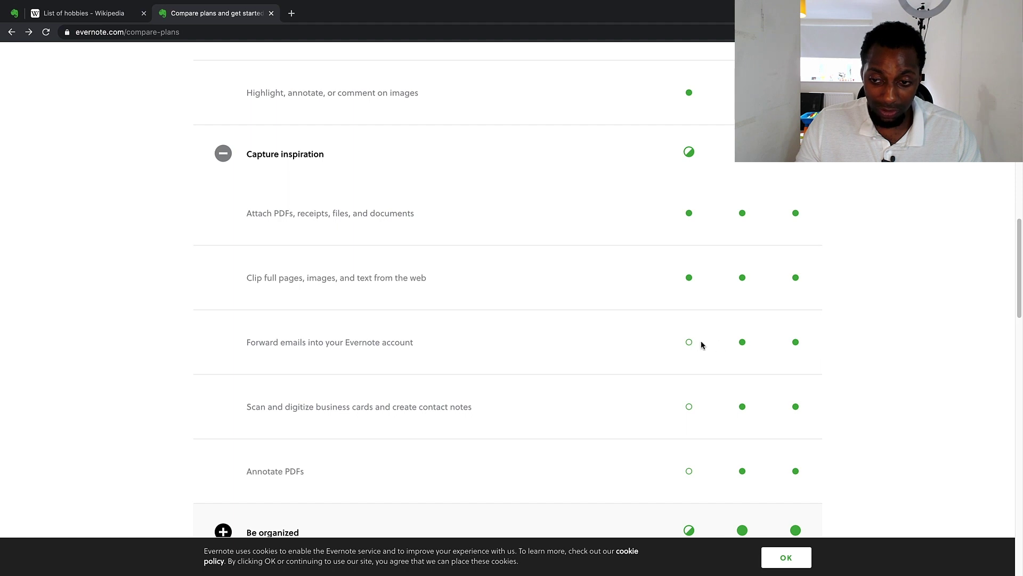
{"action": "scroll", "coordinate": [762, 362], "scroll_direction": "down", "scroll_amount": 1}
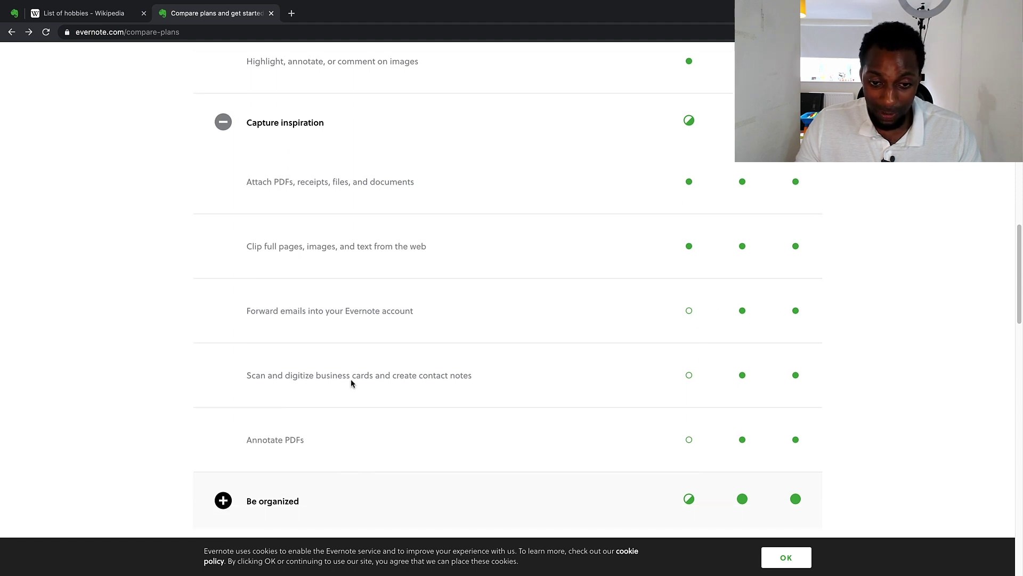
{"action": "scroll", "coordinate": [490, 390], "scroll_direction": "down", "scroll_amount": 1}
{"action": "scroll", "coordinate": [609, 418], "scroll_direction": "down", "scroll_amount": 1}
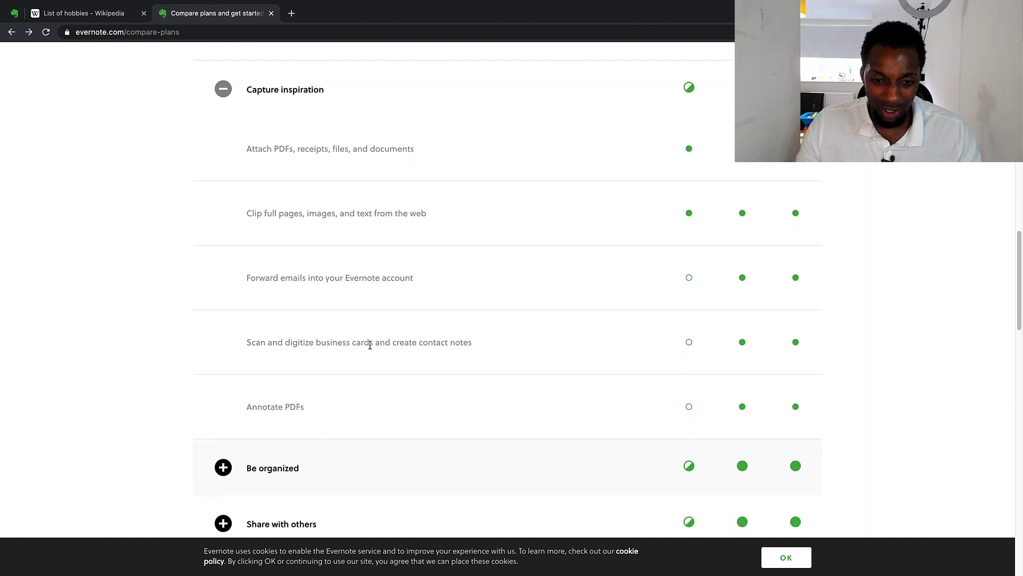
{"action": "scroll", "coordinate": [344, 356], "scroll_direction": "down", "scroll_amount": 1}
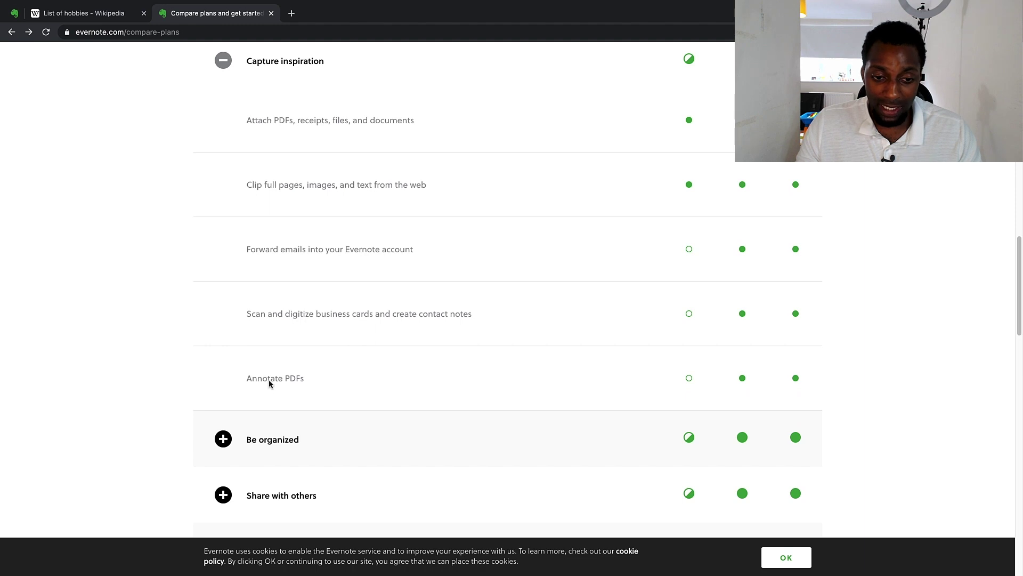
{"action": "scroll", "coordinate": [613, 399], "scroll_direction": "down", "scroll_amount": 4}
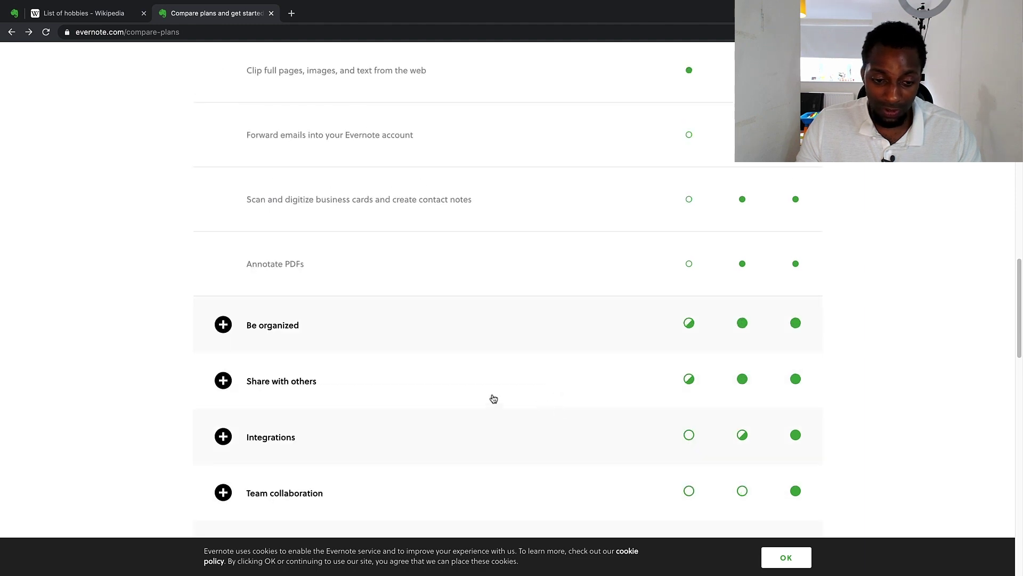
Expand the Be organized section and compare its search, sorting and version history features across the plans
{"action": "left_click", "coordinate": [224, 325]}
{"action": "scroll", "coordinate": [450, 349], "scroll_direction": "down", "scroll_amount": 7}
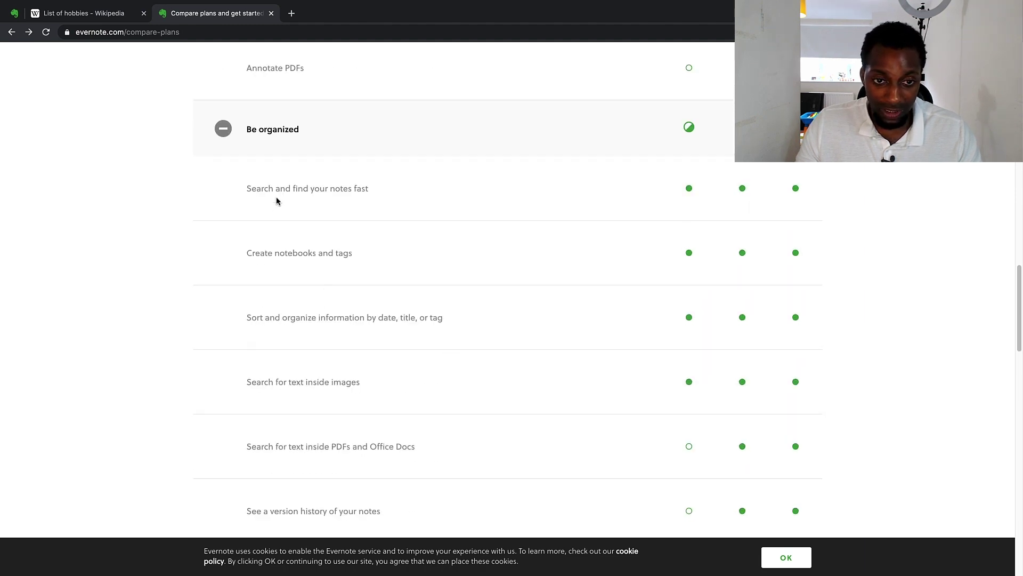
{"action": "scroll", "coordinate": [574, 198], "scroll_direction": "down", "scroll_amount": 1}
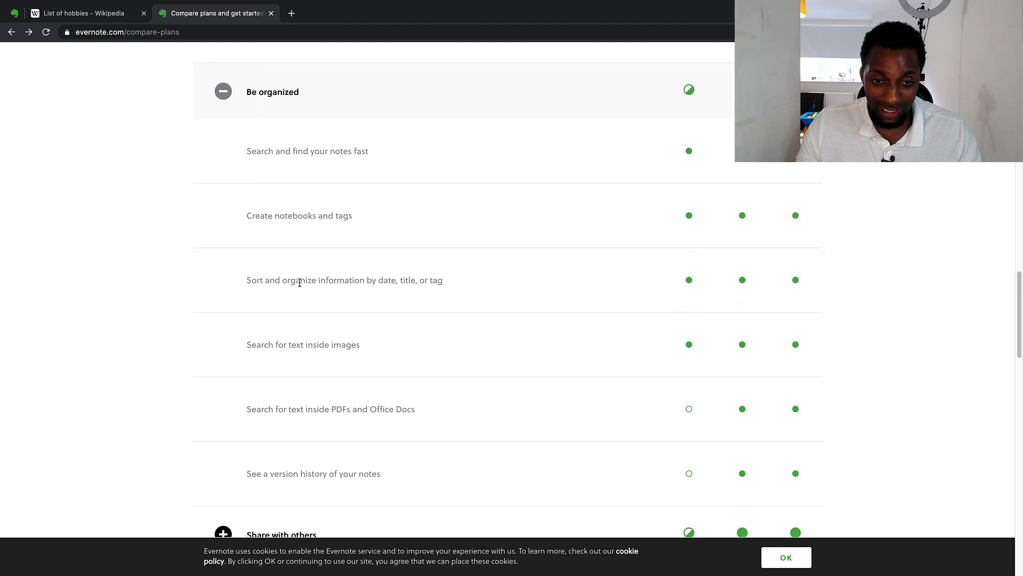
{"action": "scroll", "coordinate": [282, 281], "scroll_direction": "down", "scroll_amount": 1}
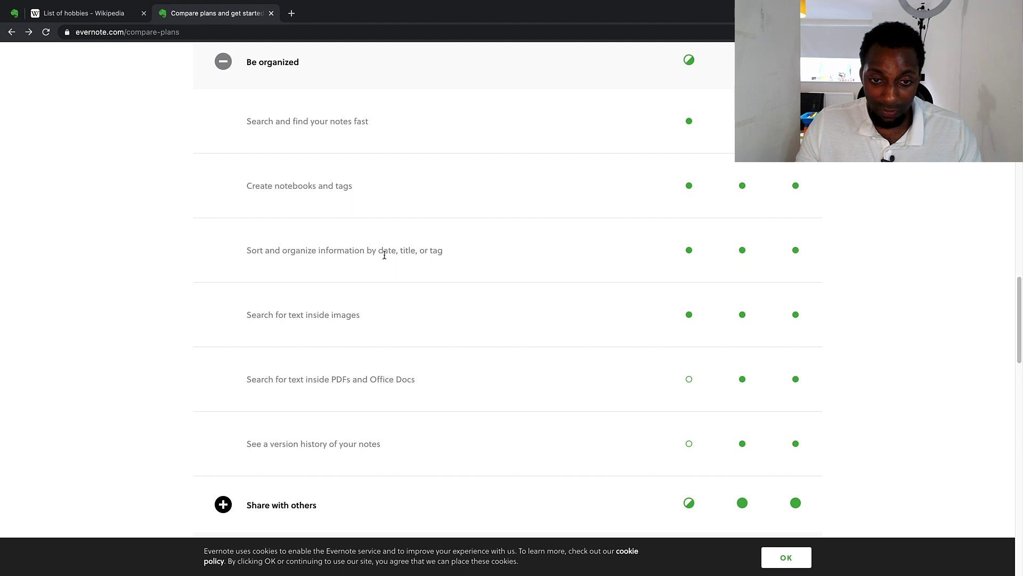
{"action": "scroll", "coordinate": [445, 261], "scroll_direction": "down", "scroll_amount": 1}
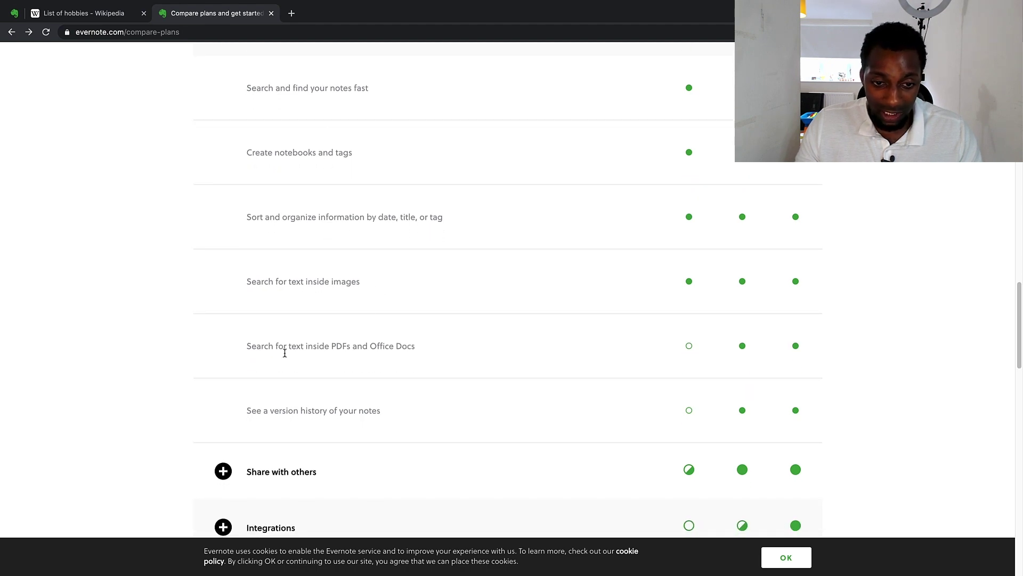
{"action": "scroll", "coordinate": [418, 353], "scroll_direction": "down", "scroll_amount": 1}
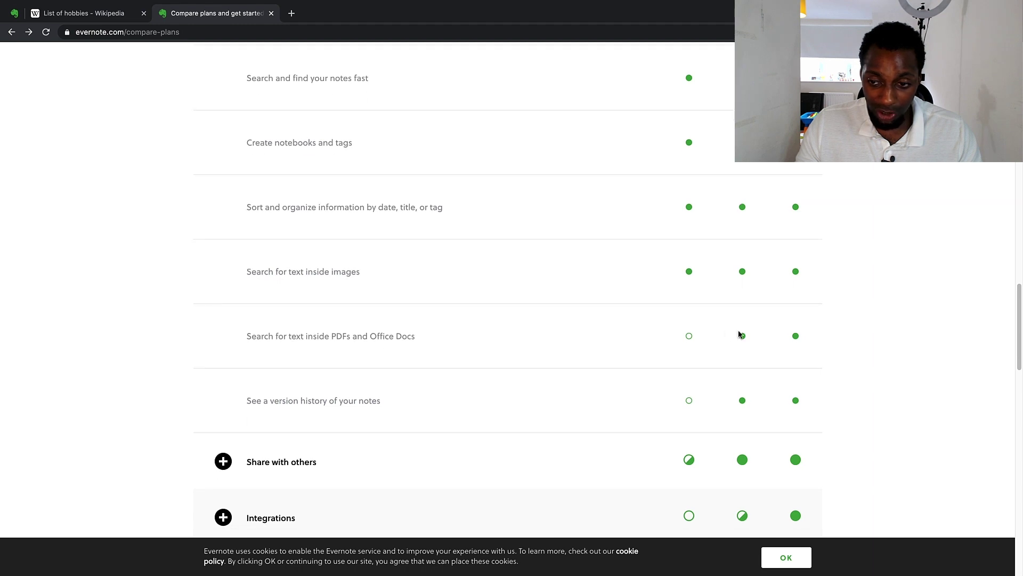
{"action": "scroll", "coordinate": [763, 341], "scroll_direction": "down", "scroll_amount": 2}
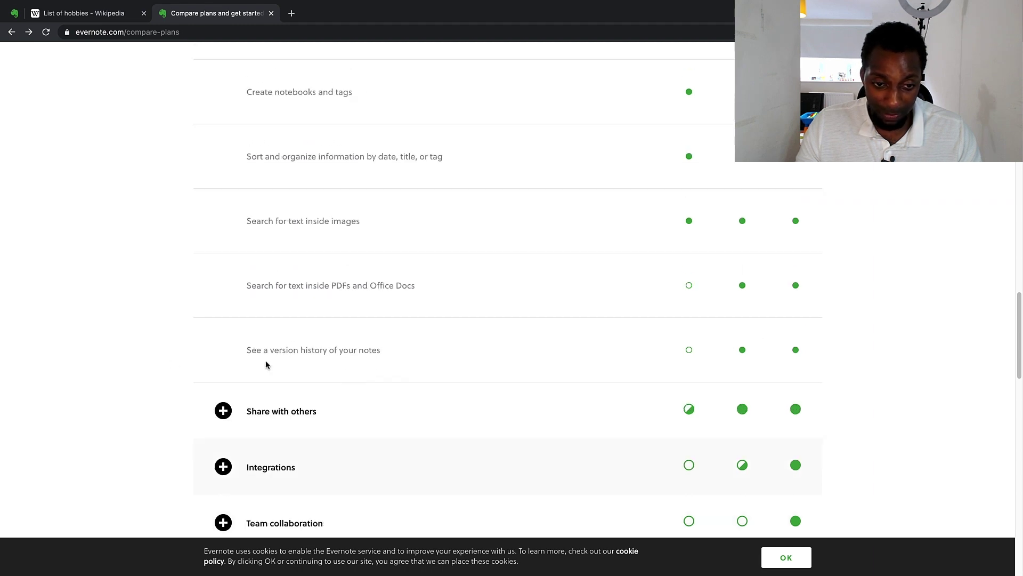
{"action": "scroll", "coordinate": [427, 370], "scroll_direction": "down", "scroll_amount": 2}
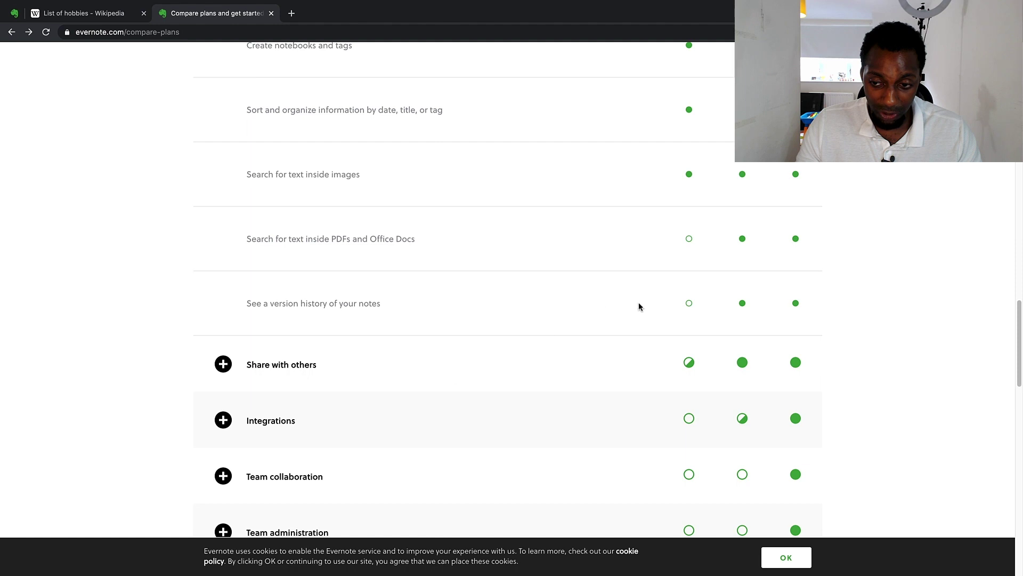
Expand the Share with others section and review its notebook sharing and permission features for each plan
{"action": "left_click", "coordinate": [265, 360]}
{"action": "scroll", "coordinate": [330, 378], "scroll_direction": "down", "scroll_amount": 2}
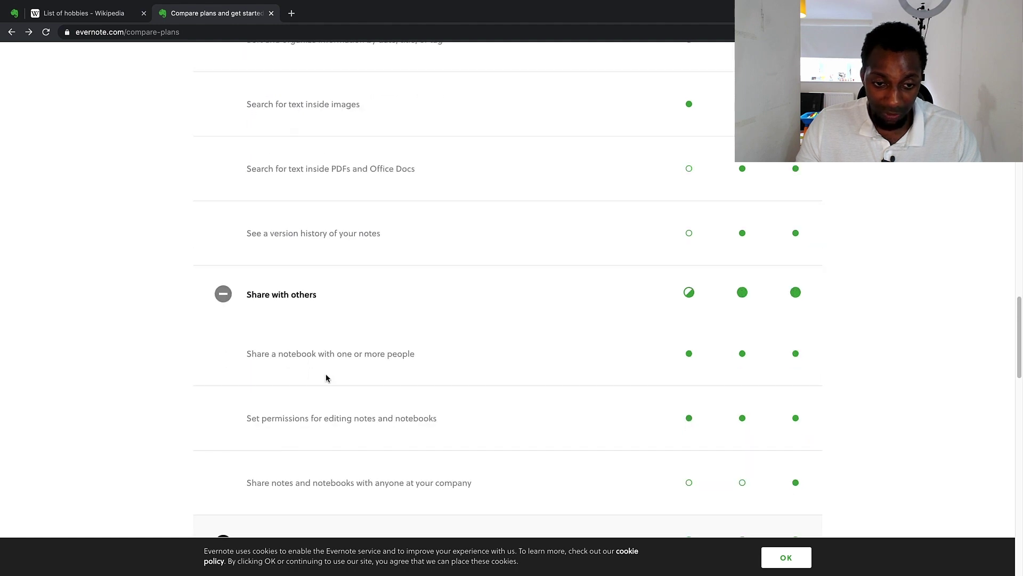
{"action": "scroll", "coordinate": [327, 378], "scroll_direction": "down", "scroll_amount": 3}
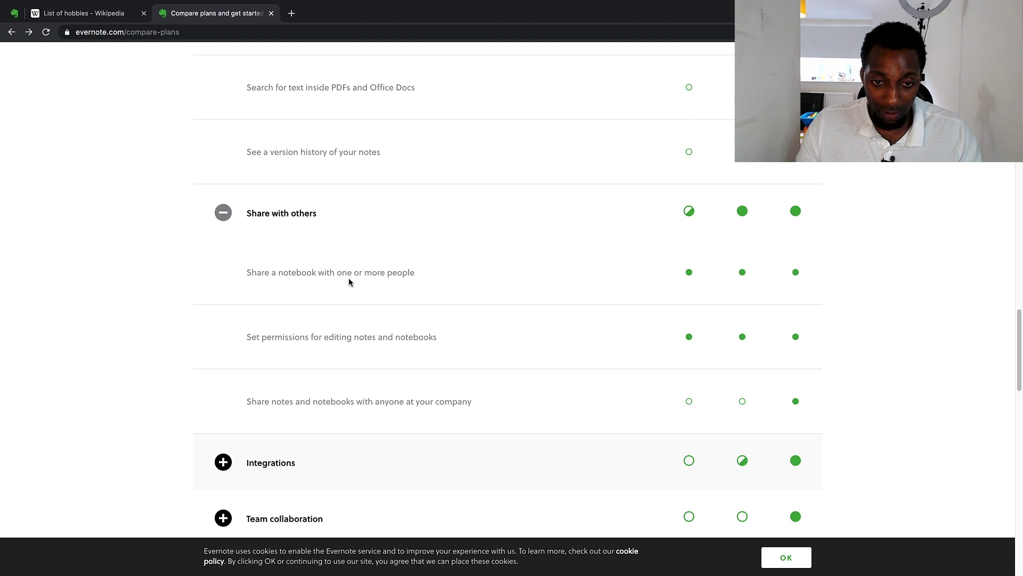
{"action": "scroll", "coordinate": [322, 349], "scroll_direction": "down", "scroll_amount": 2}
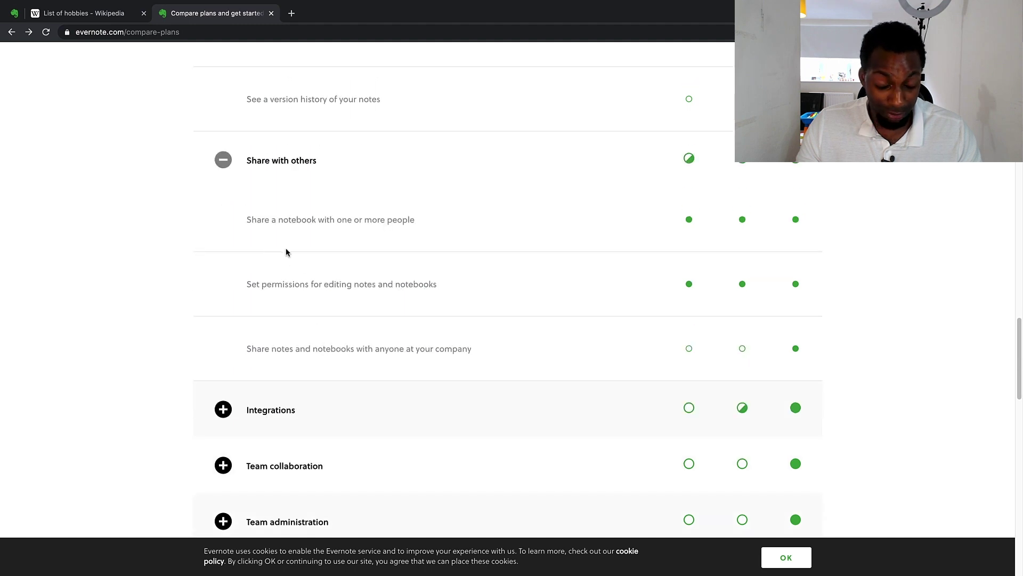
{"action": "scroll", "coordinate": [277, 274], "scroll_direction": "down", "scroll_amount": 1}
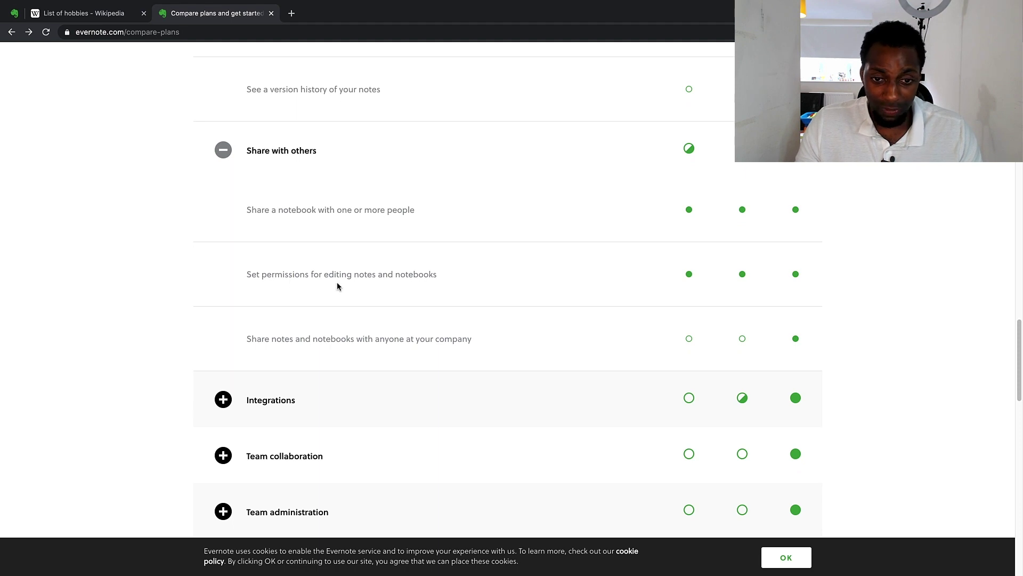
{"action": "scroll", "coordinate": [446, 288], "scroll_direction": "down", "scroll_amount": 2}
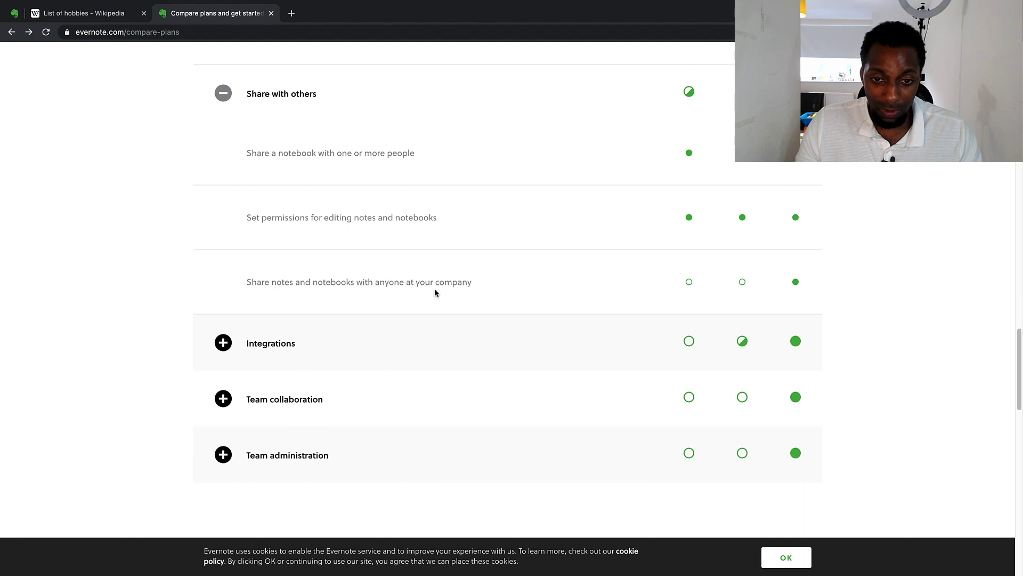
Expand the Integrations section and review its Google Drive, email, communication and CRM connections for each plan
{"action": "scroll", "coordinate": [330, 315], "scroll_direction": "down", "scroll_amount": 2}
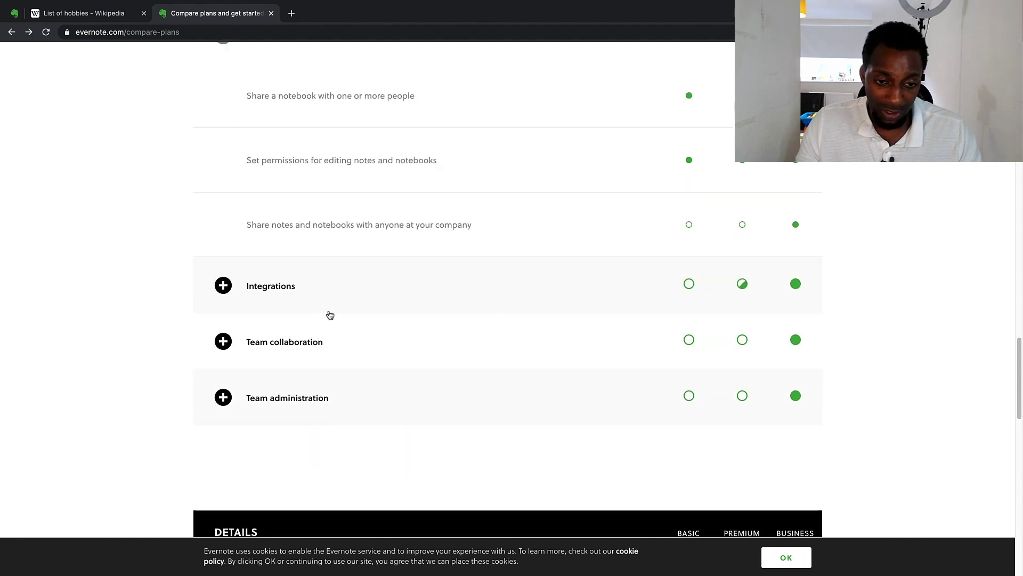
{"action": "scroll", "coordinate": [404, 329], "scroll_direction": "down", "scroll_amount": 1}
{"action": "left_click", "coordinate": [224, 245]}
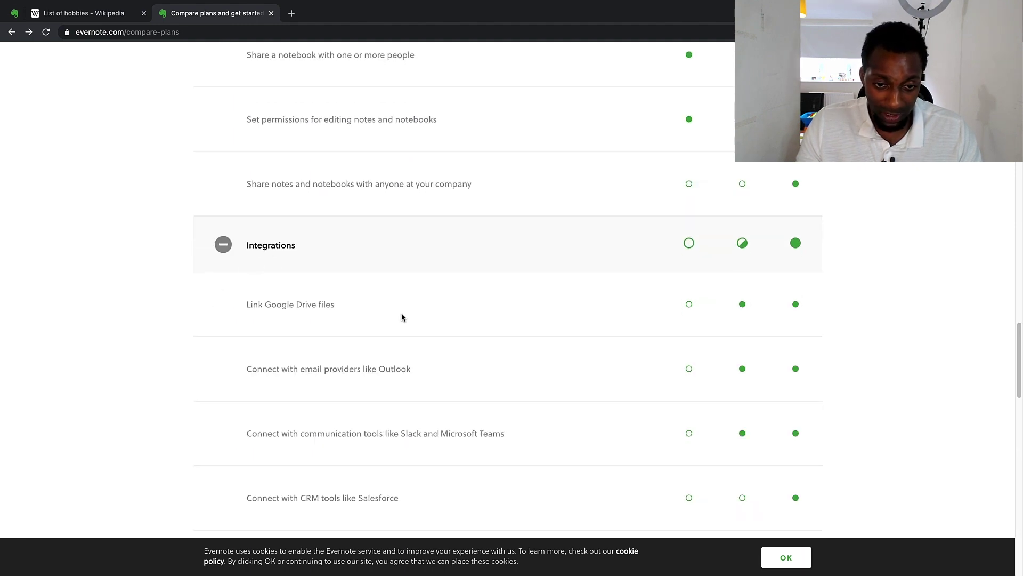
{"action": "scroll", "coordinate": [401, 317], "scroll_direction": "down", "scroll_amount": 1}
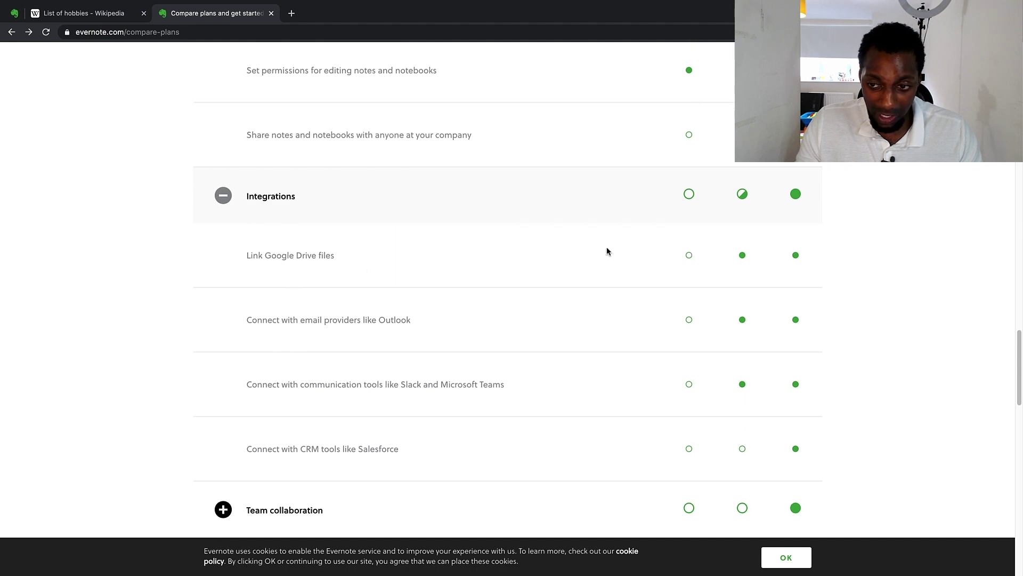
{"action": "scroll", "coordinate": [597, 296], "scroll_direction": "down", "scroll_amount": 1}
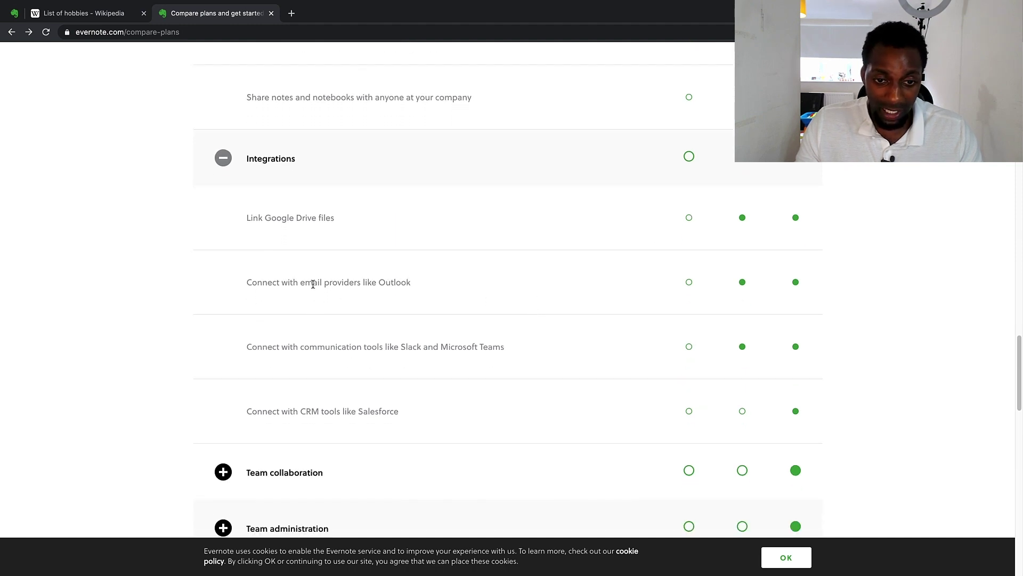
{"action": "scroll", "coordinate": [374, 298], "scroll_direction": "down", "scroll_amount": 1}
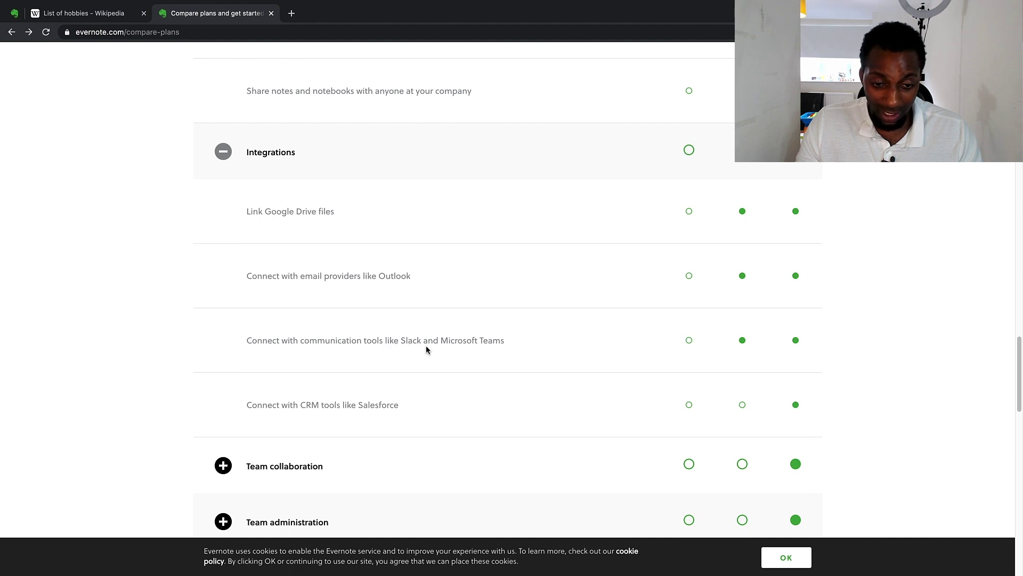
{"action": "scroll", "coordinate": [437, 352], "scroll_direction": "down", "scroll_amount": 2}
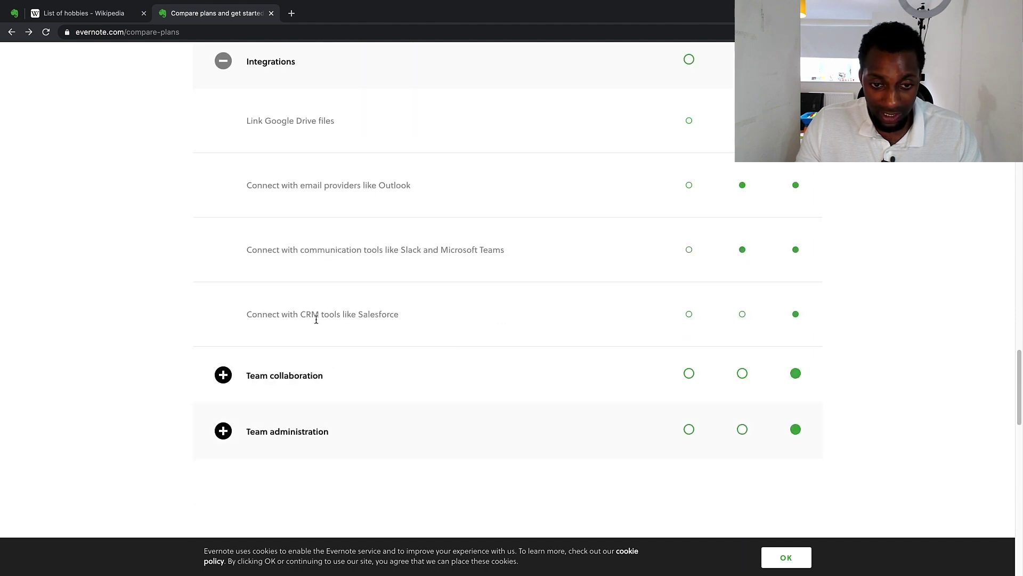
Expand the Team collaboration section and review the plan availability of its features, from collaboration spaces to real-time note editing
{"action": "scroll", "coordinate": [362, 324], "scroll_direction": "down", "scroll_amount": 1}
{"action": "left_click", "coordinate": [251, 353]}
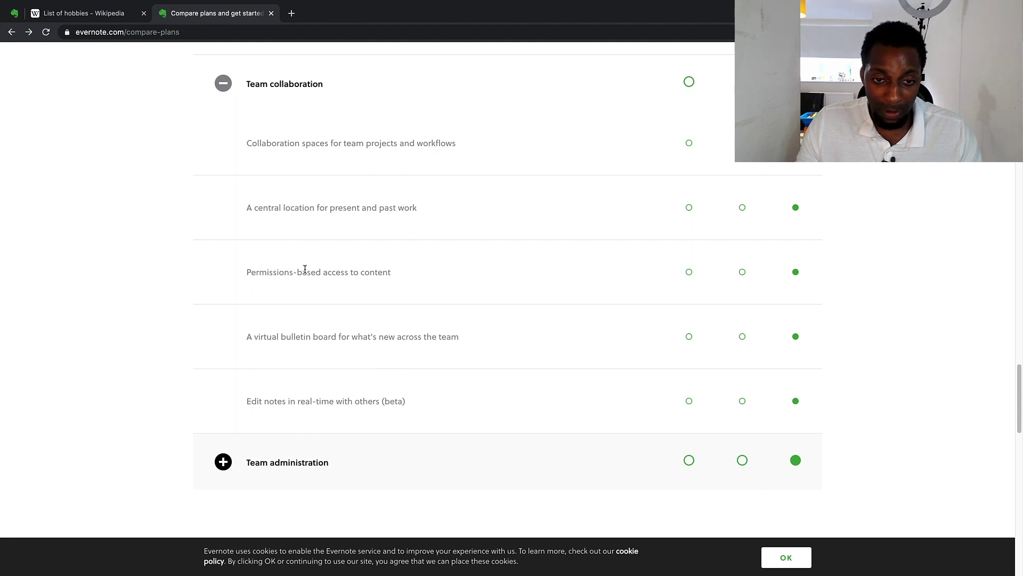
{"action": "scroll", "coordinate": [332, 270], "scroll_direction": "down", "scroll_amount": 1}
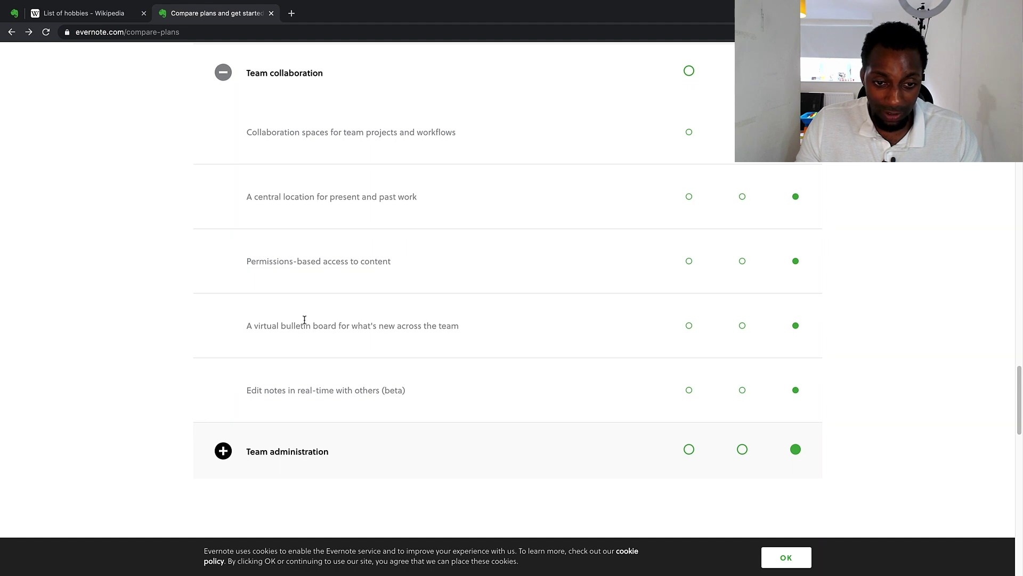
{"action": "scroll", "coordinate": [416, 333], "scroll_direction": "down", "scroll_amount": 1}
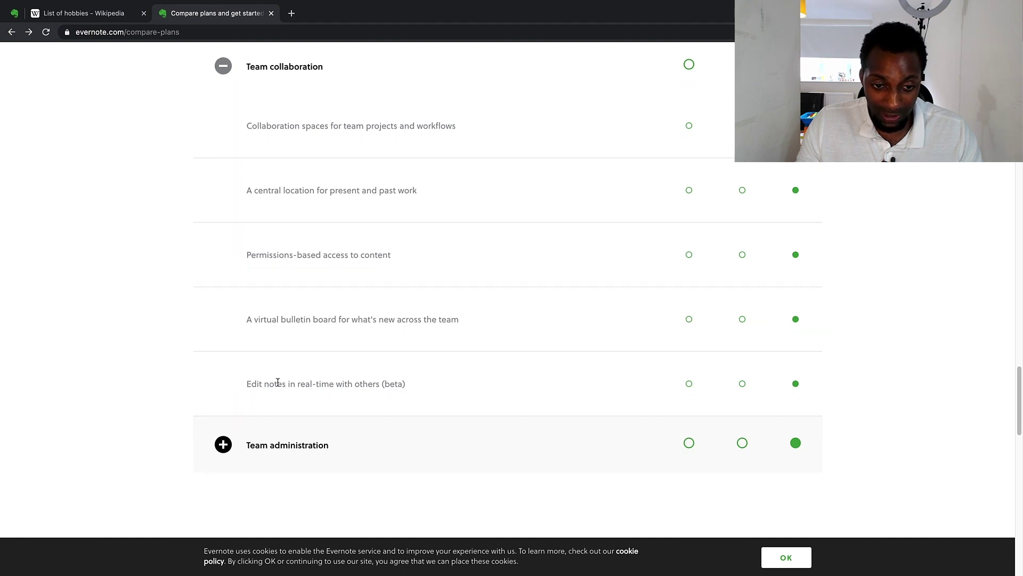
{"action": "scroll", "coordinate": [341, 382], "scroll_direction": "down", "scroll_amount": 1}
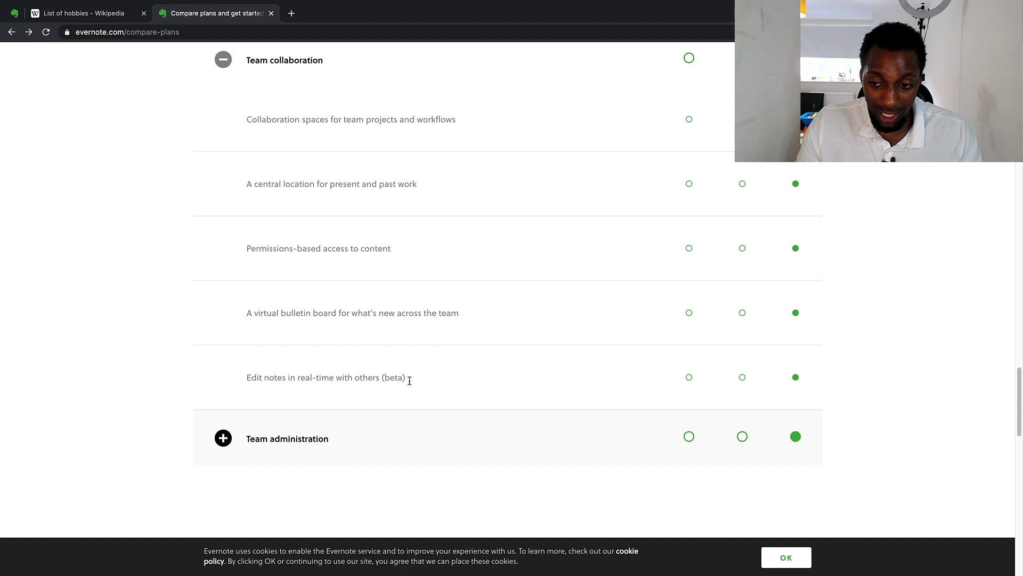
Expand the Team administration section and compare its user management, single sign-on, activity history and data ownership features across plans
{"action": "scroll", "coordinate": [416, 386], "scroll_direction": "down", "scroll_amount": 3}
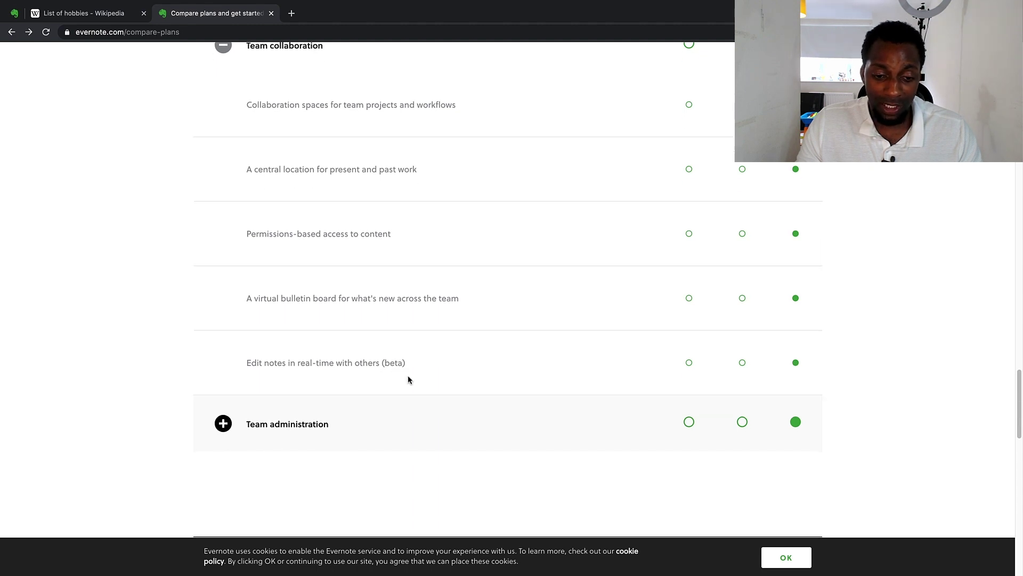
{"action": "left_click", "coordinate": [233, 362]}
{"action": "scroll", "coordinate": [389, 392], "scroll_direction": "down", "scroll_amount": 3}
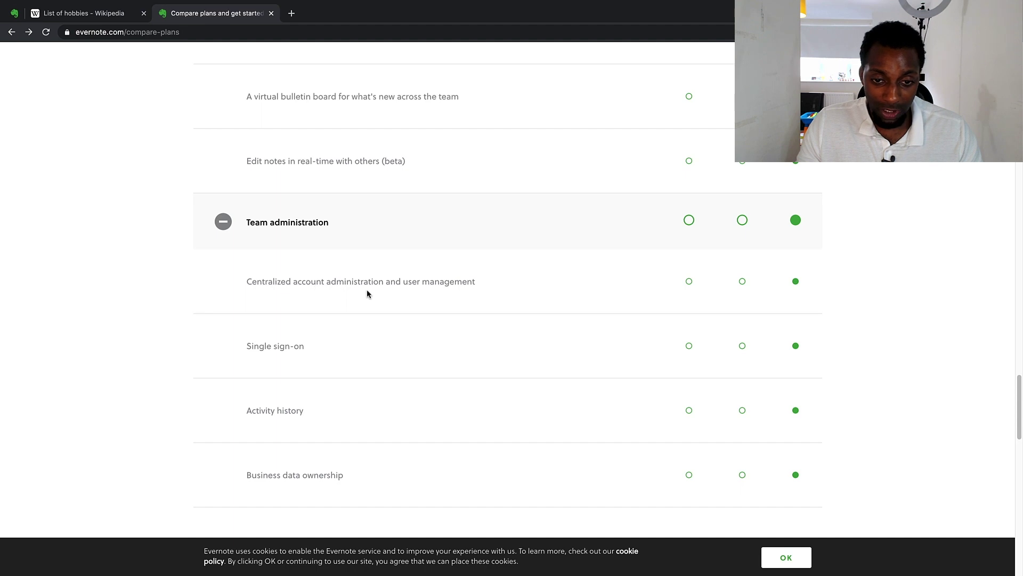
{"action": "scroll", "coordinate": [466, 299], "scroll_direction": "down", "scroll_amount": 3}
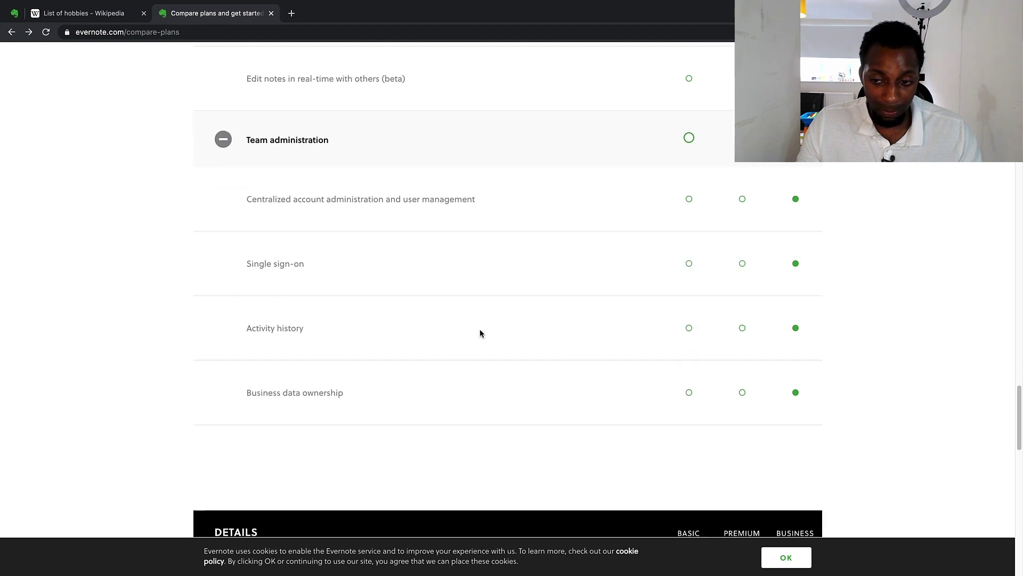
{"action": "scroll", "coordinate": [367, 371], "scroll_direction": "down", "scroll_amount": 1}
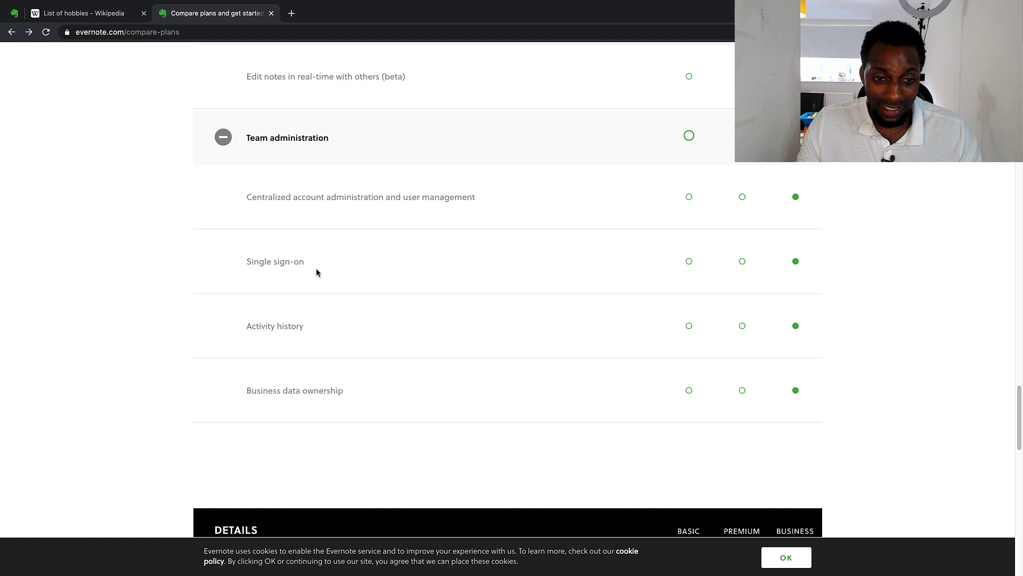
{"action": "scroll", "coordinate": [301, 354], "scroll_direction": "down", "scroll_amount": 1}
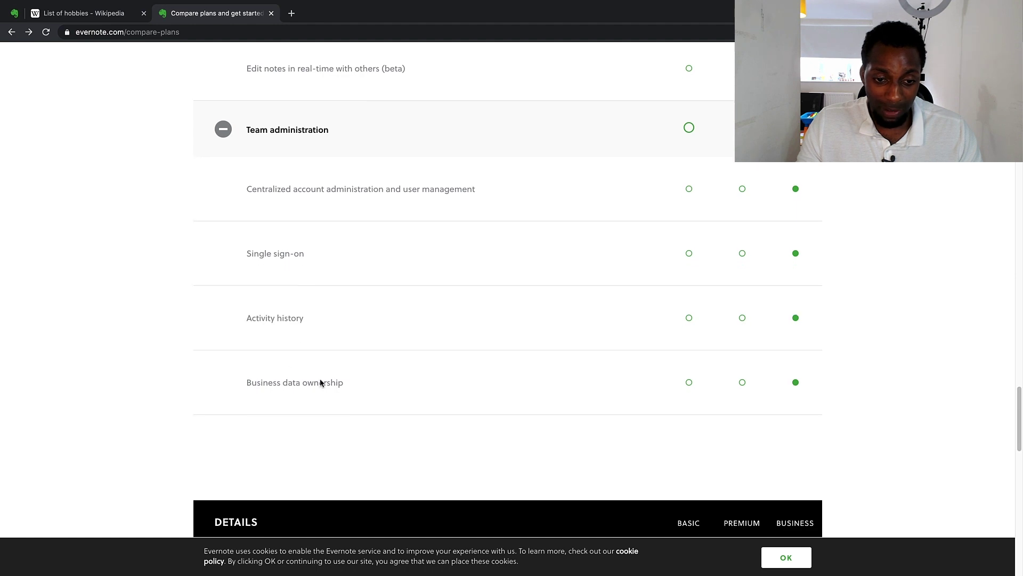
Examine the Details table and compare the monthly upload limits of the Basic, Premium and Business plans
{"action": "scroll", "coordinate": [365, 384], "scroll_direction": "down", "scroll_amount": 6}
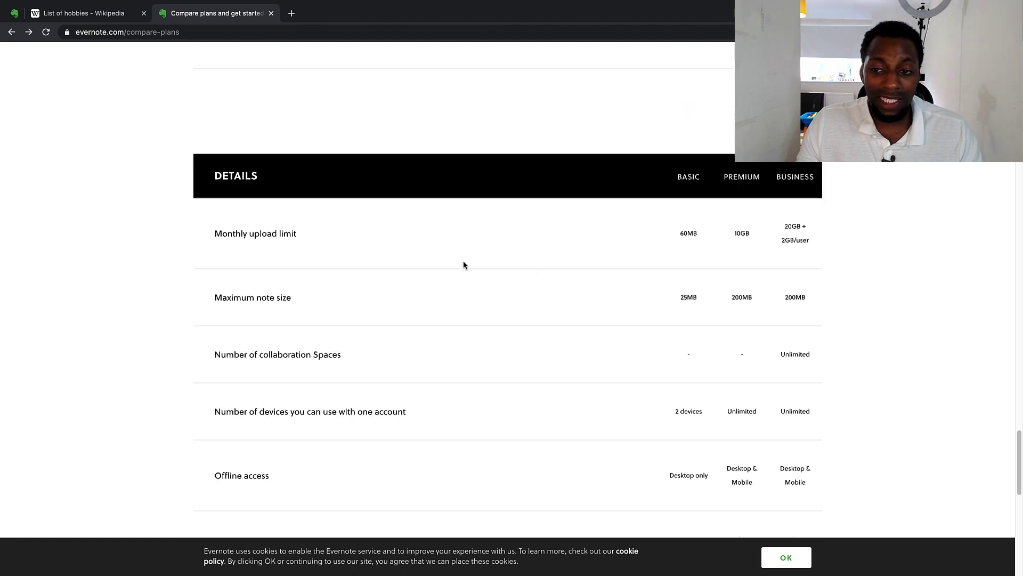
{"action": "scroll", "coordinate": [256, 229], "scroll_direction": "down", "scroll_amount": 1}
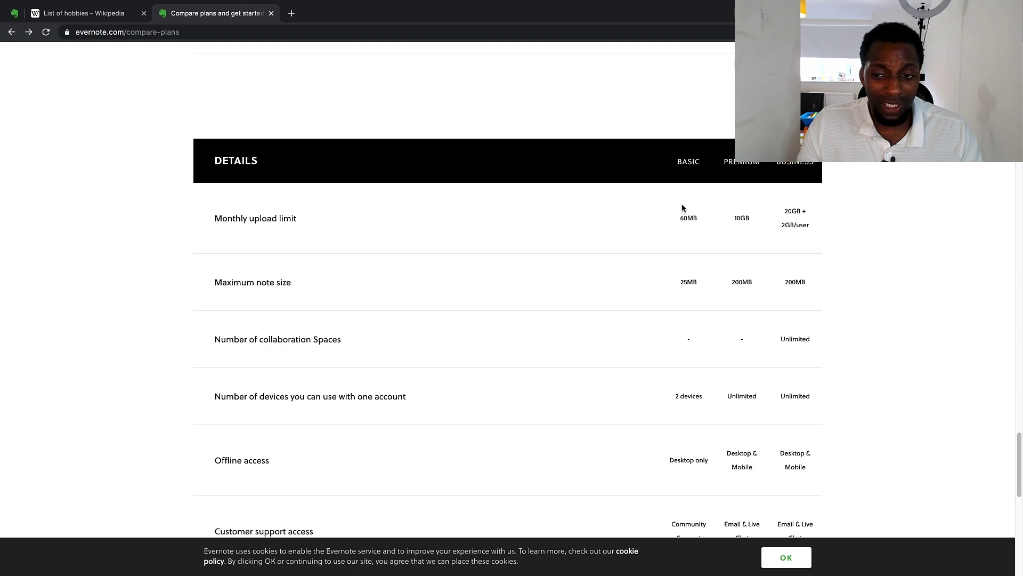
{"action": "scroll", "coordinate": [675, 222], "scroll_direction": "down", "scroll_amount": 1}
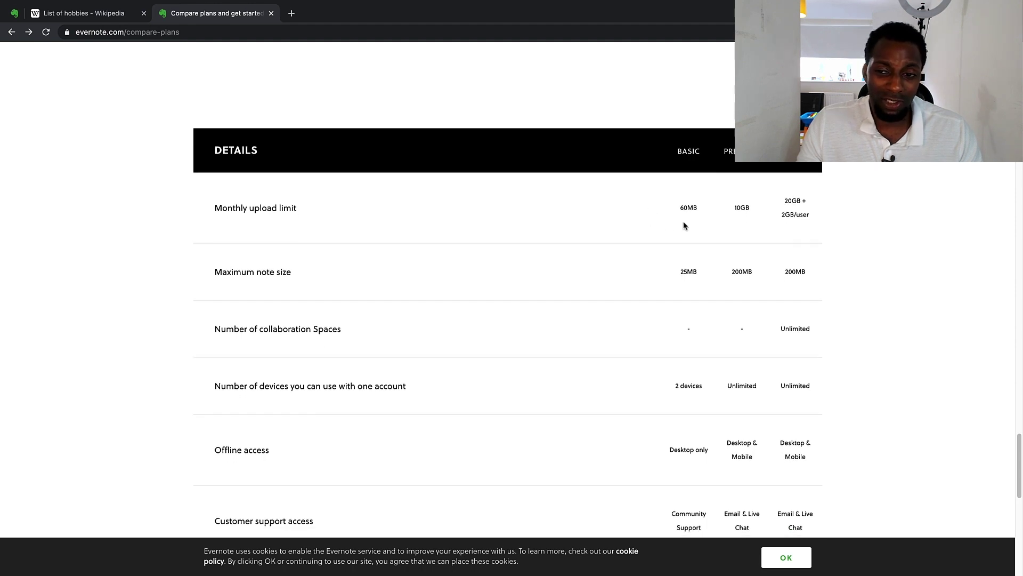
{"action": "scroll", "coordinate": [684, 228], "scroll_direction": "down", "scroll_amount": 2}
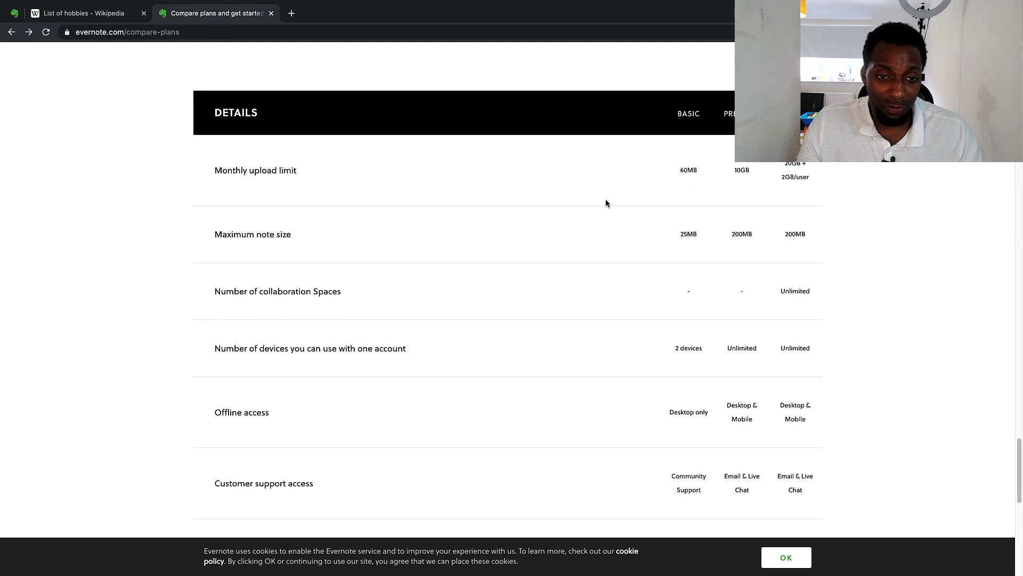
{"action": "scroll", "coordinate": [606, 203], "scroll_direction": "down", "scroll_amount": 2}
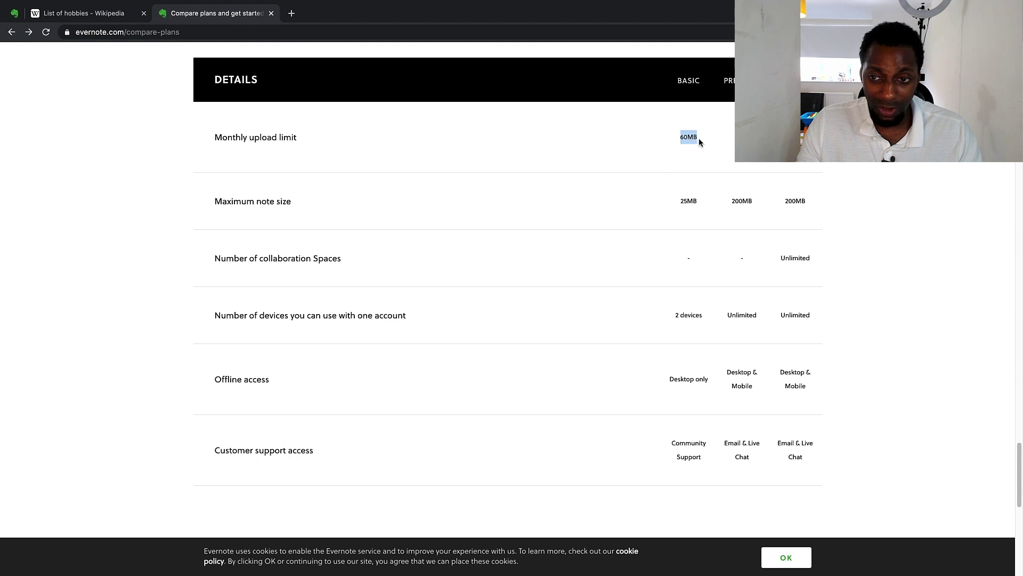
{"action": "scroll", "coordinate": [704, 144], "scroll_direction": "down", "scroll_amount": 1}
{"action": "left_click", "coordinate": [734, 135]}
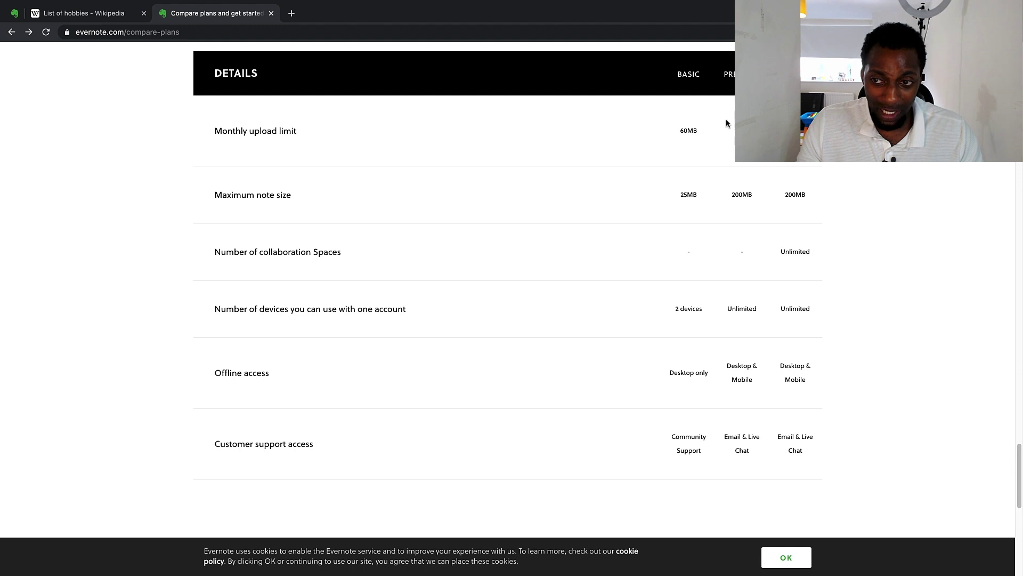
Compare the maximum note size of the plans in the Details table, highlighting the Premium value
{"action": "scroll", "coordinate": [611, 158], "scroll_direction": "down", "scroll_amount": 1}
{"action": "left_click_drag", "start_coordinate": [219, 181], "coordinate": [306, 187]}
{"action": "left_click", "coordinate": [678, 193]}
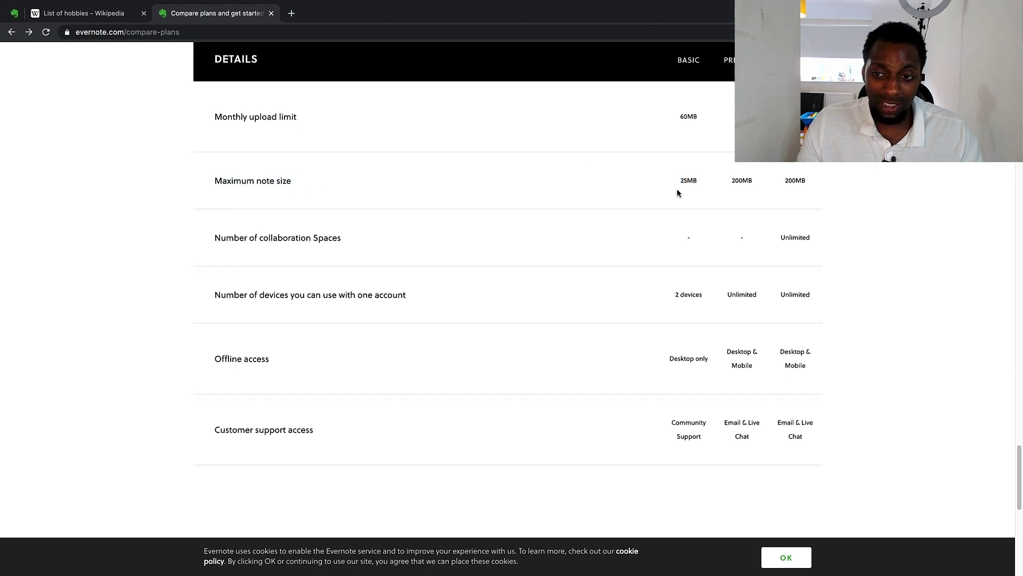
{"action": "left_click_drag", "start_coordinate": [732, 184], "coordinate": [749, 184]}
{"action": "scroll", "coordinate": [650, 258], "scroll_direction": "down", "scroll_amount": 1}
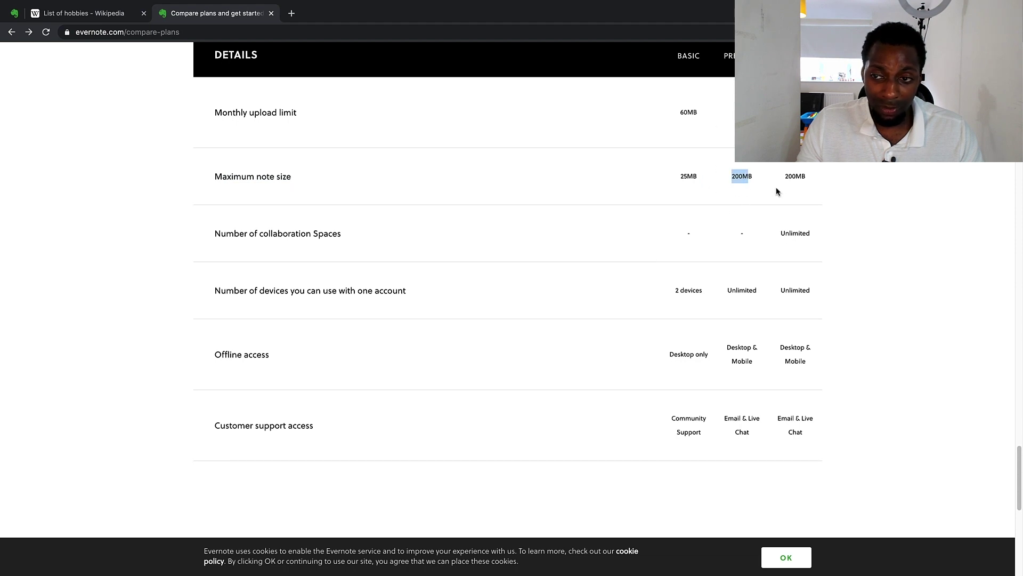
Compare the number of collaboration Spaces and the number of devices allowed per account across the plans
{"action": "scroll", "coordinate": [614, 226], "scroll_direction": "down", "scroll_amount": 2}
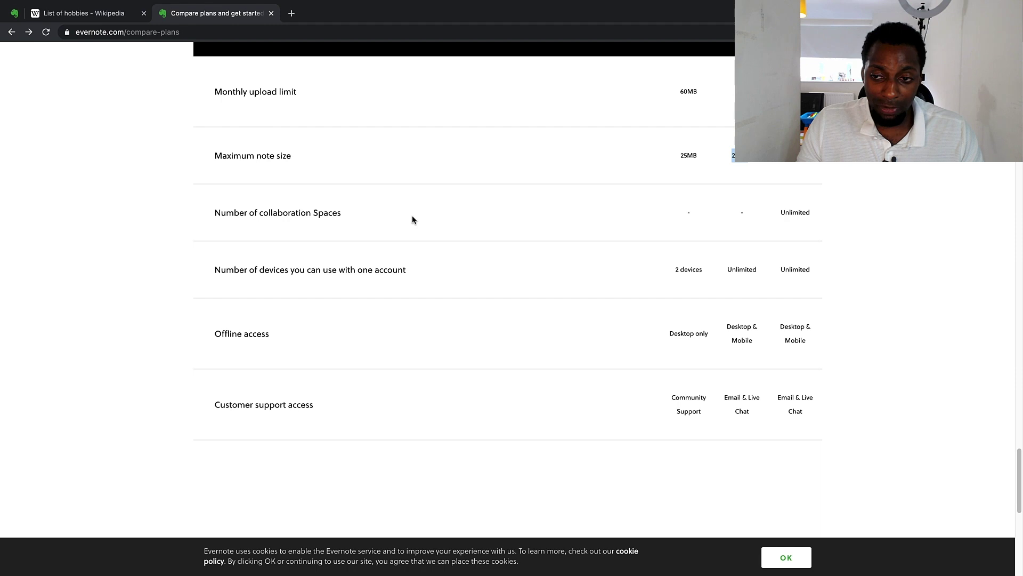
{"action": "scroll", "coordinate": [432, 258], "scroll_direction": "down", "scroll_amount": 3}
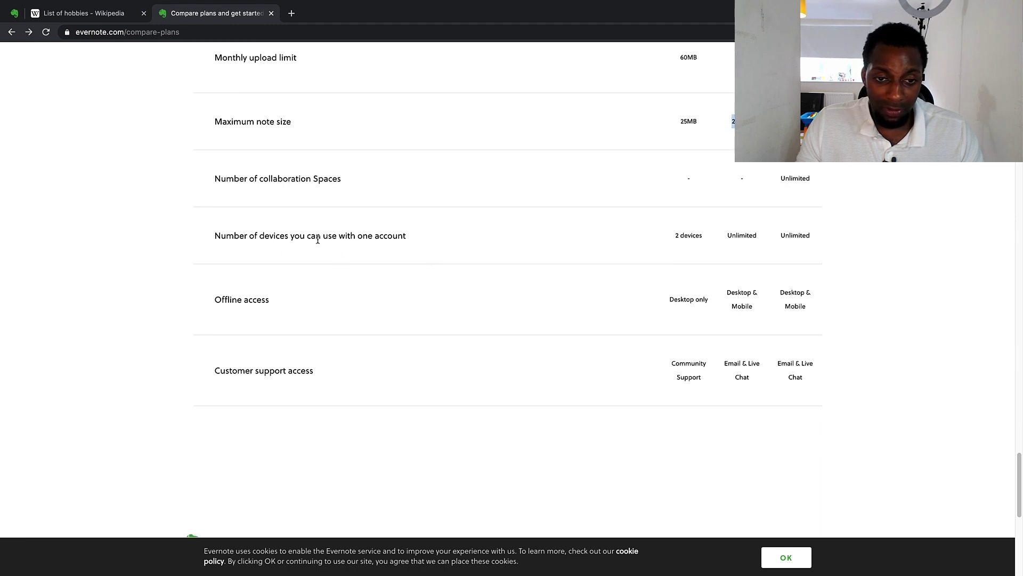
{"action": "left_click_drag", "start_coordinate": [675, 235], "coordinate": [760, 238]}
{"action": "scroll", "coordinate": [695, 251], "scroll_direction": "up", "scroll_amount": 1}
Compare offline access on desktop and mobile across the three plans, highlighting the Offline access label
{"action": "left_click_drag", "start_coordinate": [704, 301], "coordinate": [736, 298]}
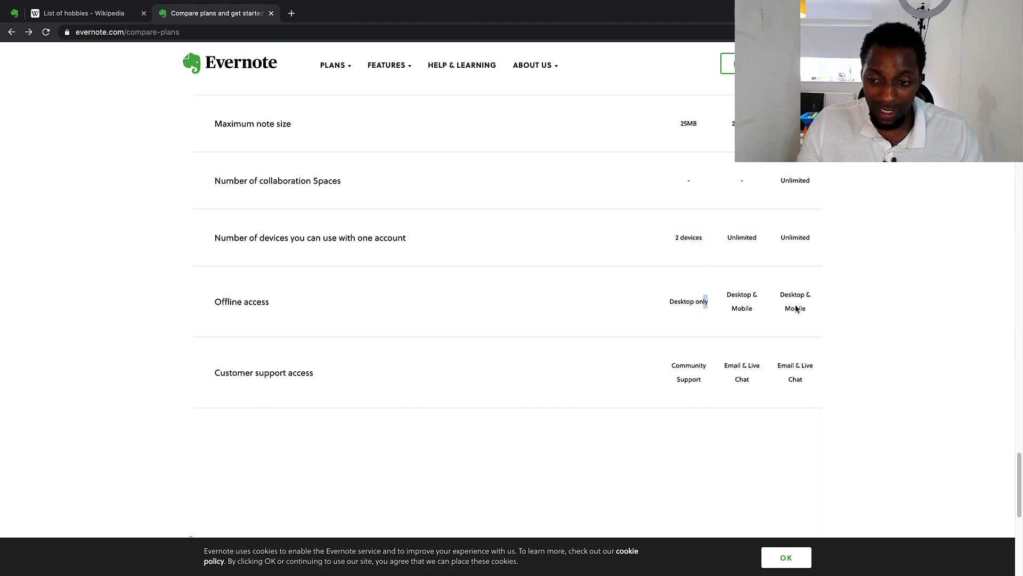
{"action": "left_click", "coordinate": [683, 303]}
{"action": "scroll", "coordinate": [357, 364], "scroll_direction": "up", "scroll_amount": 1}
{"action": "scroll", "coordinate": [356, 363], "scroll_direction": "up", "scroll_amount": 1}
{"action": "scroll", "coordinate": [306, 334], "scroll_direction": "up", "scroll_amount": 1}
{"action": "left_click_drag", "start_coordinate": [213, 349], "coordinate": [269, 347]}
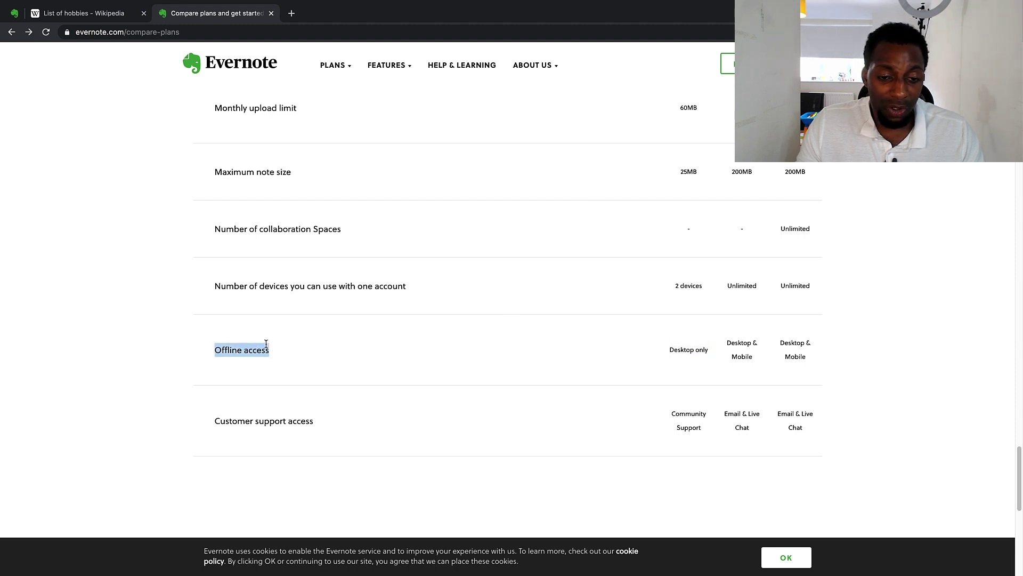
{"action": "scroll", "coordinate": [266, 344], "scroll_direction": "down", "scroll_amount": 3}
{"action": "scroll", "coordinate": [245, 315], "scroll_direction": "down", "scroll_amount": 2}
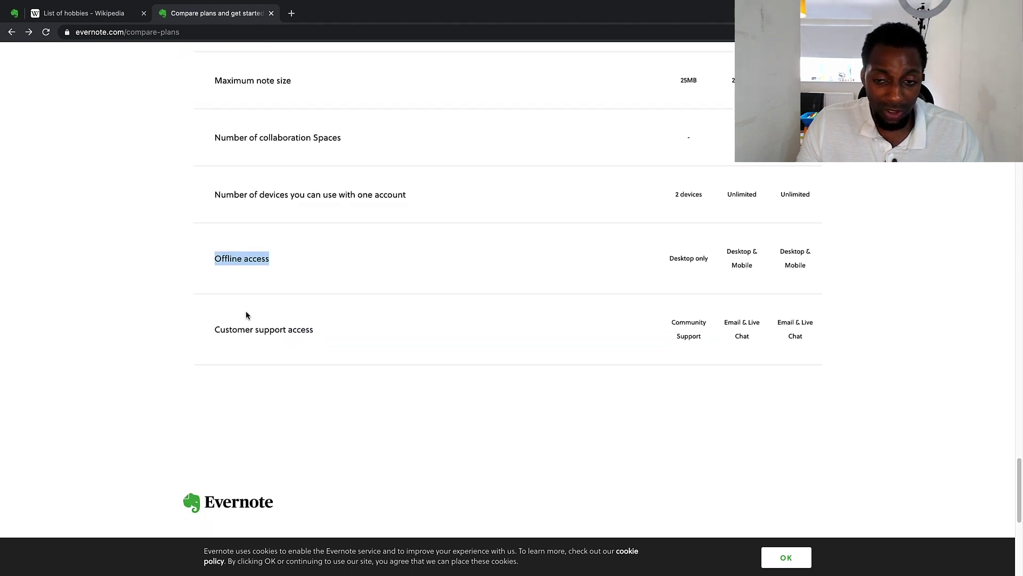
{"action": "left_click", "coordinate": [278, 249]}
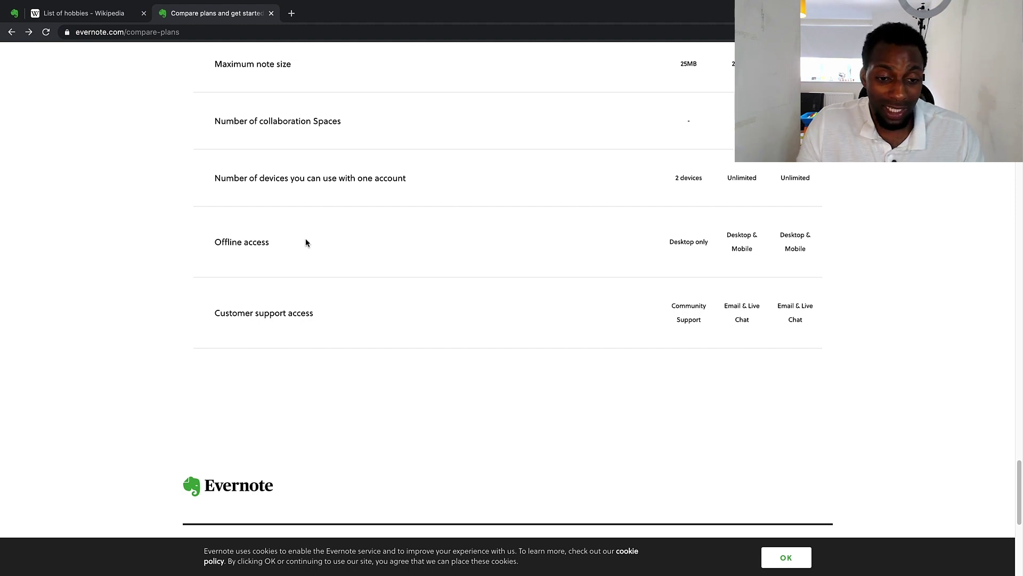
Highlight the Customer support access label, and re-examine the Offline access row with emphasis on the Premium plan's entry
{"action": "scroll", "coordinate": [317, 321], "scroll_direction": "down", "scroll_amount": 2}
{"action": "left_click_drag", "start_coordinate": [230, 273], "coordinate": [308, 275]}
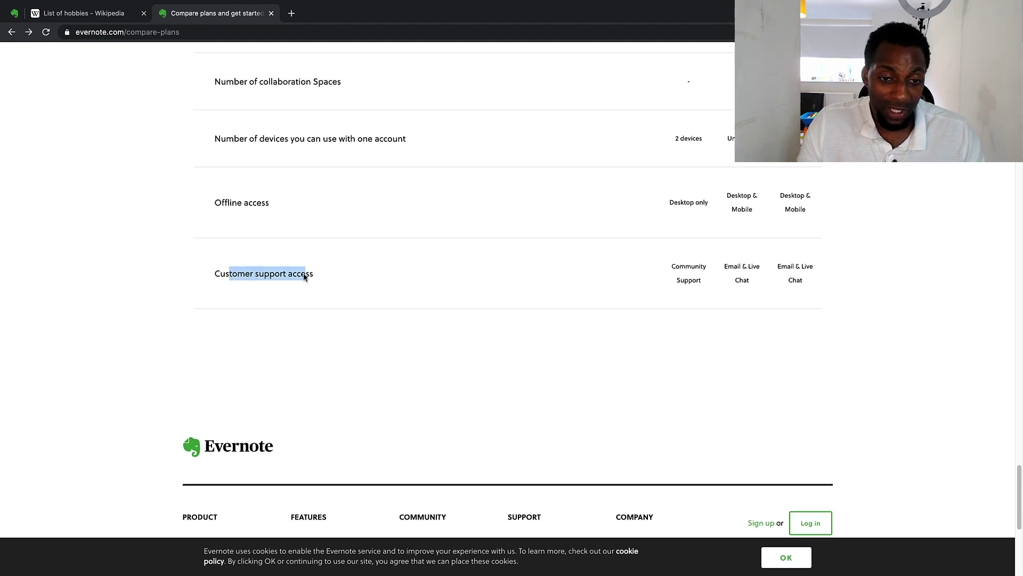
{"action": "left_click_drag", "start_coordinate": [269, 203], "coordinate": [213, 200]}
{"action": "scroll", "coordinate": [299, 299], "scroll_direction": "down", "scroll_amount": 1}
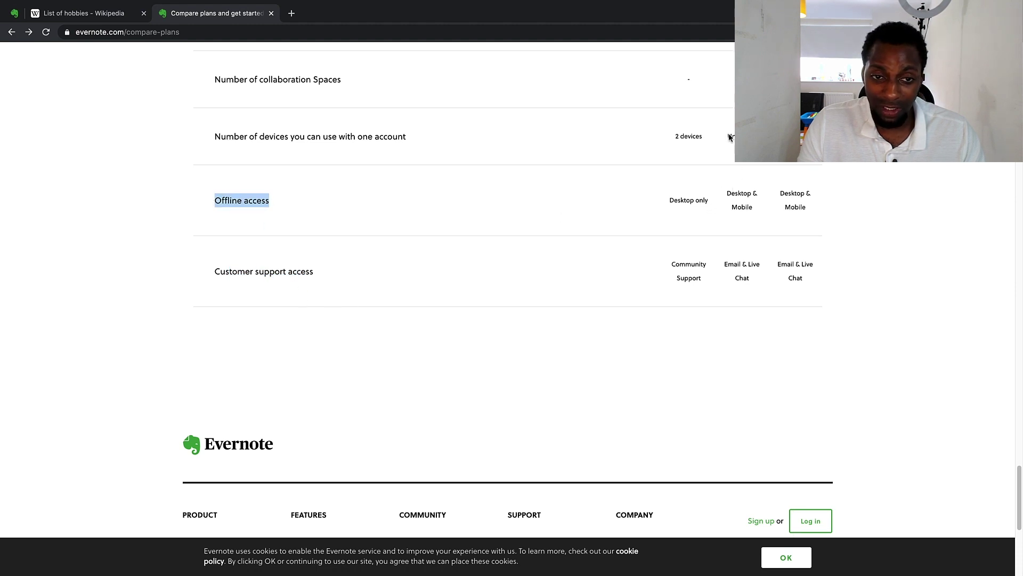
{"action": "left_click_drag", "start_coordinate": [733, 210], "coordinate": [430, 208]}
{"action": "left_click_drag", "start_coordinate": [270, 201], "coordinate": [244, 201]}
{"action": "left_click", "coordinate": [244, 194]}
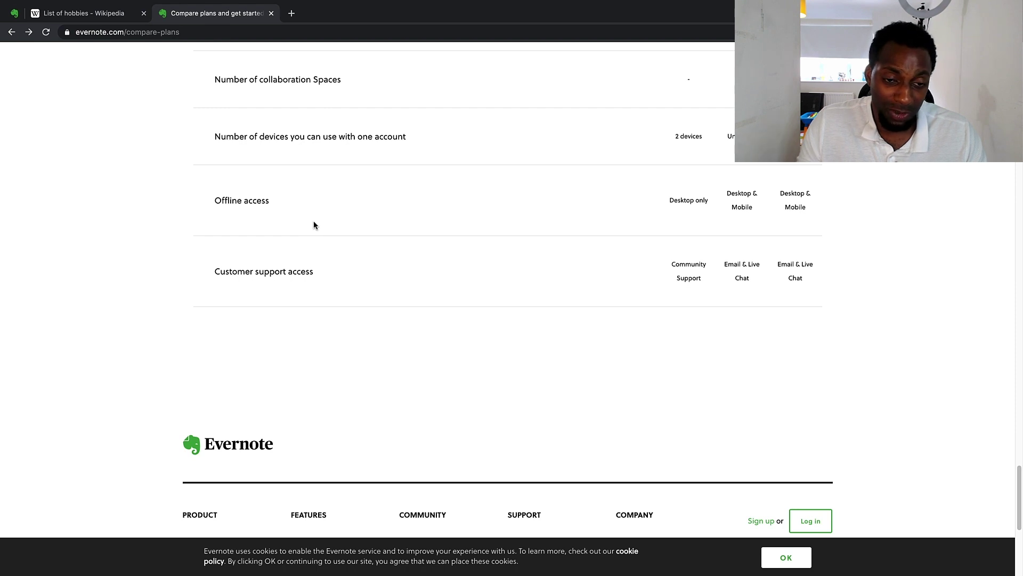
{"action": "left_click_drag", "start_coordinate": [726, 193], "coordinate": [756, 206]}
Highlight the Customer support access label and compare the support channels offered by each plan
{"action": "scroll", "coordinate": [552, 309], "scroll_direction": "down", "scroll_amount": 5}
{"action": "scroll", "coordinate": [344, 350], "scroll_direction": "up", "scroll_amount": 4}
{"action": "left_click_drag", "start_coordinate": [212, 238], "coordinate": [325, 239]}
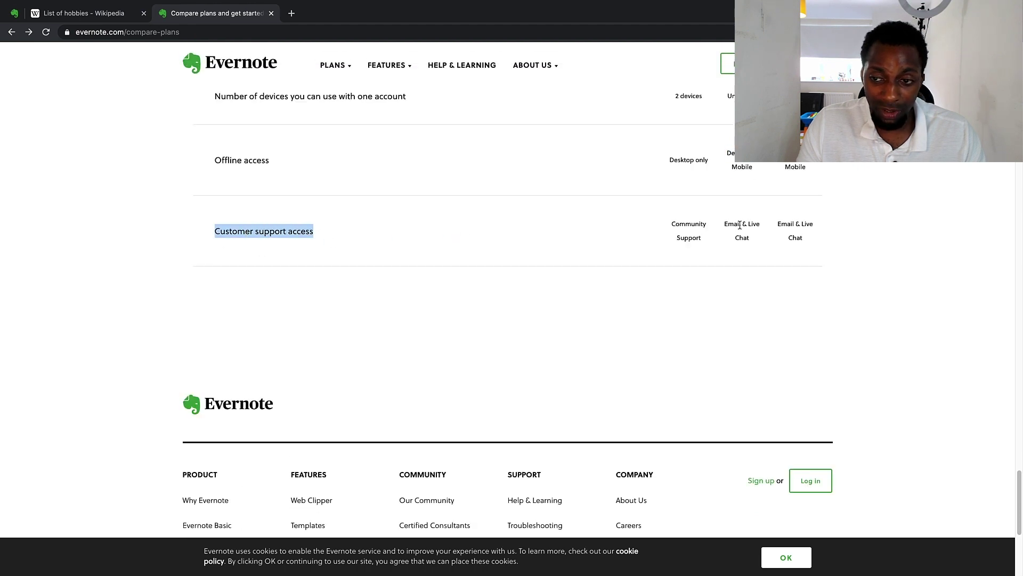
{"action": "left_click", "coordinate": [740, 225]}
Switch back to the Evernote web client and open the note "Evernote Review (Tutorial)" in All Notes
{"action": "scroll", "coordinate": [654, 423], "scroll_direction": "up", "scroll_amount": 15}
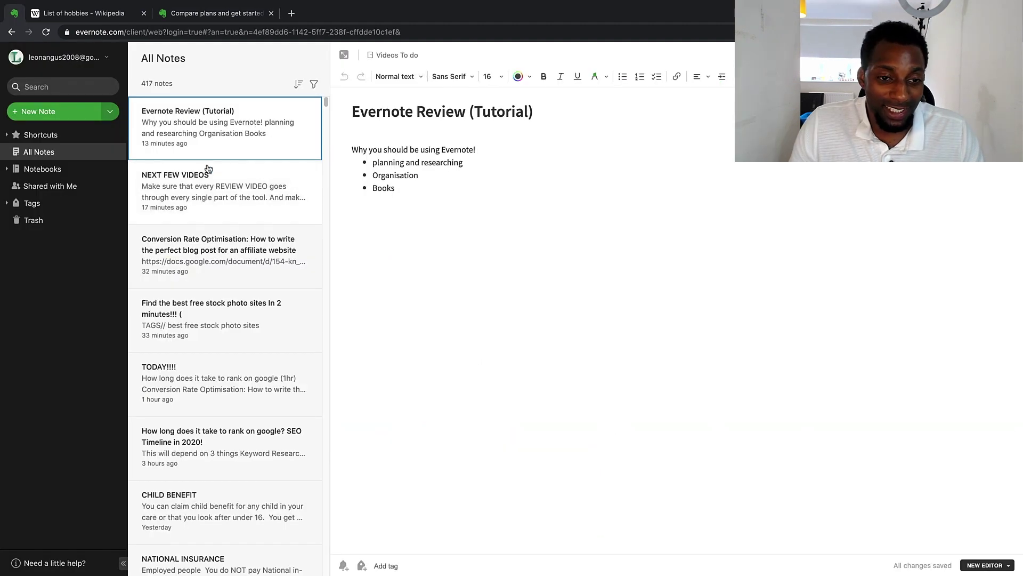
{"action": "left_click", "coordinate": [220, 200]}
{"action": "left_click", "coordinate": [256, 139]}
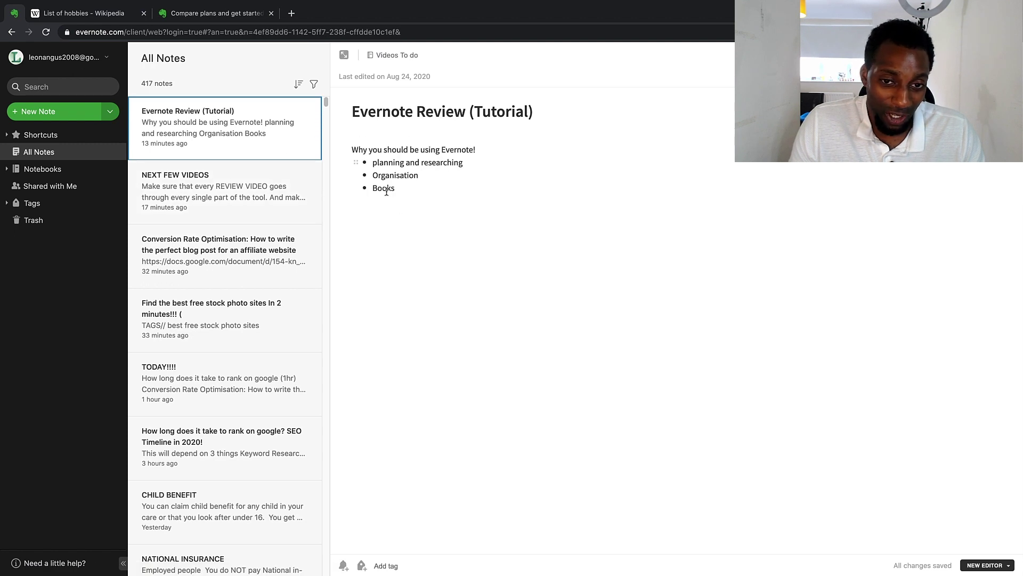
Highlight the bullets "planning and researching" and "Books" in the Evernote Review (Tutorial) note while going through its list
{"action": "left_click_drag", "start_coordinate": [365, 156], "coordinate": [464, 162]}
{"action": "left_click", "coordinate": [459, 161]}
{"action": "left_click_drag", "start_coordinate": [371, 163], "coordinate": [455, 162]}
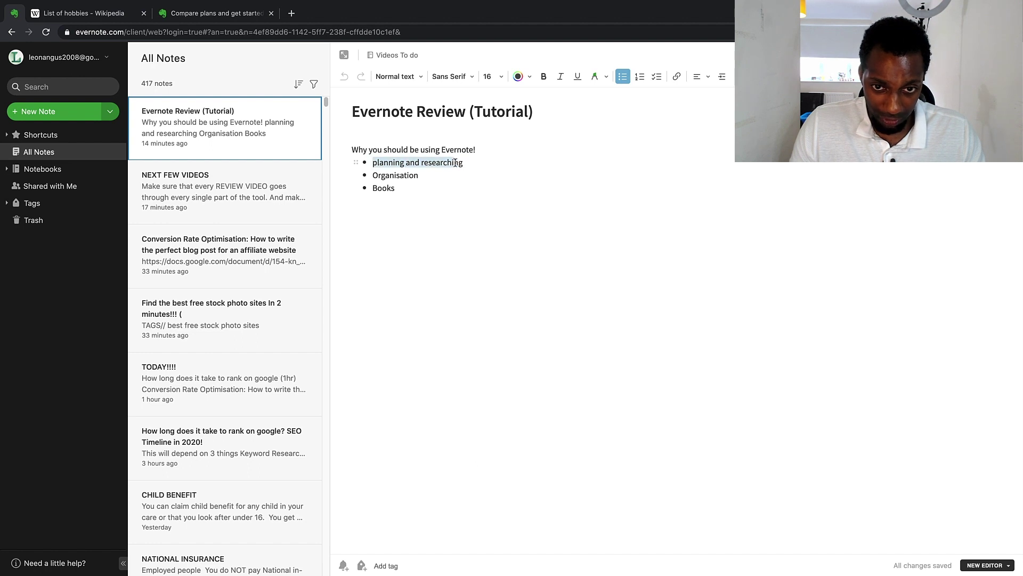
{"action": "key", "text": "Right"}
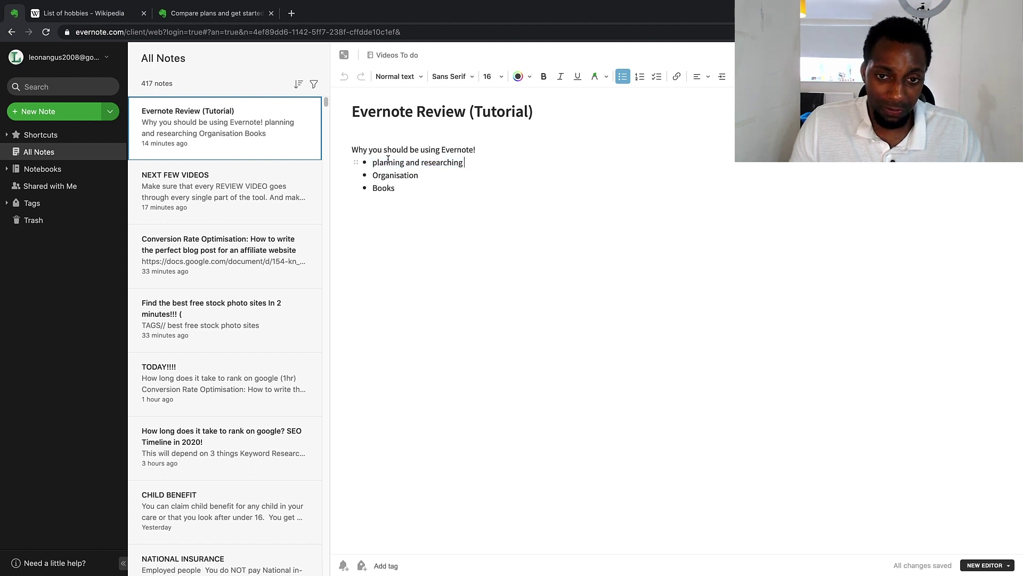
{"action": "left_click_drag", "start_coordinate": [374, 164], "coordinate": [353, 191]}
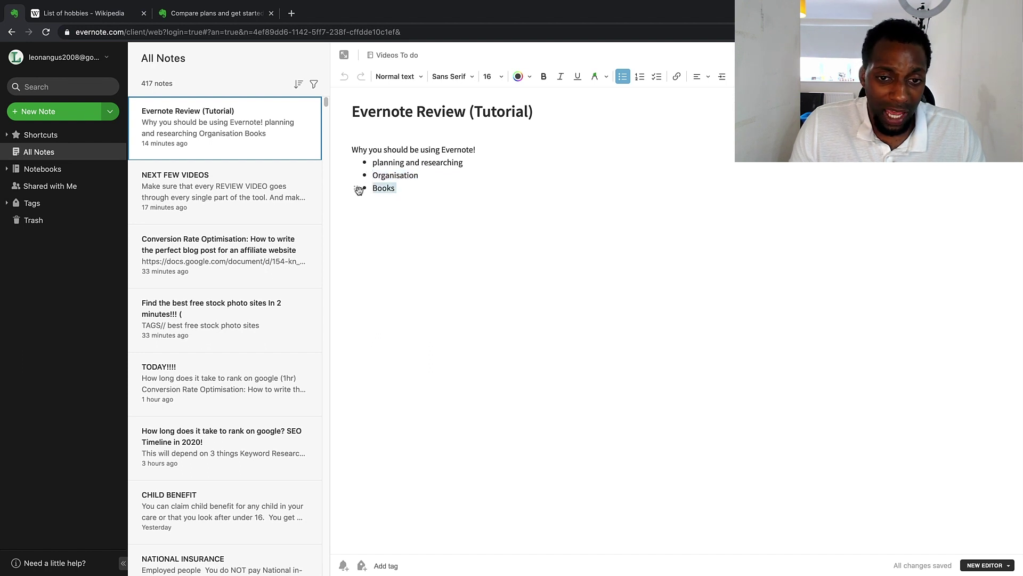
{"action": "left_click", "coordinate": [399, 188]}
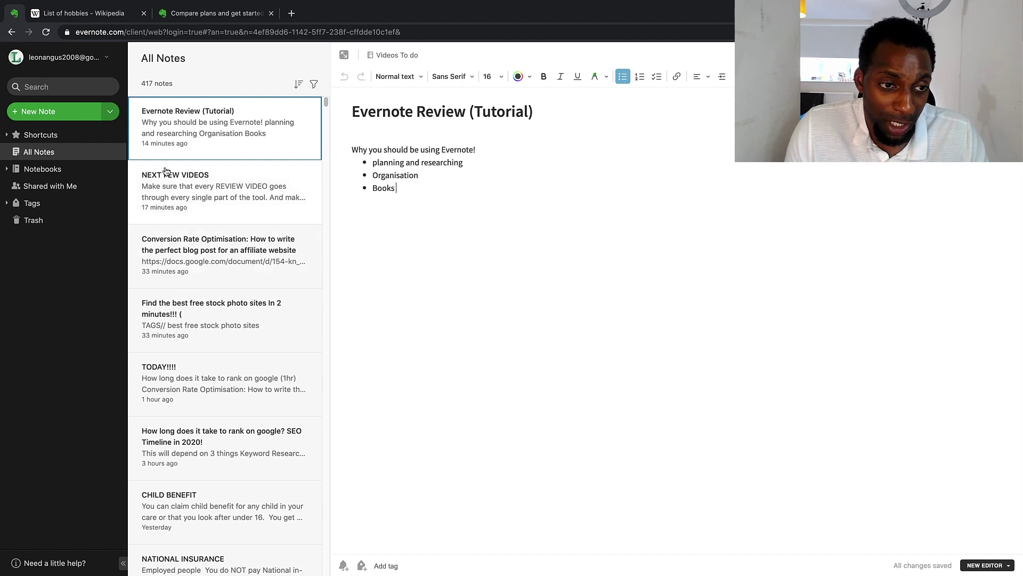
Search all notes for "savage affiliates"
{"action": "left_click", "coordinate": [69, 87]}
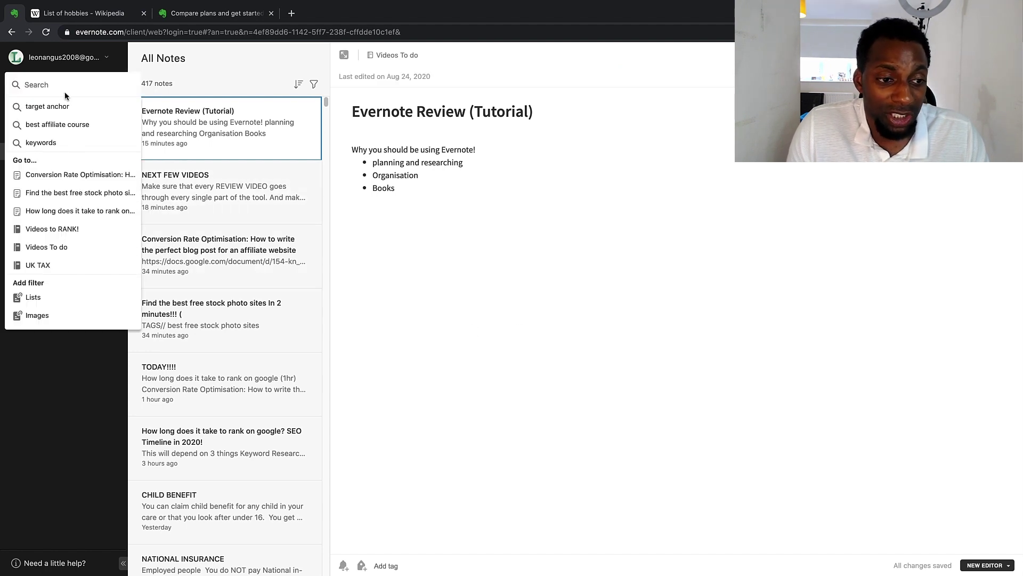
{"action": "type", "text": "abl"}
{"action": "key", "text": "BackSpace"}
{"action": "key", "text": "BackSpace"}
{"action": "key", "text": "BackSpace"}
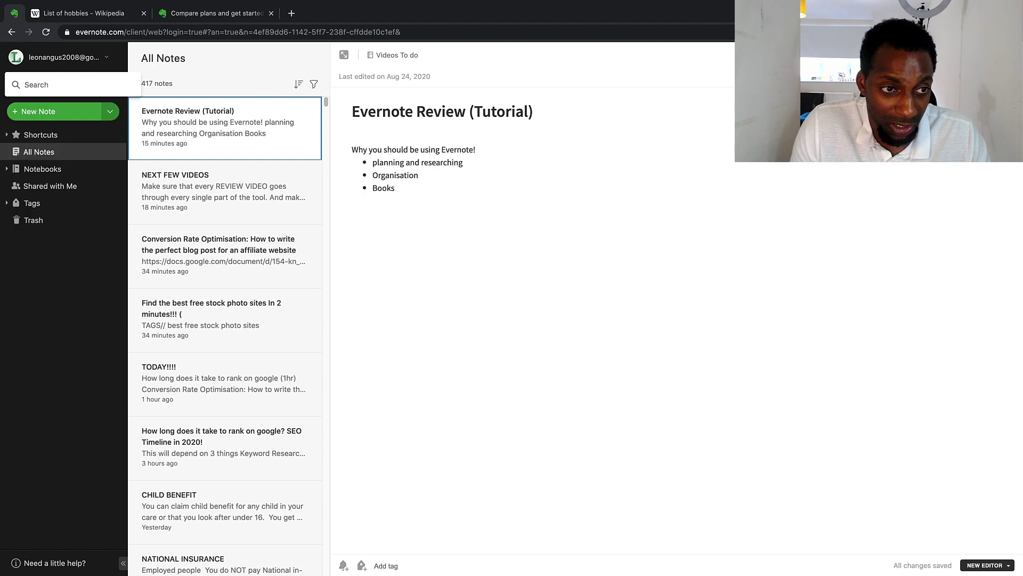
{"action": "type", "text": "sa"}
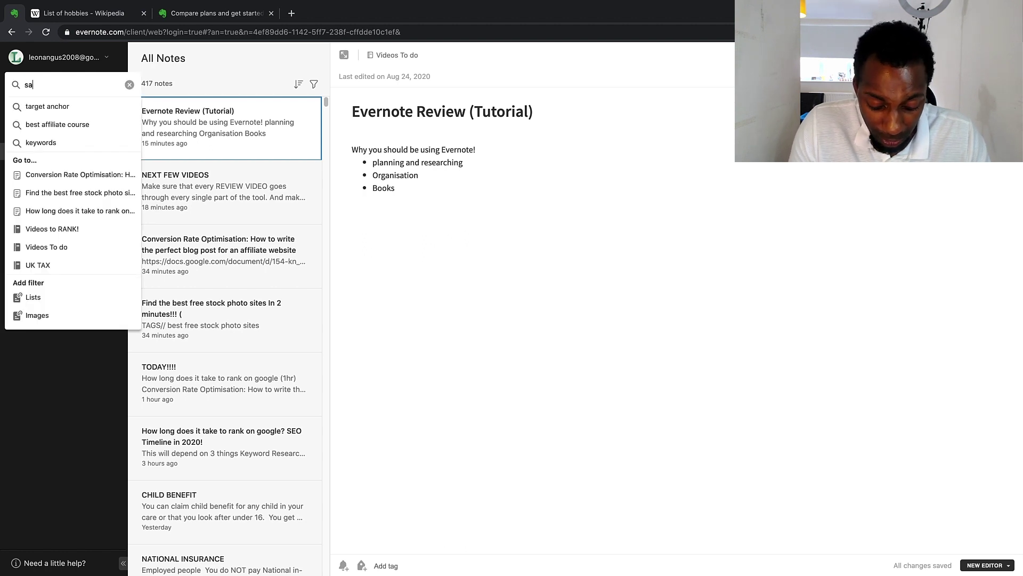
{"action": "type", "text": "vage a"}
{"action": "left_click", "coordinate": [52, 107]}
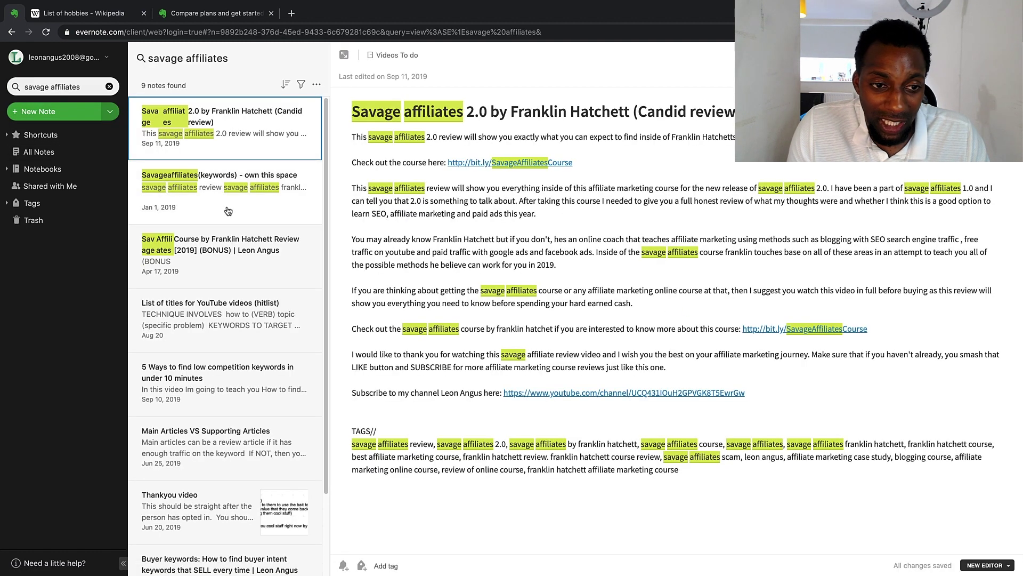
View several found notes, including "5 Ways to find low competition keywords in under 10 minutes", and clear the search to return to All Notes
{"action": "left_click", "coordinate": [224, 191]}
{"action": "left_click", "coordinate": [256, 263]}
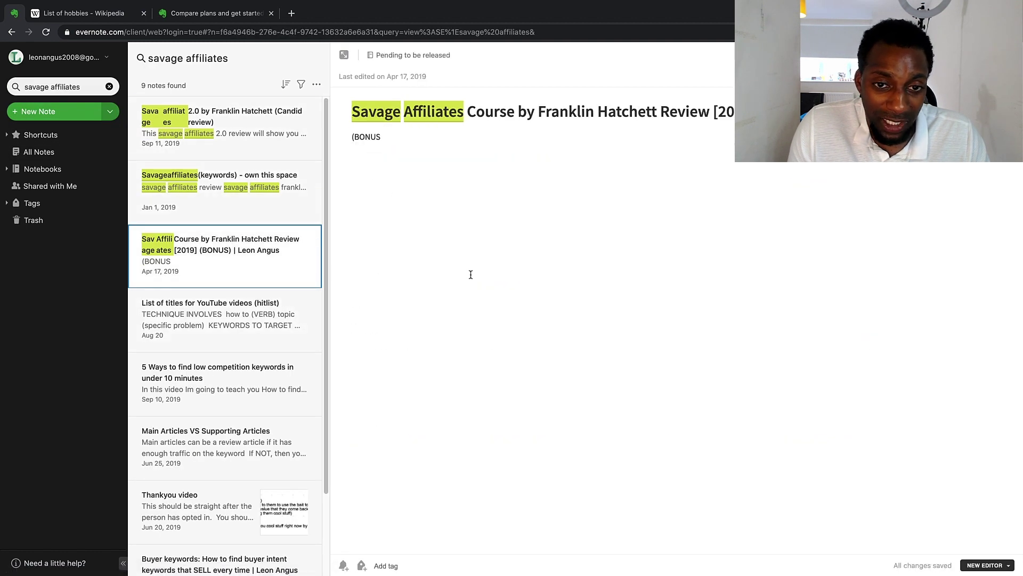
{"action": "left_click", "coordinate": [228, 373]}
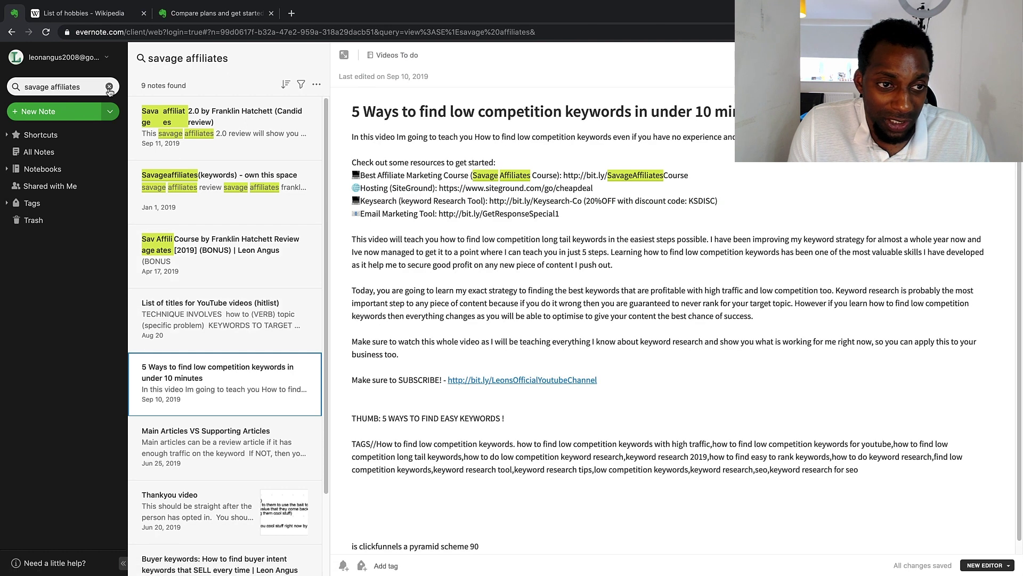
{"action": "left_click", "coordinate": [109, 87]}
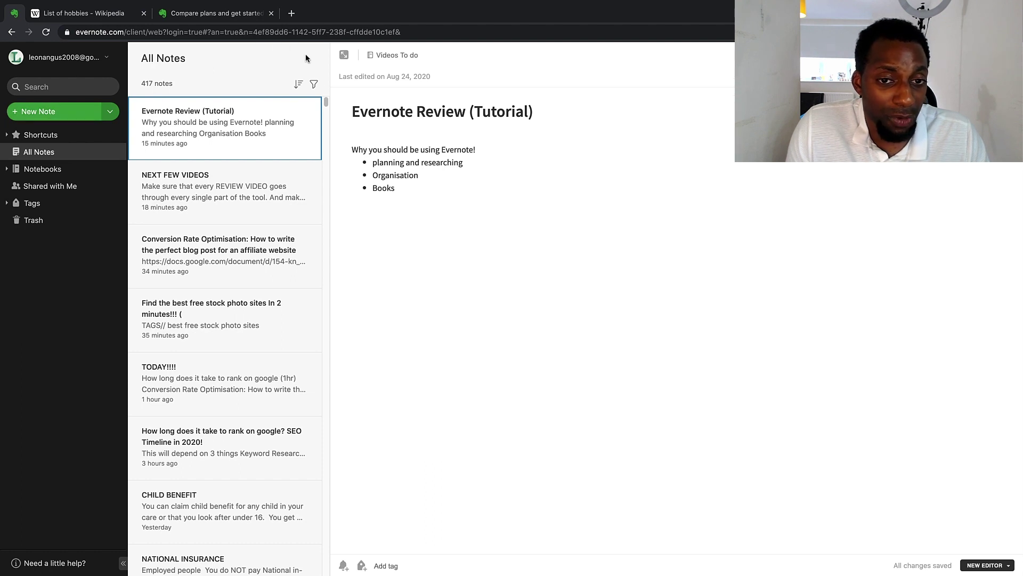
{"action": "left_click_drag", "start_coordinate": [326, 101], "coordinate": [126, 141]}
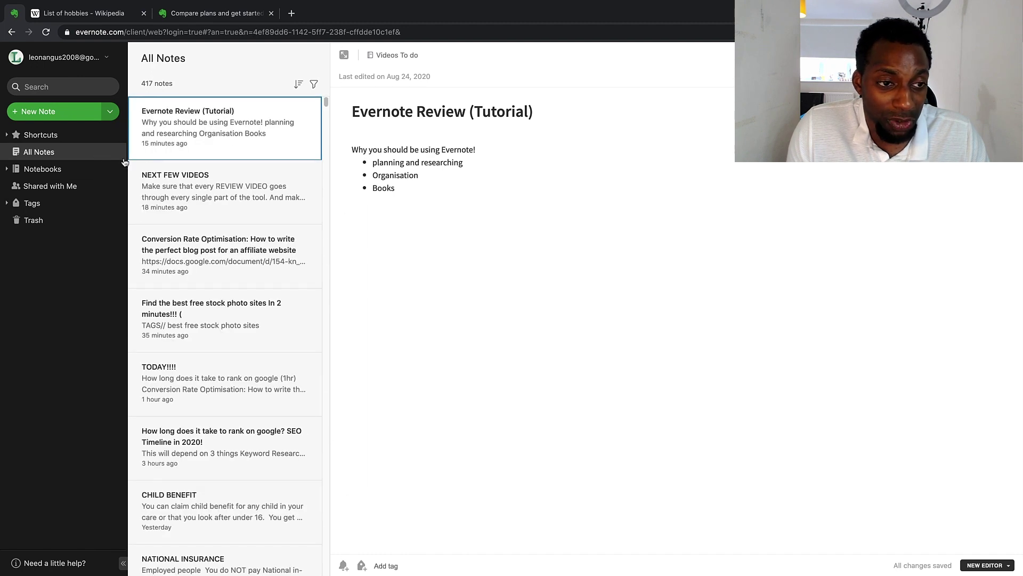
Create a new note titled "Example 1"
{"action": "left_click", "coordinate": [99, 111]}
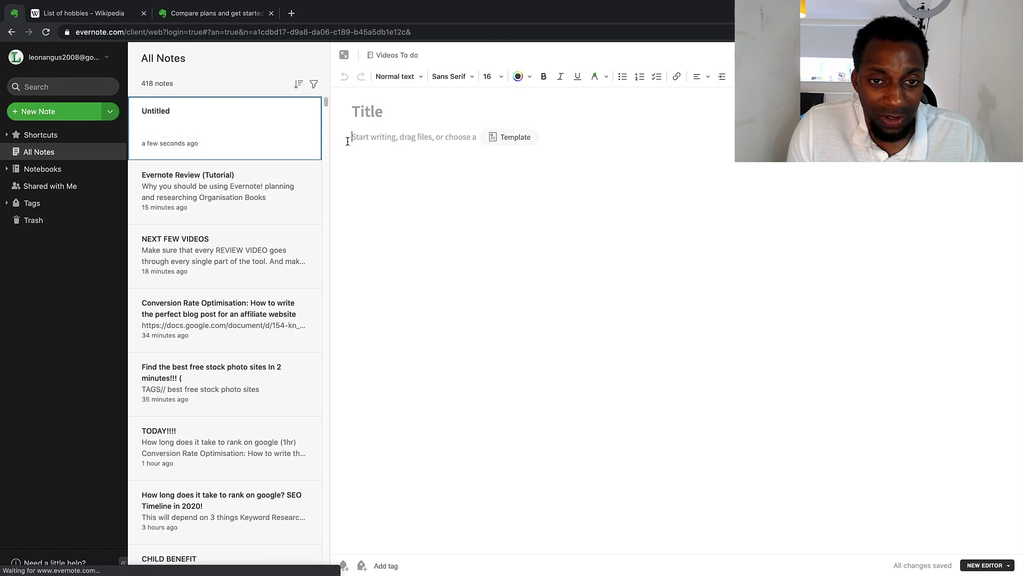
{"action": "left_click", "coordinate": [424, 115]}
{"action": "type", "text": "jhwjfhp3"}
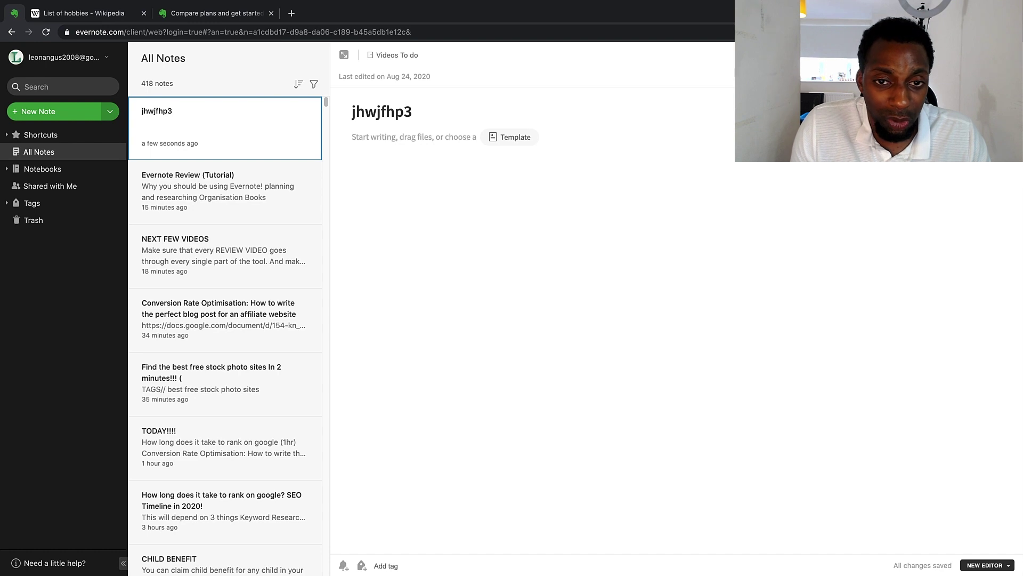
{"action": "left_click_drag", "start_coordinate": [424, 114], "coordinate": [329, 117]}
{"action": "type", "text": "Example 1"}
{"action": "left_click", "coordinate": [418, 158]}
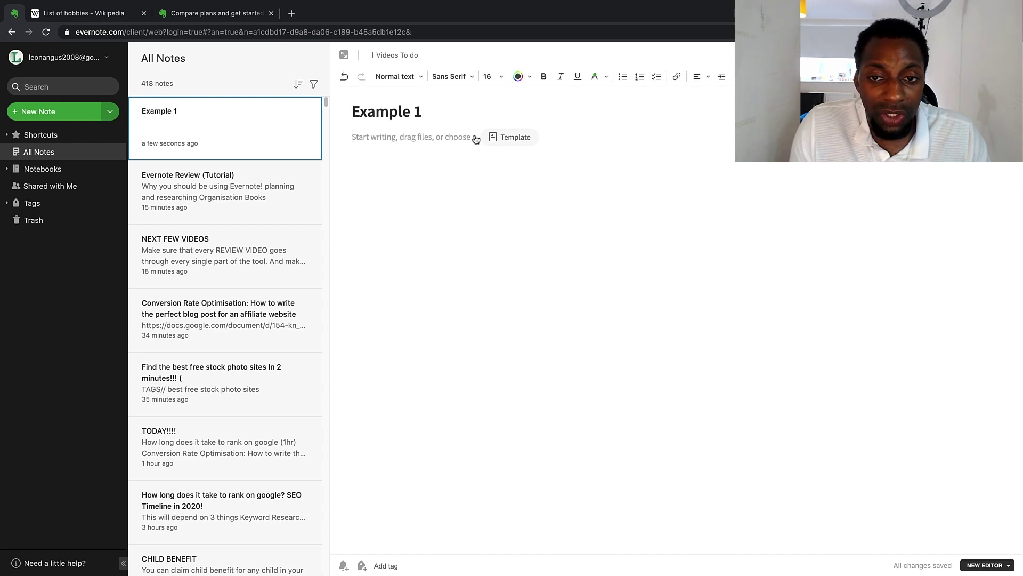
Open the template choices for the Example 1 note, check My Templates, and browse through the whole Template Gallery
{"action": "left_click", "coordinate": [509, 138]}
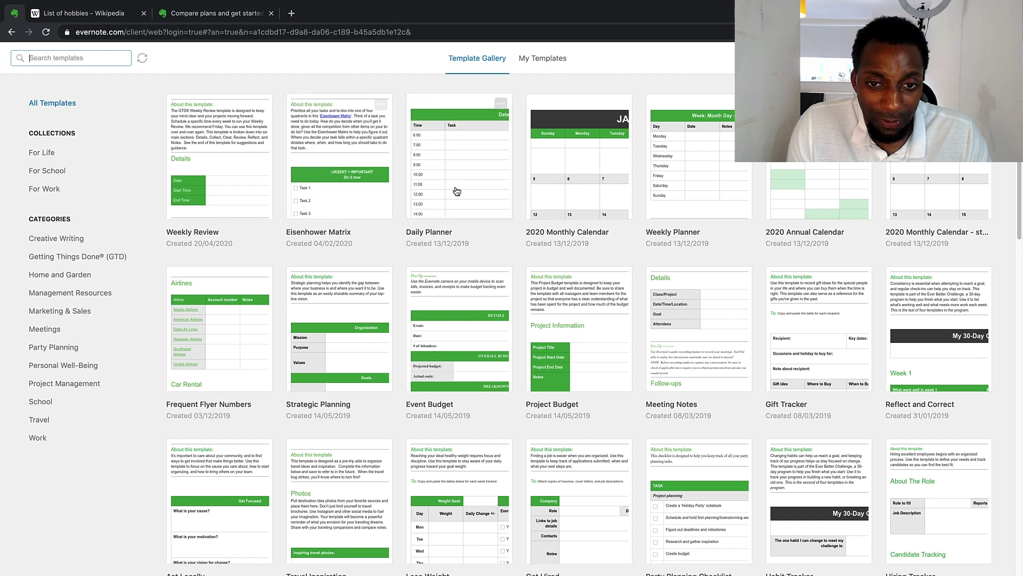
{"action": "left_click", "coordinate": [549, 63]}
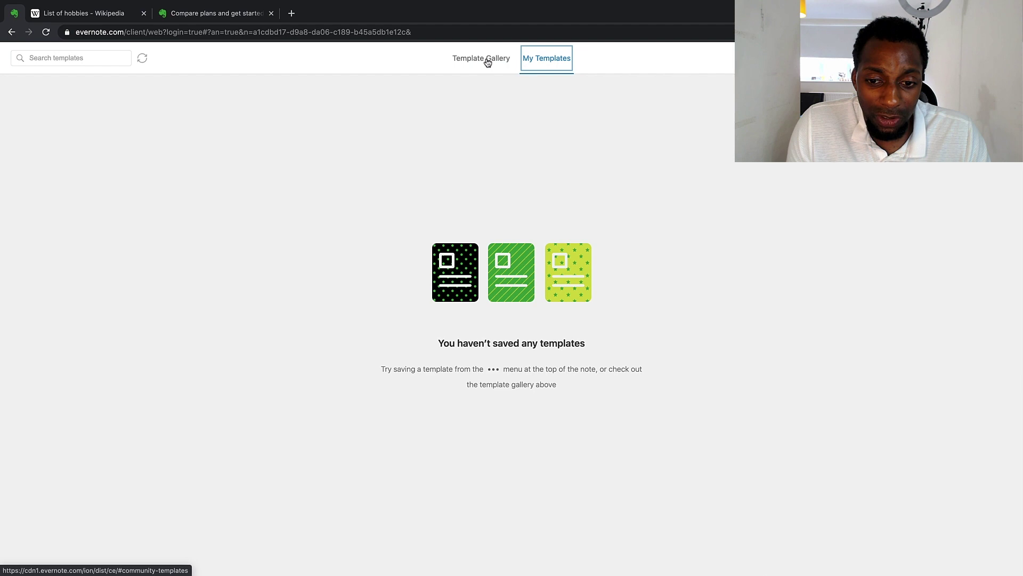
{"action": "left_click", "coordinate": [487, 62]}
{"action": "scroll", "coordinate": [637, 311], "scroll_direction": "down", "scroll_amount": 7}
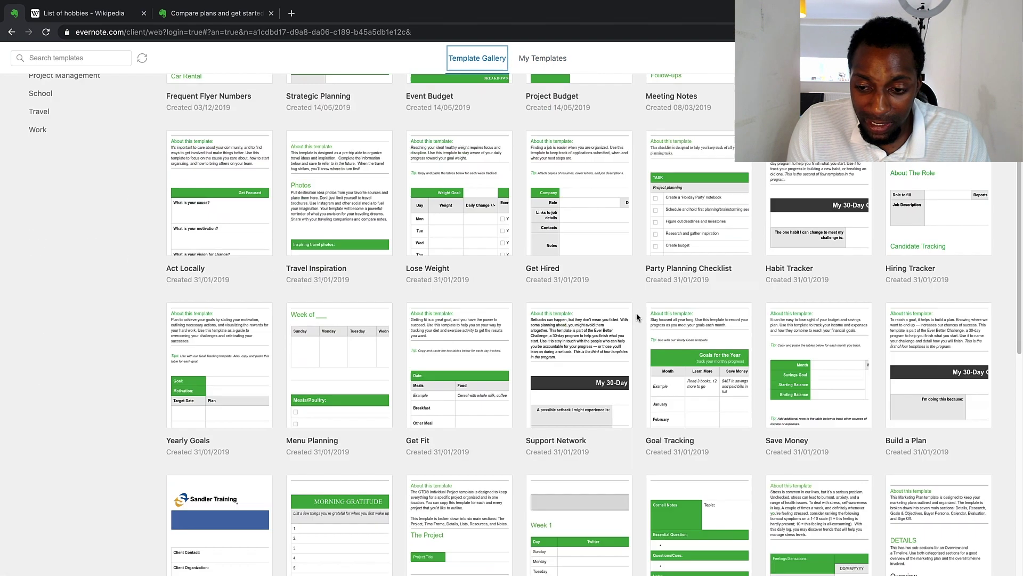
{"action": "scroll", "coordinate": [636, 317], "scroll_direction": "down", "scroll_amount": 5}
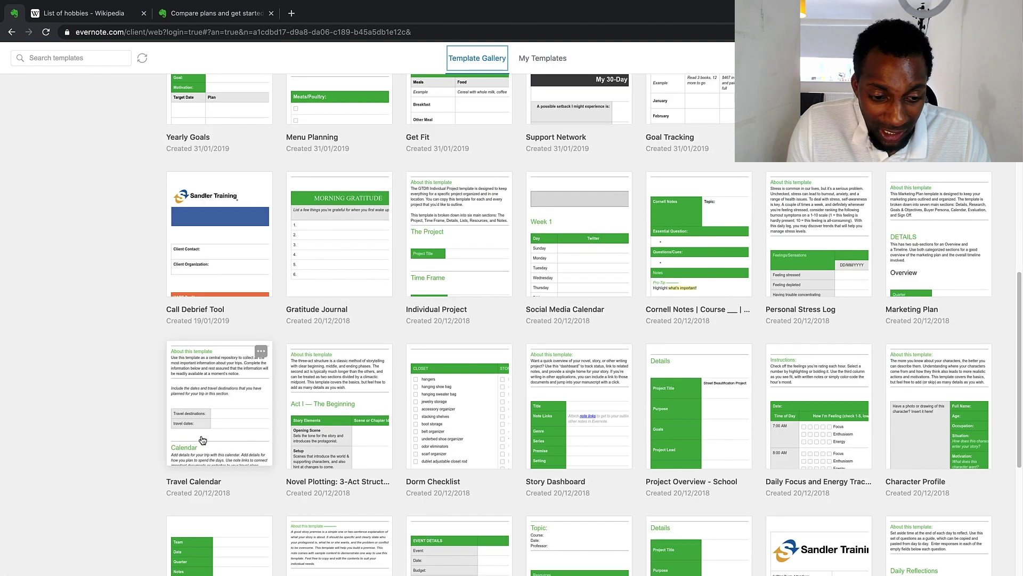
{"action": "scroll", "coordinate": [613, 421], "scroll_direction": "down", "scroll_amount": 2}
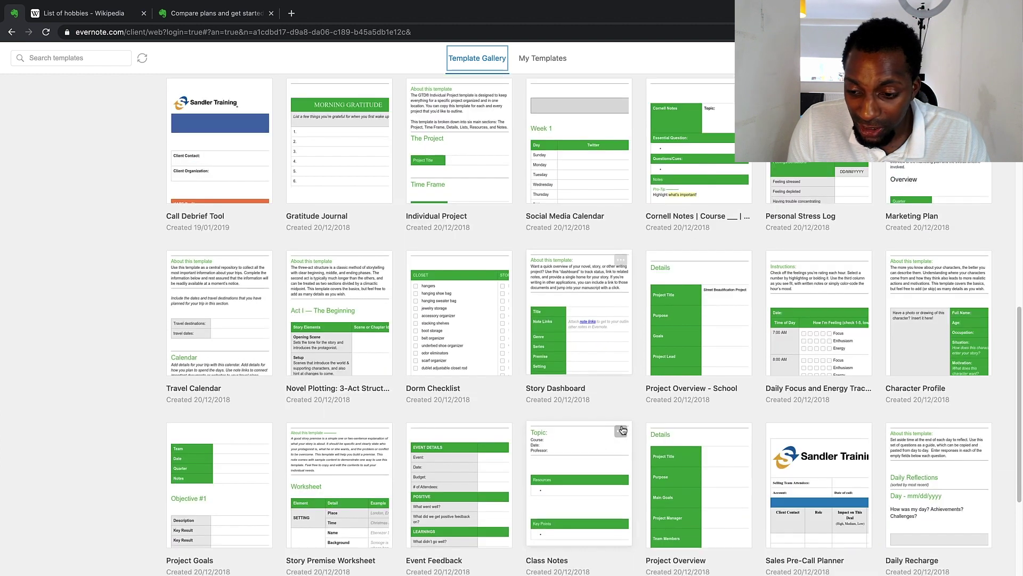
{"action": "scroll", "coordinate": [501, 373], "scroll_direction": "down", "scroll_amount": 3}
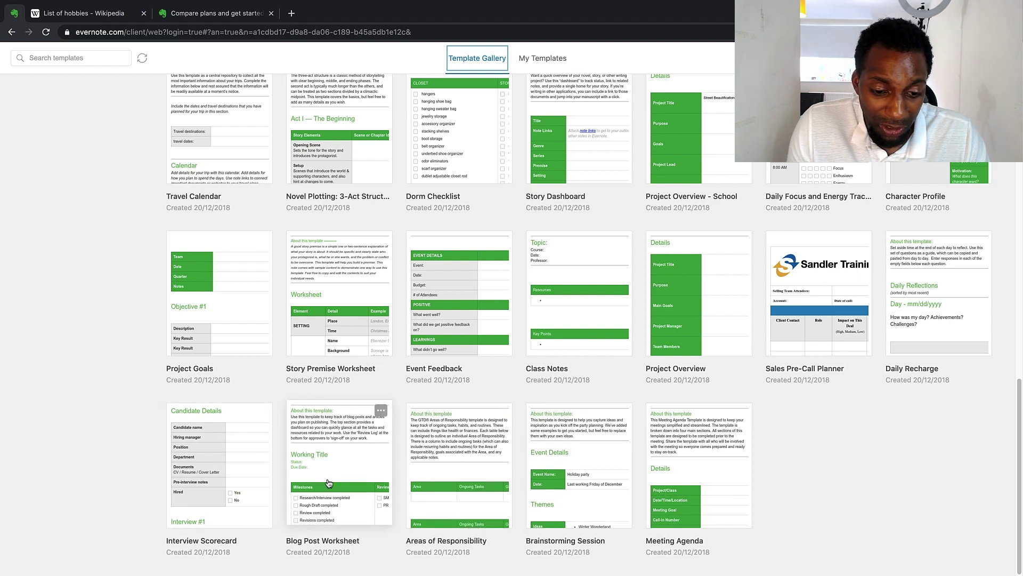
{"action": "scroll", "coordinate": [345, 473], "scroll_direction": "up", "scroll_amount": 1}
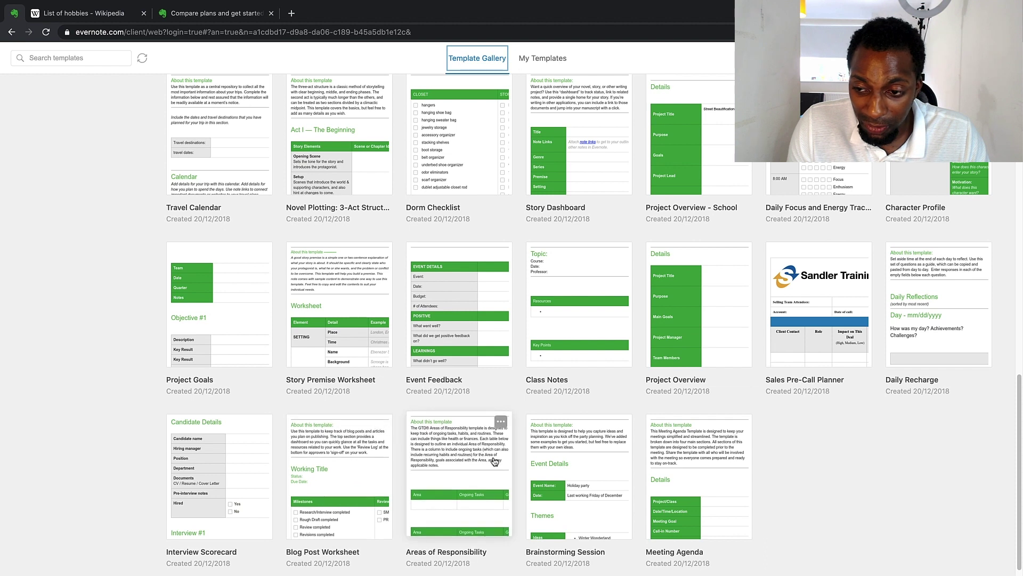
{"action": "scroll", "coordinate": [823, 366], "scroll_direction": "up", "scroll_amount": 1}
{"action": "scroll", "coordinate": [815, 373], "scroll_direction": "up", "scroll_amount": 5}
{"action": "scroll", "coordinate": [813, 375], "scroll_direction": "up", "scroll_amount": 10}
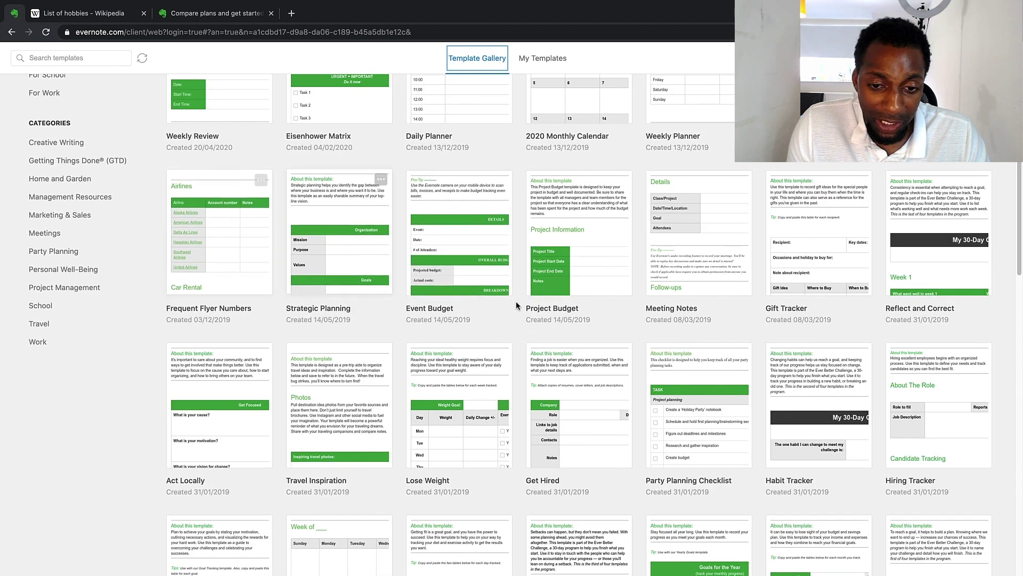
Look through the Creative Writing, Marketing & Sales and Party Planning templates, and apply the Weekly Review template from All Templates to the note
{"action": "left_click", "coordinate": [74, 146]}
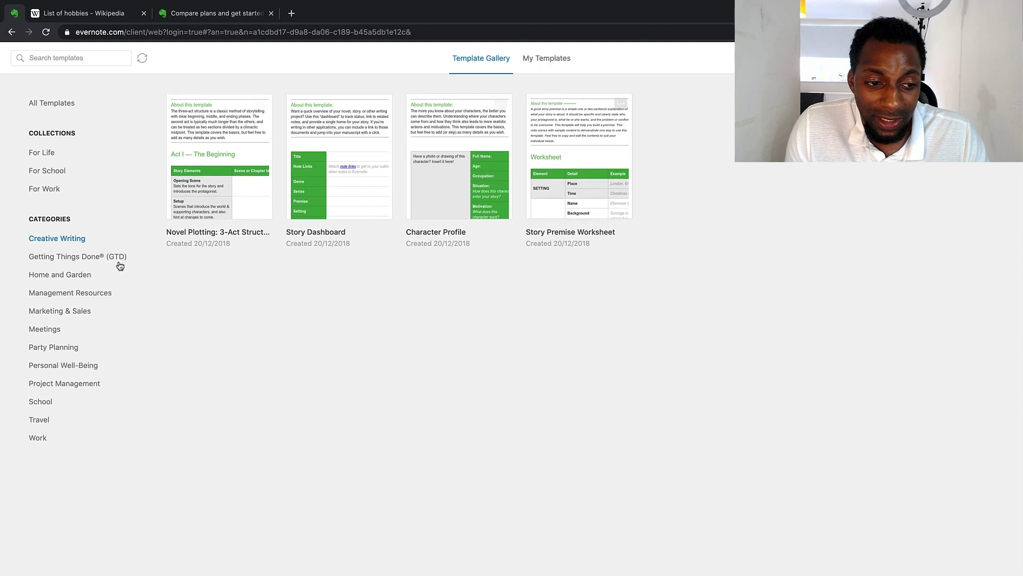
{"action": "left_click", "coordinate": [73, 312]}
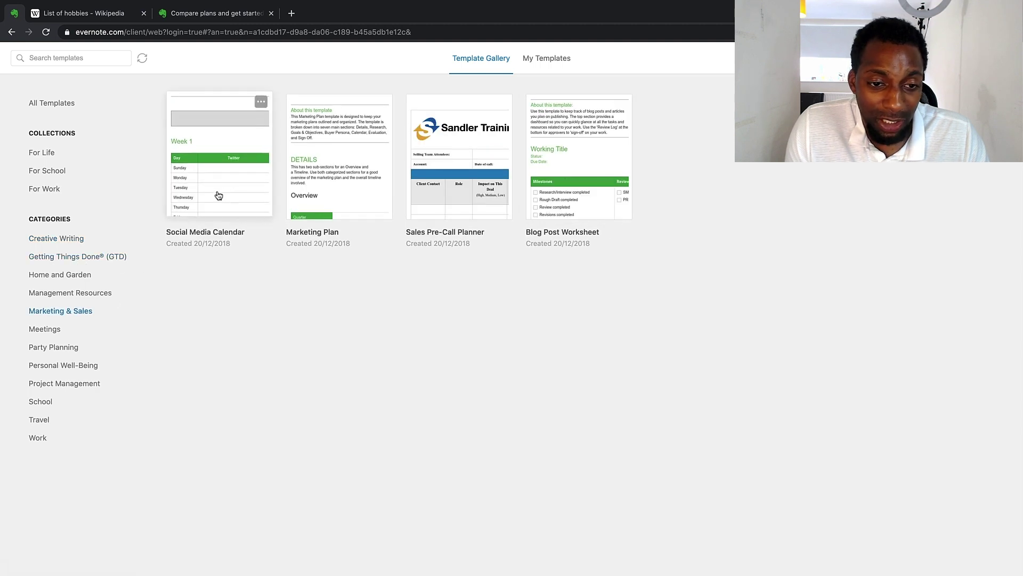
{"action": "left_click", "coordinate": [69, 349]}
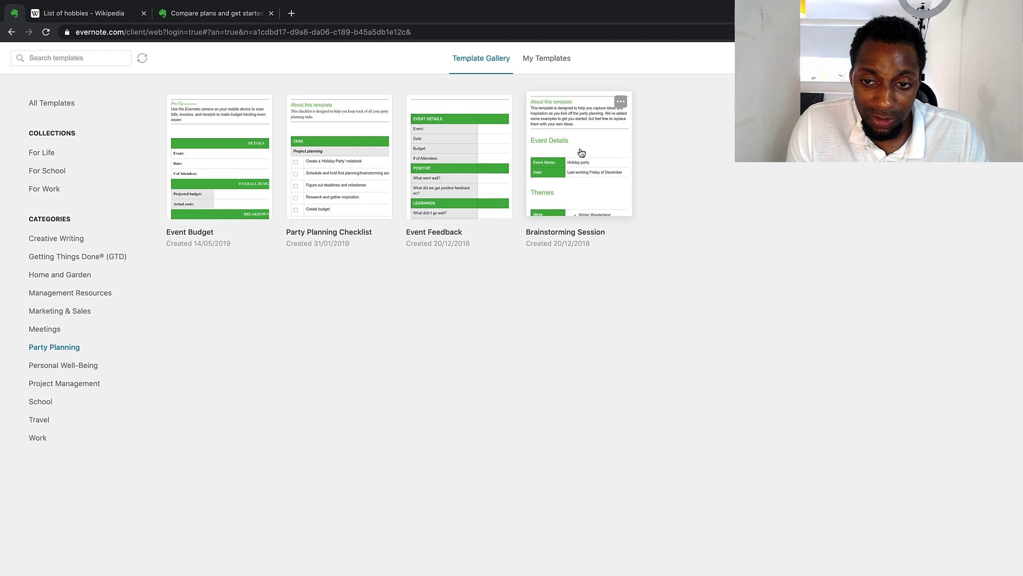
{"action": "left_click", "coordinate": [69, 103]}
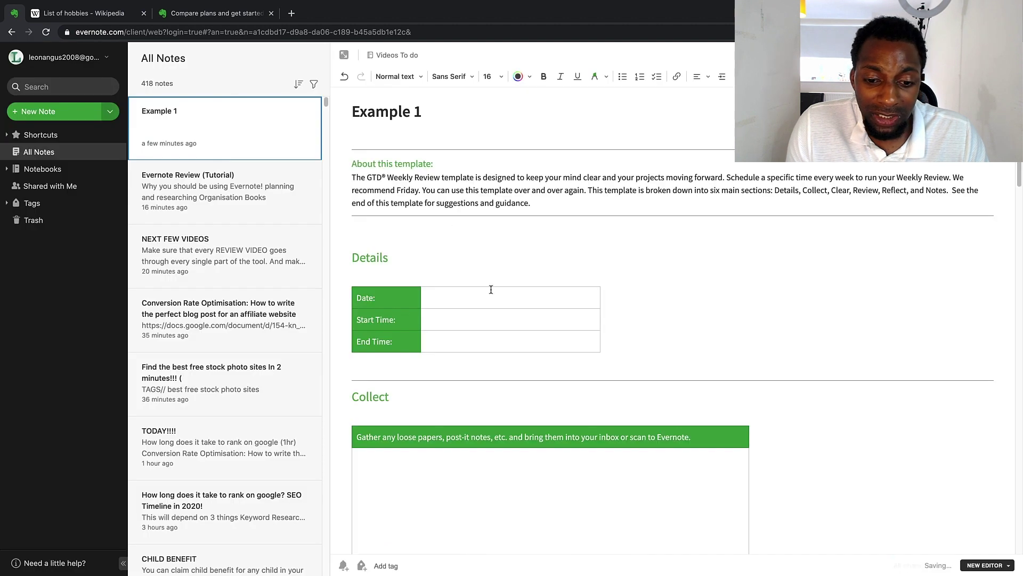
Tick and untick the last checkbox of the personal trigger list and the Clear mind checkbox in the Example 1 note
{"action": "scroll", "coordinate": [486, 354], "scroll_direction": "down", "scroll_amount": 15}
{"action": "left_click", "coordinate": [364, 234]}
{"action": "left_click", "coordinate": [364, 233]}
{"action": "left_click", "coordinate": [358, 270]}
{"action": "left_click", "coordinate": [357, 271]}
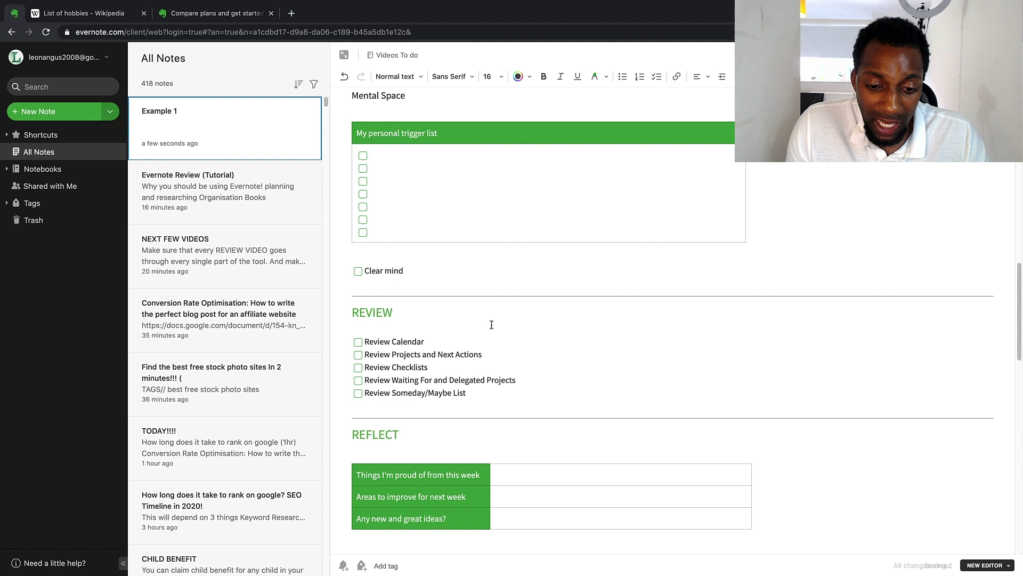
Examine the rest of the Weekly Review template, highlighting text in its Tips for Using this Template section, and return to the note's beginning
{"action": "scroll", "coordinate": [491, 325], "scroll_direction": "down", "scroll_amount": 15}
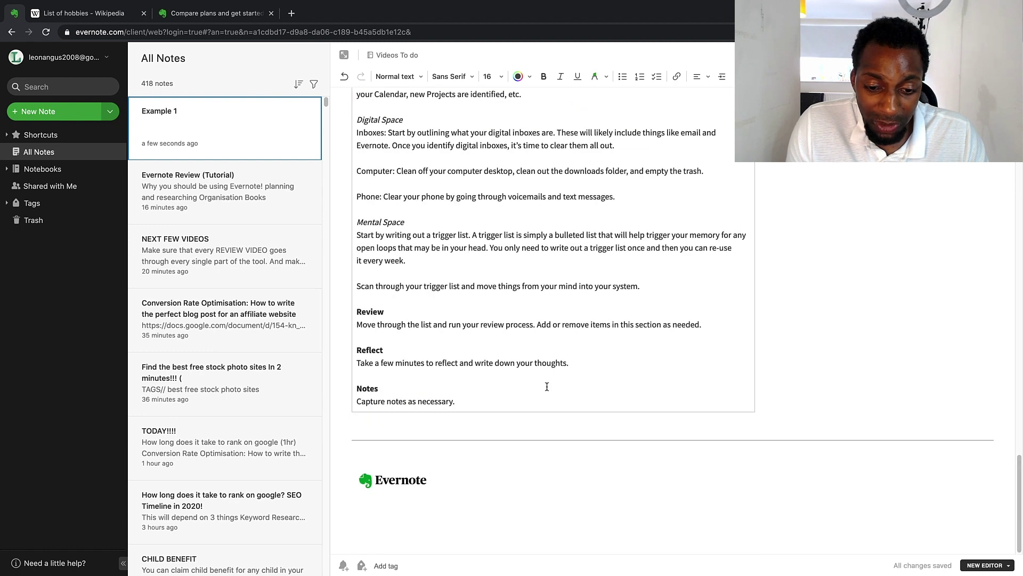
{"action": "left_click", "coordinate": [456, 401]}
{"action": "left_click_drag", "start_coordinate": [641, 286], "coordinate": [470, 286]}
{"action": "left_click", "coordinate": [838, 320]}
{"action": "scroll", "coordinate": [591, 274], "scroll_direction": "up", "scroll_amount": 7}
{"action": "left_click_drag", "start_coordinate": [410, 277], "coordinate": [411, 283]}
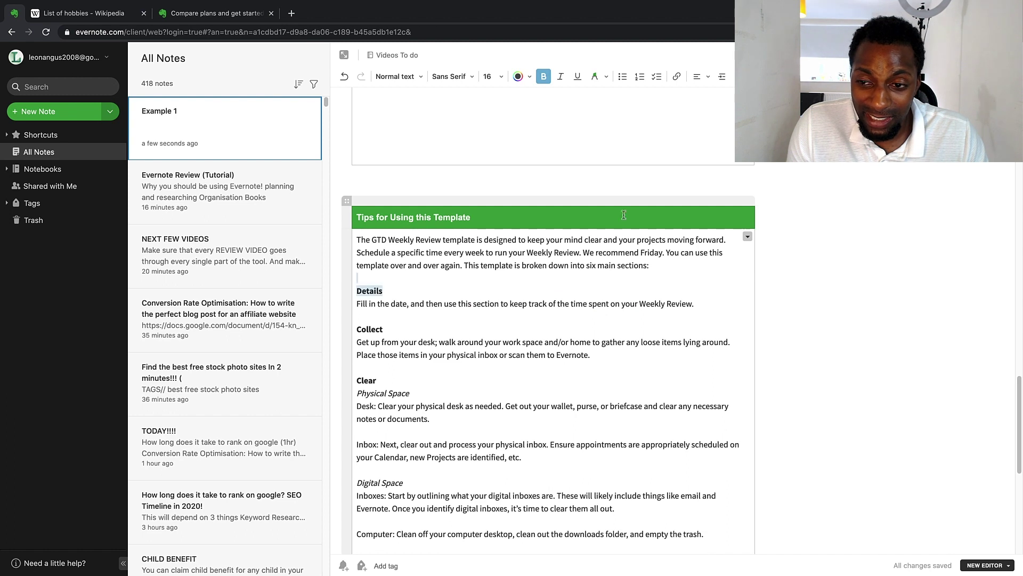
{"action": "scroll", "coordinate": [800, 202], "scroll_direction": "up", "scroll_amount": 15}
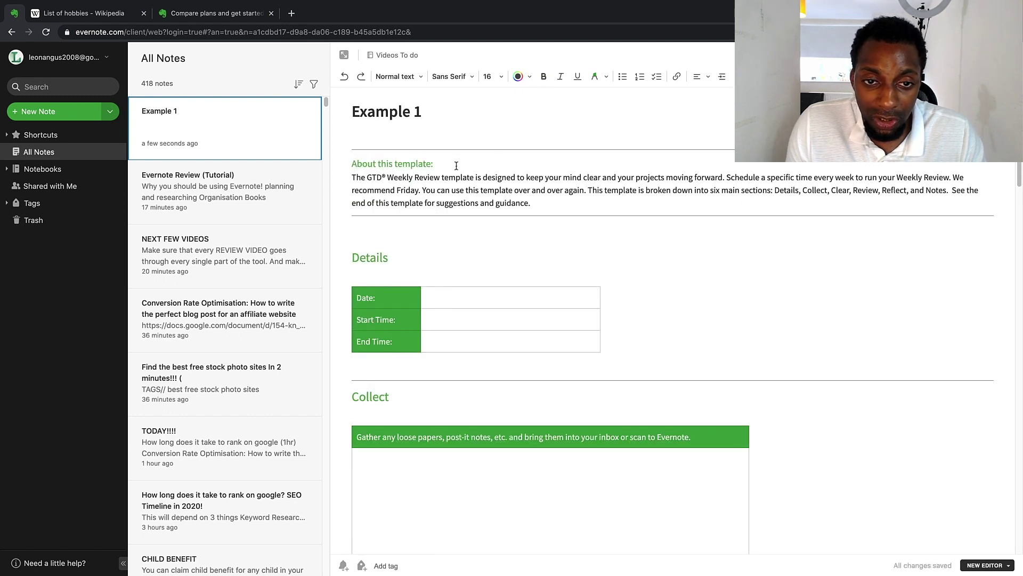
Create another note and enter the body lines "Getting started", "Whewrre ot get started" and "EXAMPLE 2", spaced apart by blank lines
{"action": "left_click", "coordinate": [82, 113]}
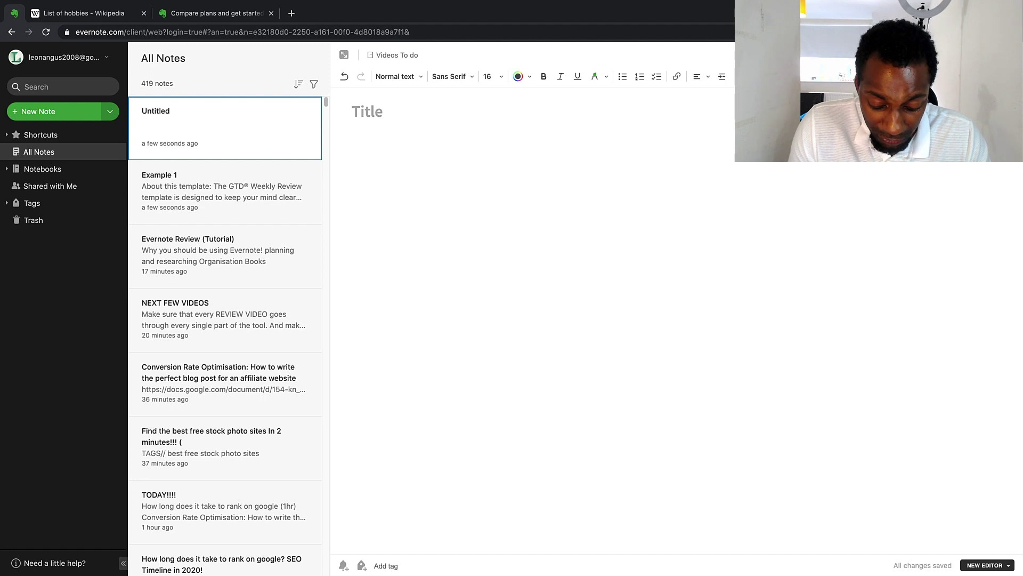
{"action": "type", "text": "Getting started"}
{"action": "key", "text": "Return"}
{"action": "key", "text": "Return"}
{"action": "type", "text": "Whewrre ot get started"}
{"action": "key", "text": "Return"}
{"action": "key", "text": "Return"}
{"action": "key", "text": "Return"}
{"action": "type", "text": "eXAMPLE 2"}
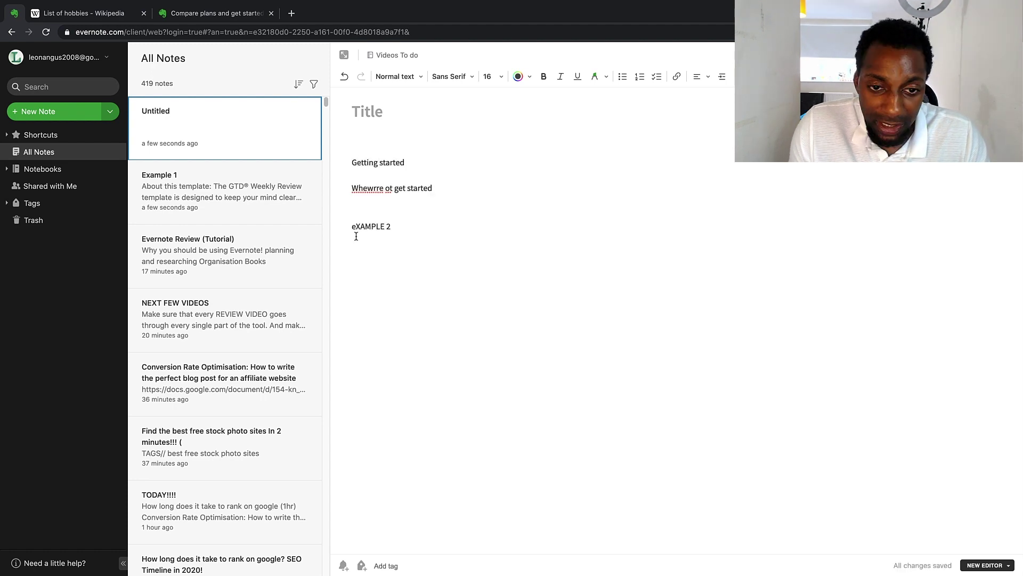
{"action": "key", "text": "BackSpace"}
{"action": "type", "text": "E"}
Format the "EXAMPLE 2" line as a bold Large header
{"action": "left_click_drag", "start_coordinate": [393, 227], "coordinate": [338, 229]}
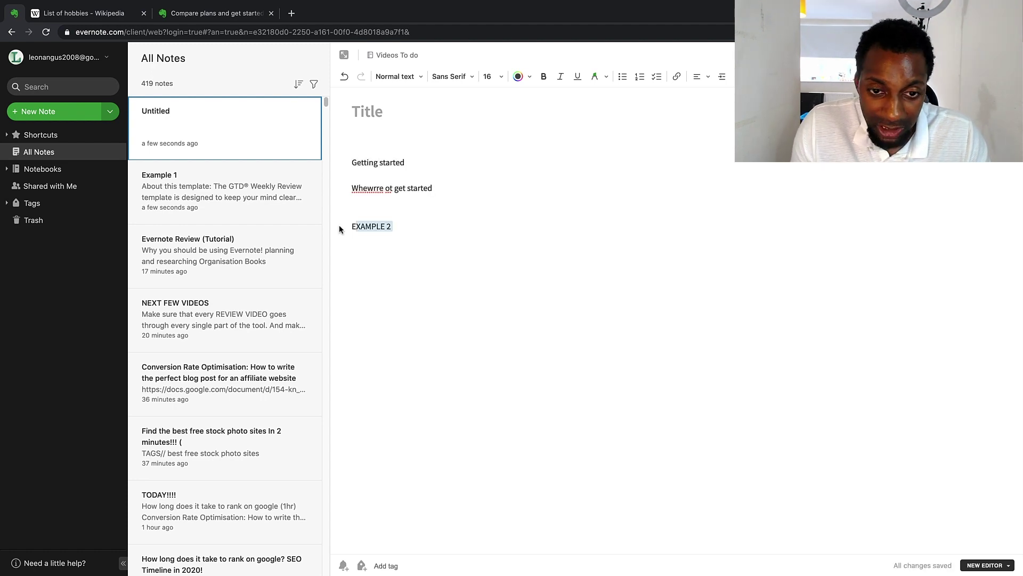
{"action": "left_click", "coordinate": [407, 79]}
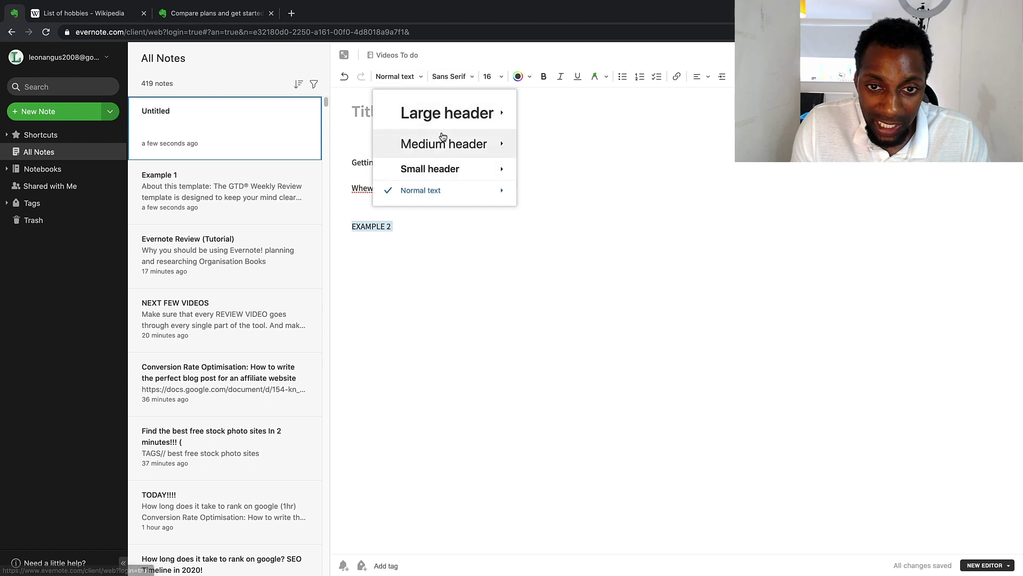
{"action": "mouse_move", "coordinate": [447, 113]}
{"action": "left_click", "coordinate": [554, 105]}
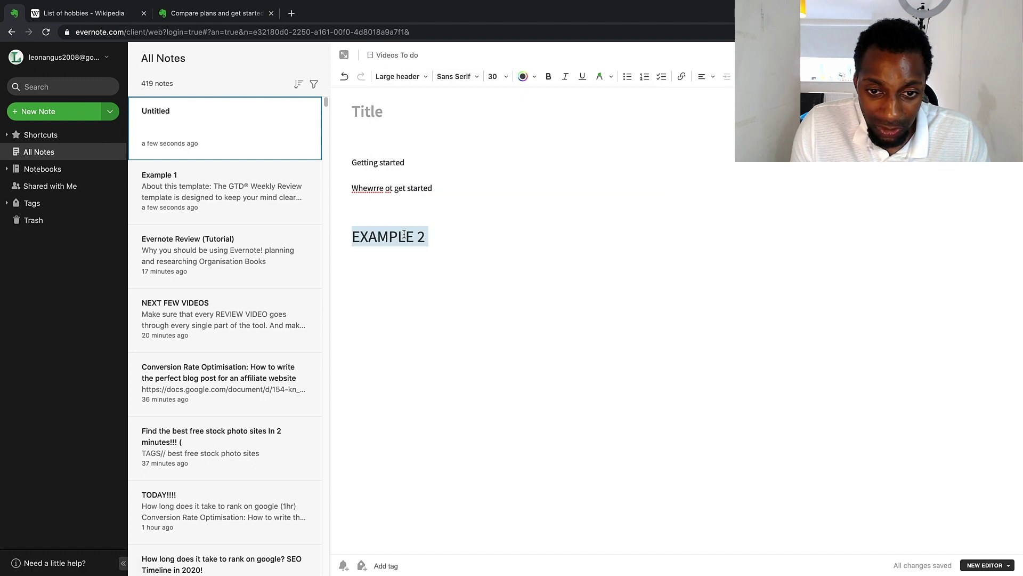
{"action": "left_click_drag", "start_coordinate": [429, 237], "coordinate": [364, 239]}
{"action": "key", "text": "ctrl+b"}
{"action": "left_click", "coordinate": [497, 246]}
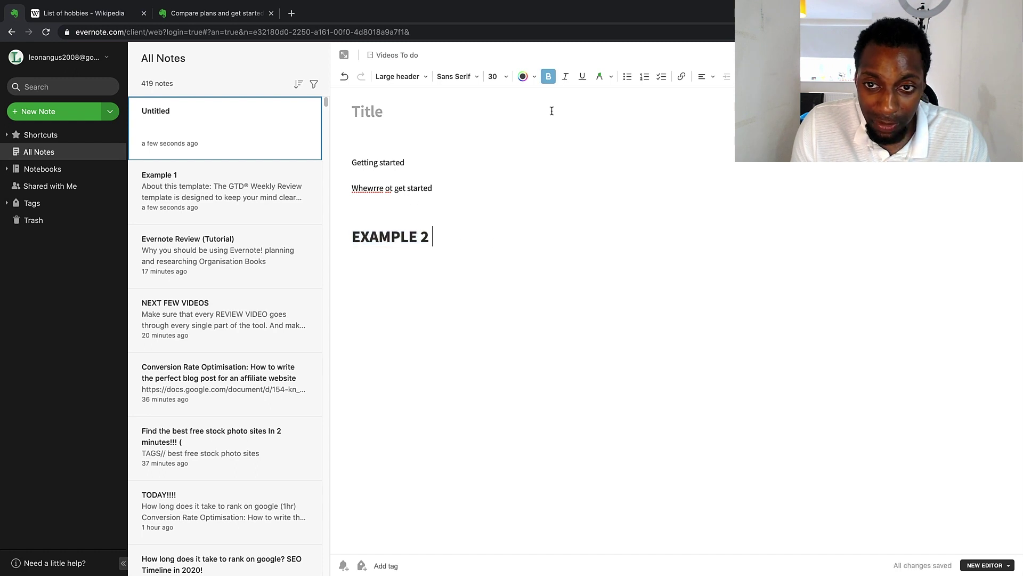
Try underlining and highlighting the "EXAMPLE 2" heading, and remove both effects again
{"action": "left_click", "coordinate": [548, 80]}
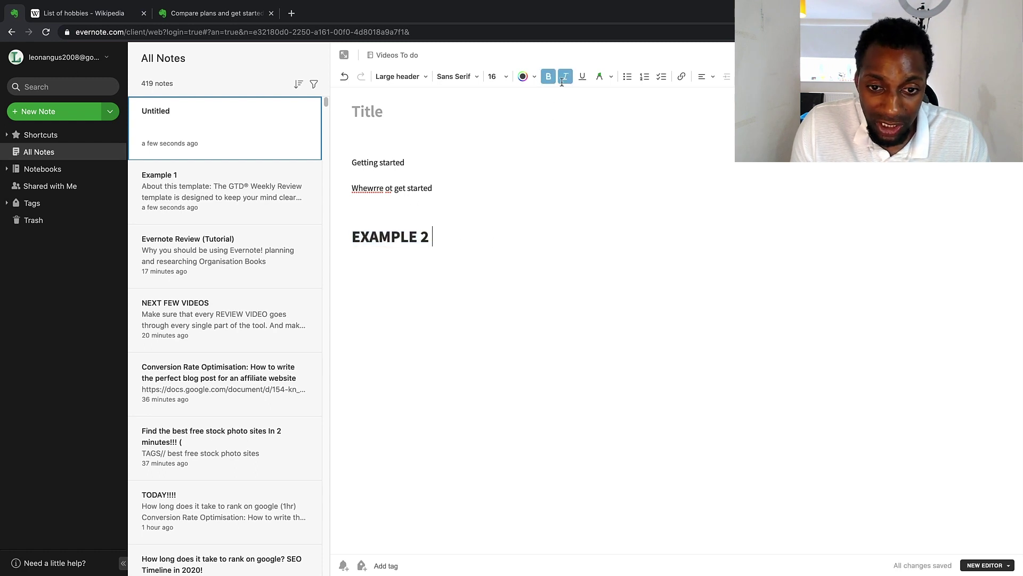
{"action": "left_click_drag", "start_coordinate": [433, 243], "coordinate": [352, 239]}
{"action": "left_click", "coordinate": [582, 79]}
{"action": "left_click", "coordinate": [582, 79]}
{"action": "left_click", "coordinate": [601, 78]}
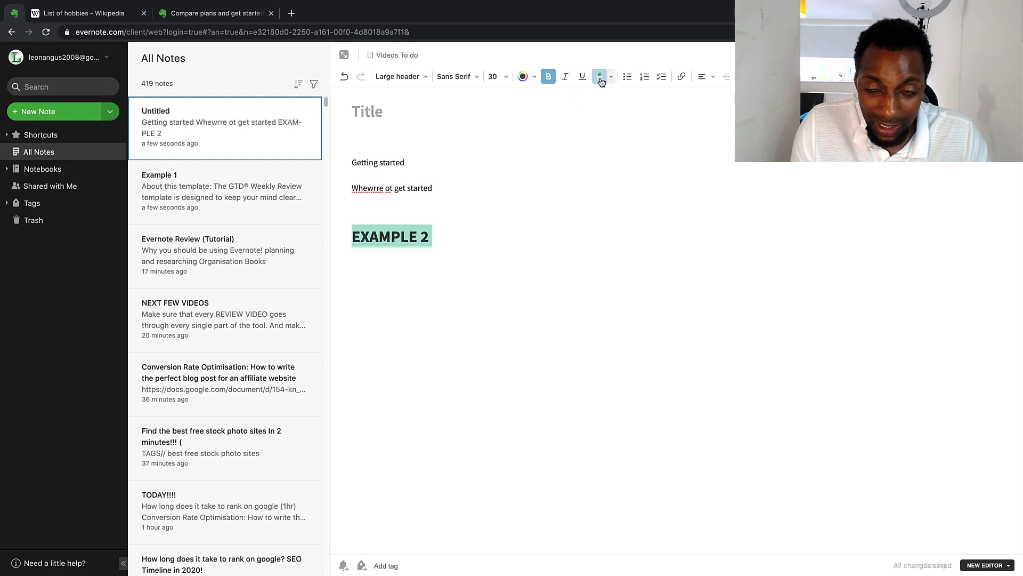
{"action": "left_click", "coordinate": [607, 77]}
Add the line "geihfeiopnipn3" directly below "Whewrre ot get started"
{"action": "left_click", "coordinate": [437, 187]}
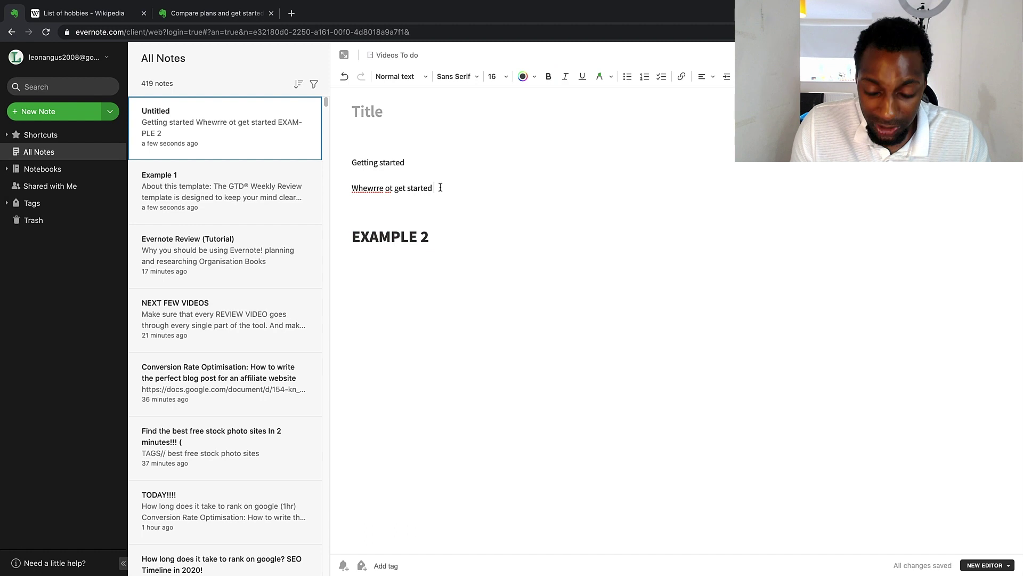
{"action": "key", "text": "Return"}
{"action": "type", "text": "geihfeiopnipn3"}
Try numbered, bulleted and checklist formatting on the "Whewrre ot get started" and "geihfeiopnipn3" lines, ticking checkboxes and undoing the ticks
{"action": "left_click_drag", "start_coordinate": [406, 201], "coordinate": [333, 186]}
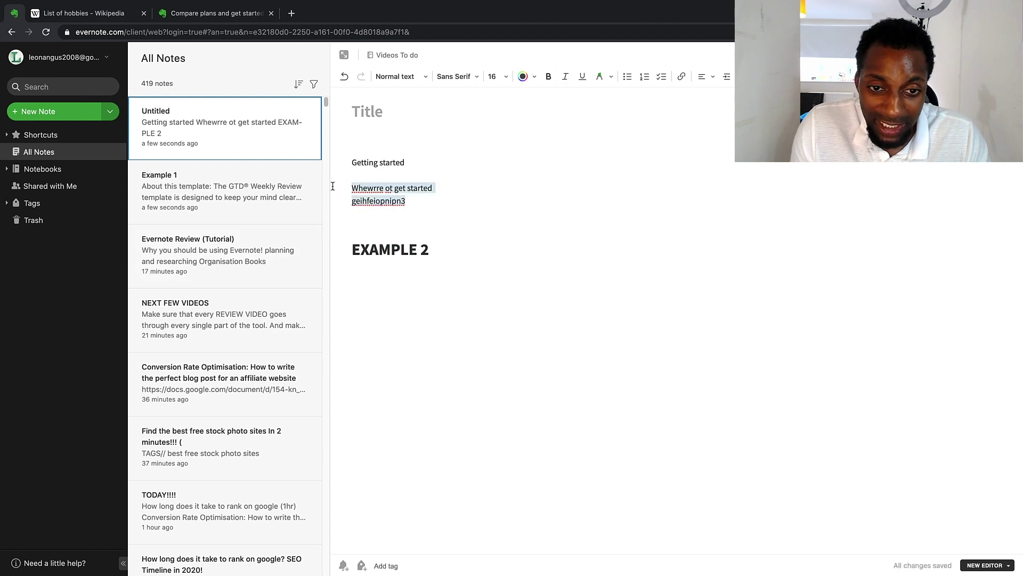
{"action": "left_click", "coordinate": [644, 78]}
{"action": "left_click", "coordinate": [628, 78]}
{"action": "left_click", "coordinate": [662, 76]}
{"action": "left_click", "coordinate": [362, 188]}
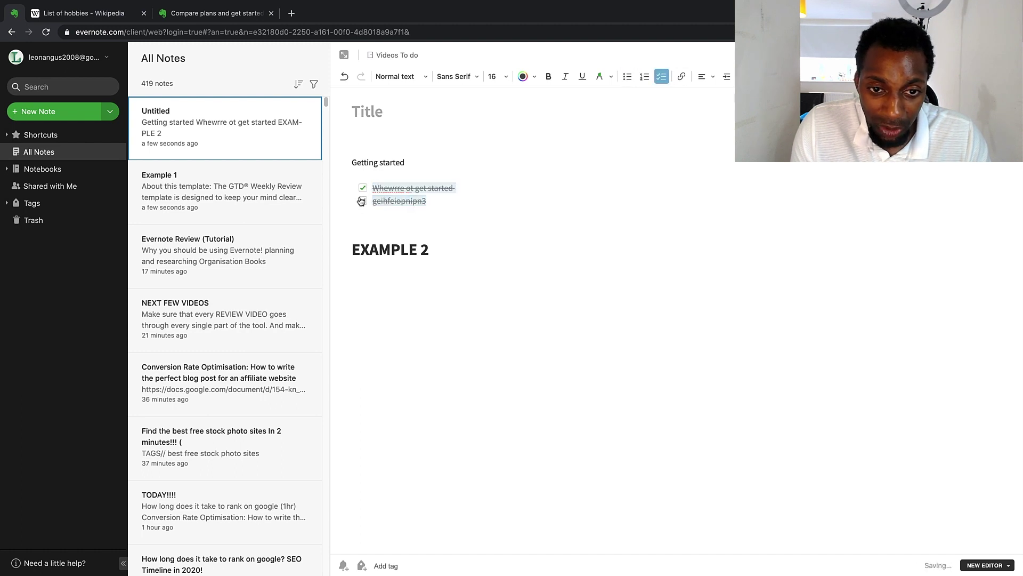
{"action": "key", "text": "ctrl+z"}
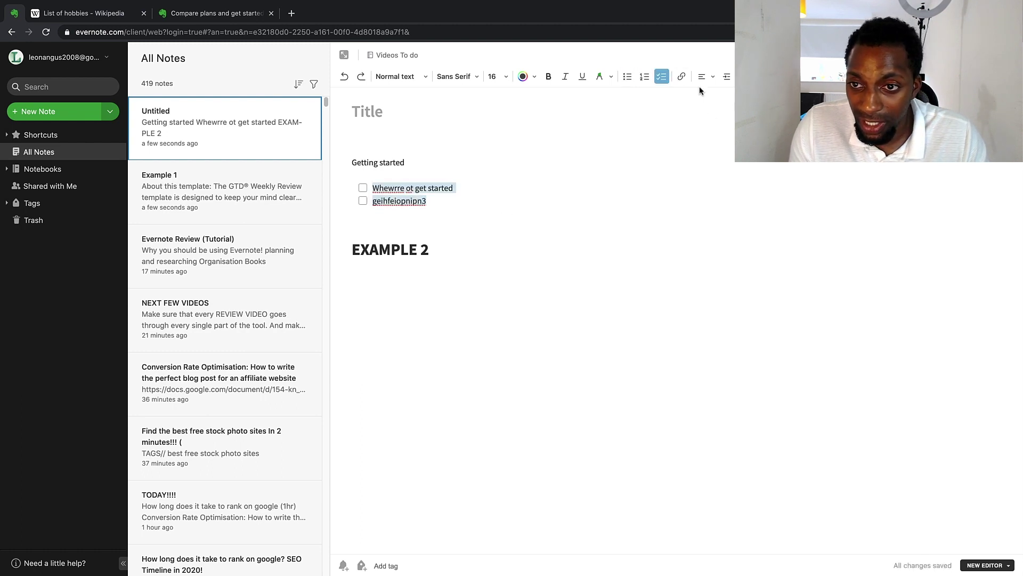
{"action": "left_click", "coordinate": [364, 188]}
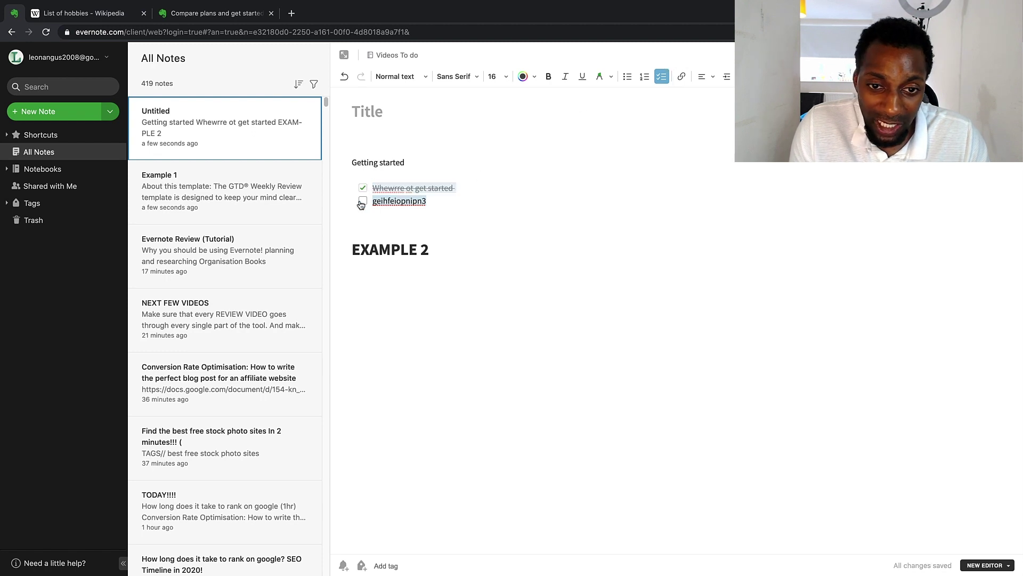
{"action": "key", "text": "ctrl+z"}
Try the Slab Serif font on the two checklist lines and undo the font change
{"action": "left_click", "coordinate": [454, 77]}
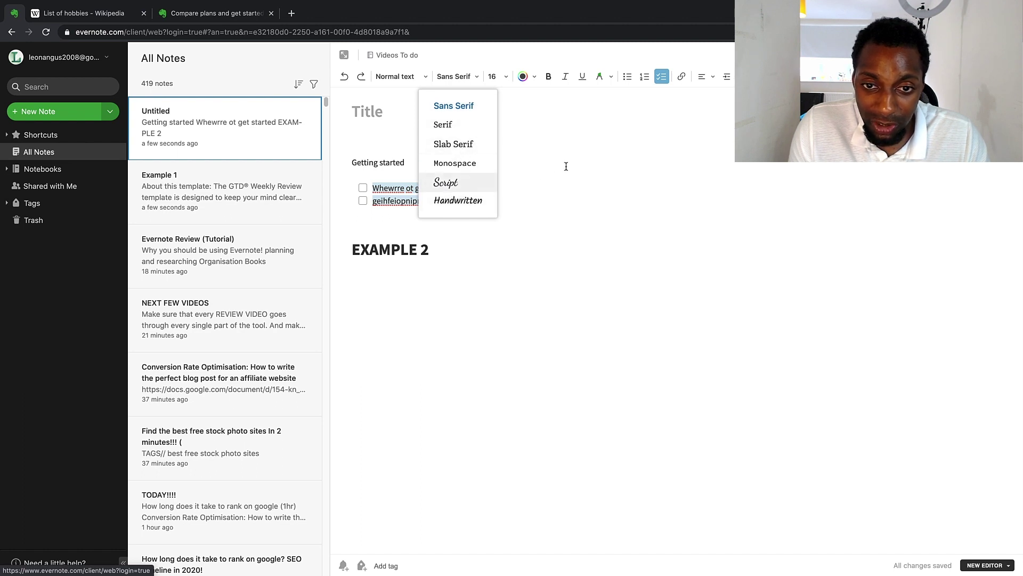
{"action": "left_click", "coordinate": [454, 150]}
{"action": "left_click", "coordinate": [526, 201]}
{"action": "key", "text": "ctrl+z"}
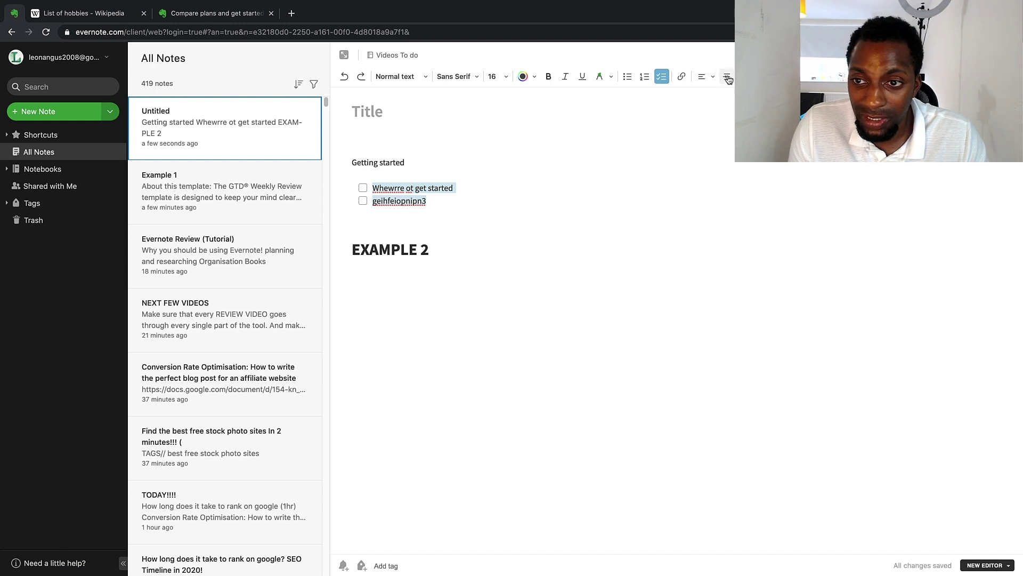
Centre the two checklist lines and set them back to left alignment
{"action": "left_click", "coordinate": [712, 81]}
{"action": "left_click", "coordinate": [712, 149]}
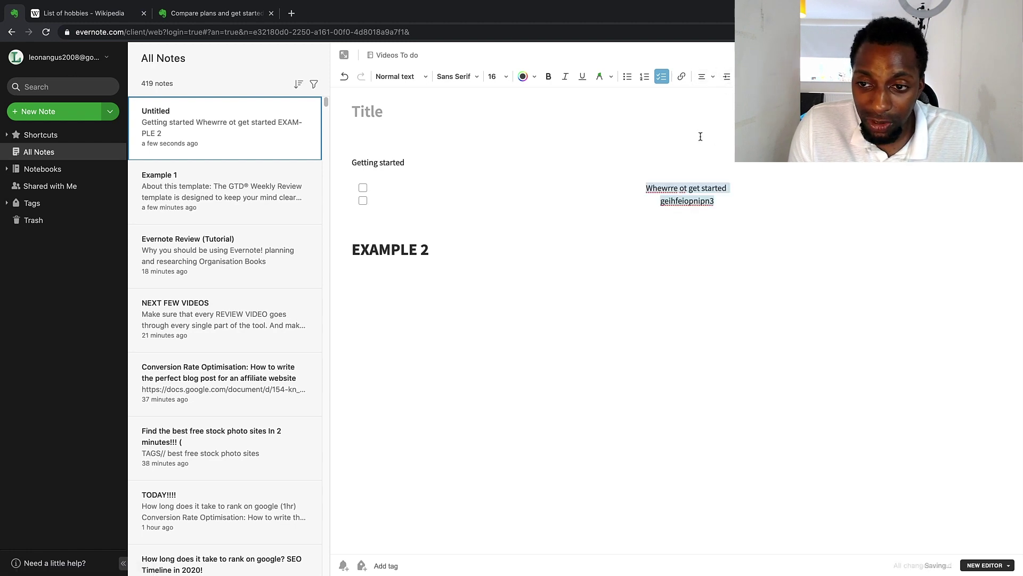
{"action": "left_click", "coordinate": [708, 81]}
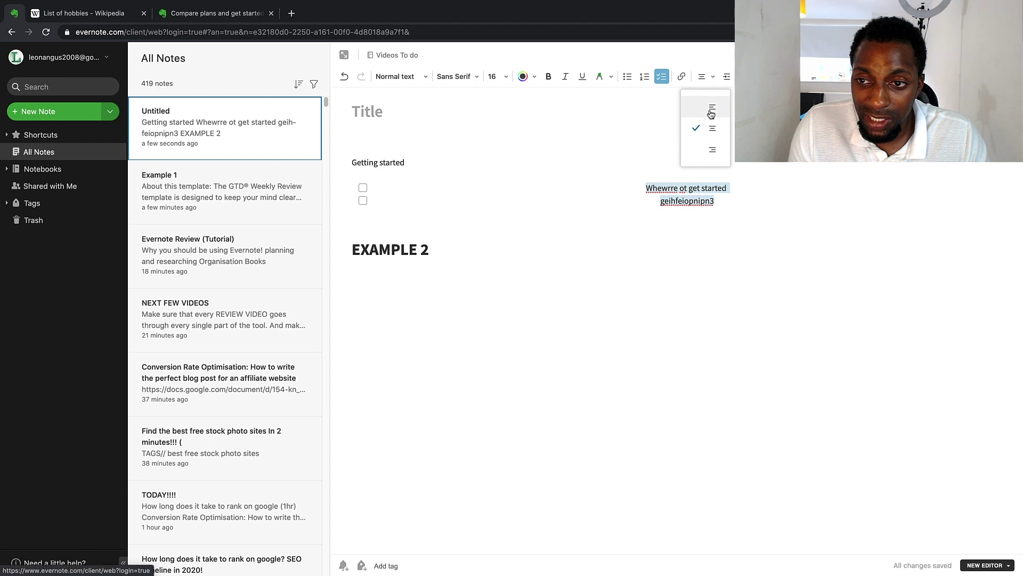
{"action": "left_click", "coordinate": [712, 109]}
Undo the alignment and list formatting of the two lines until they are plain text
{"action": "key", "text": "ctrl+z"}
{"action": "key", "text": "ctrl+z"}
{"action": "key", "text": "ctrl+z"}
{"action": "key", "text": "ctrl+z"}
{"action": "key", "text": "ctrl+z"}
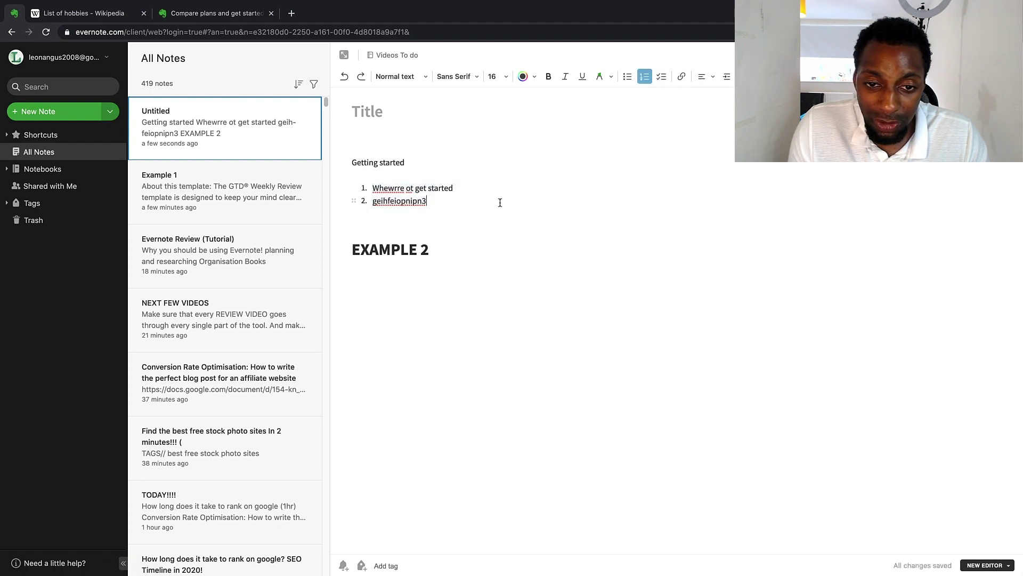
Append "here - link" to the end of the "Whewrre ot get started" line
{"action": "left_click", "coordinate": [448, 197]}
{"action": "left_click_drag", "start_coordinate": [384, 189], "coordinate": [457, 190]}
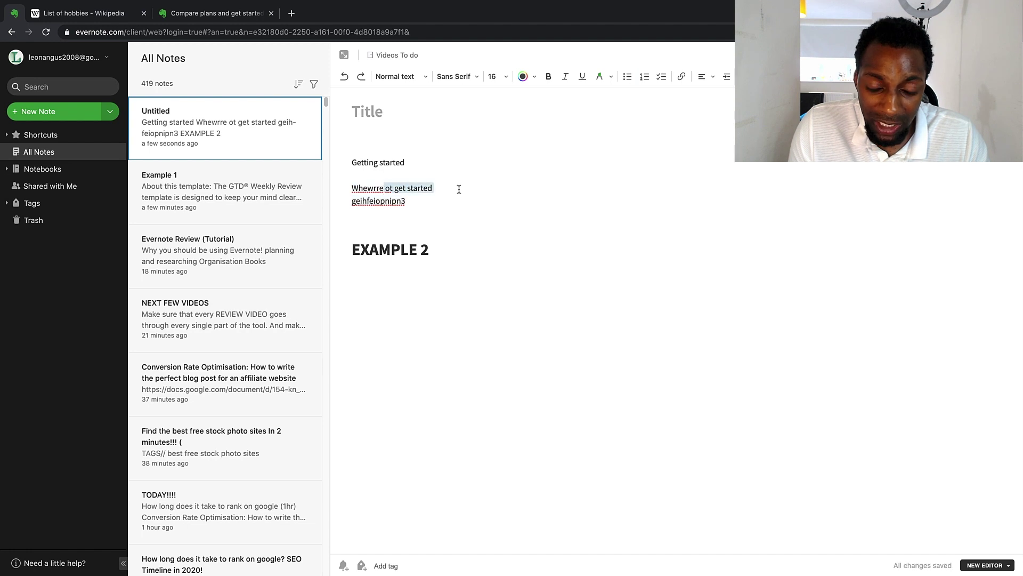
{"action": "left_click", "coordinate": [431, 200]}
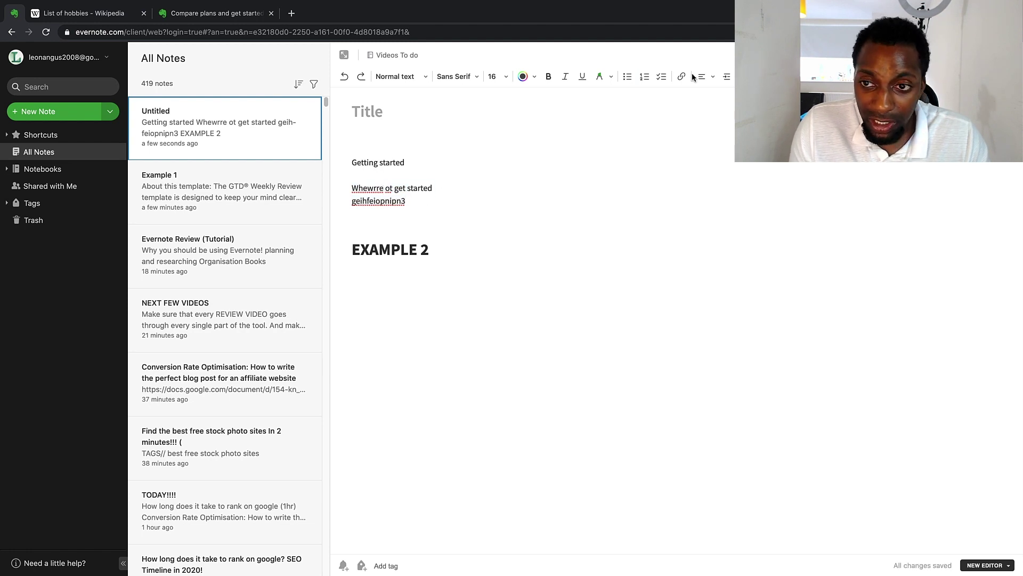
{"action": "left_click", "coordinate": [431, 188]}
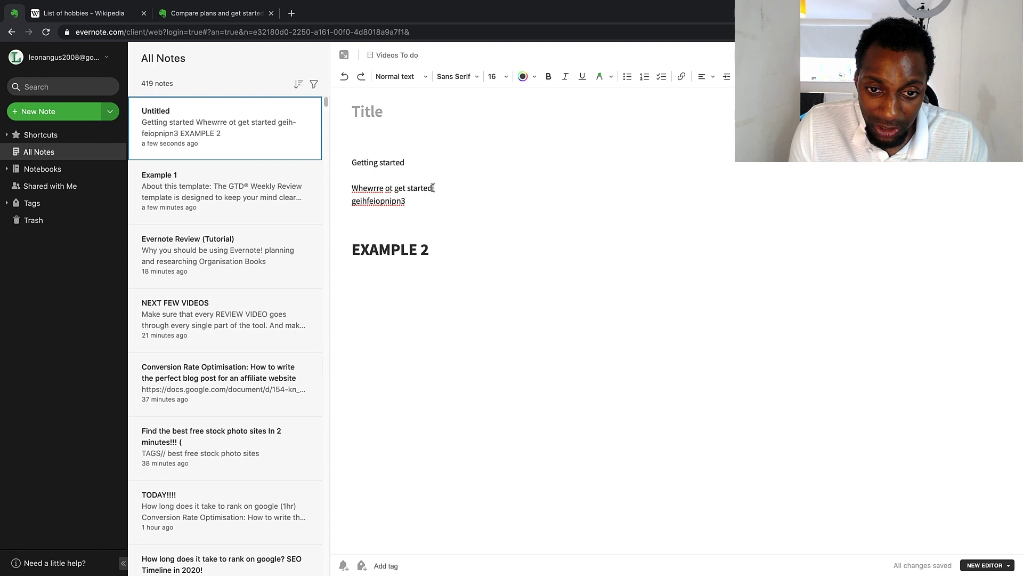
{"action": "type", "text": "here"}
{"action": "double_click", "coordinate": [447, 187]}
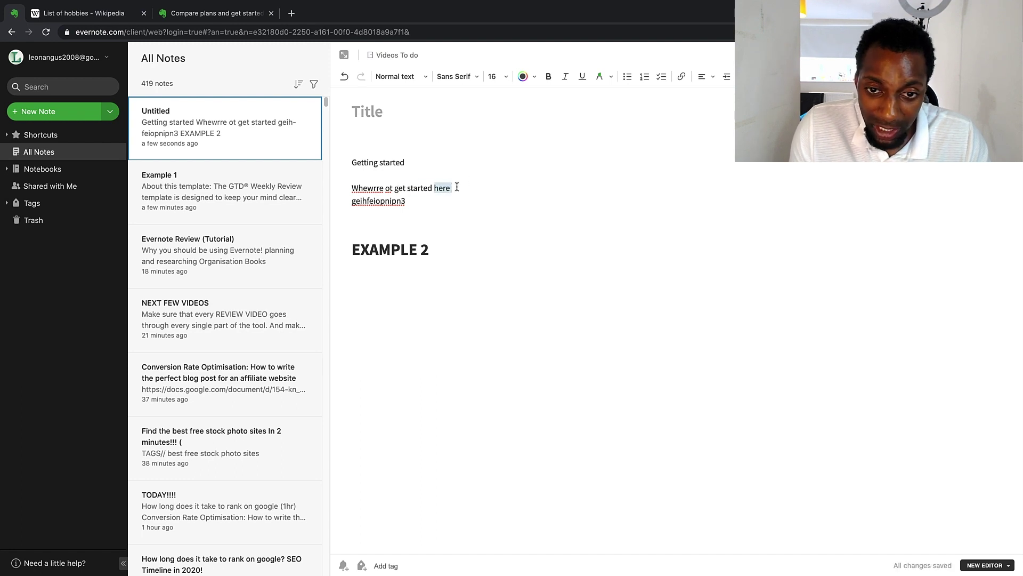
{"action": "left_click", "coordinate": [458, 187]}
{"action": "type", "text": "- link"}
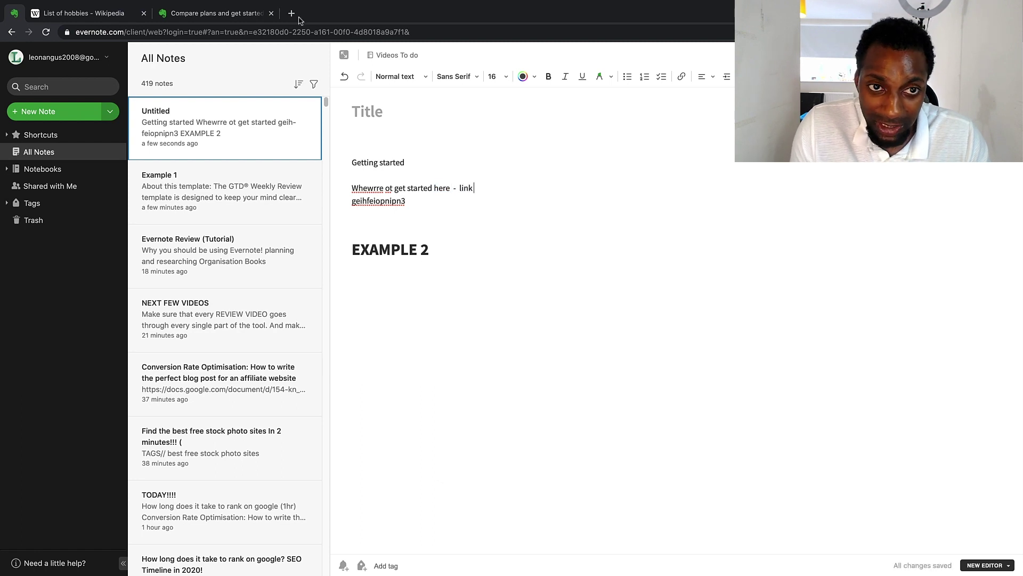
{"action": "left_click", "coordinate": [292, 12]}
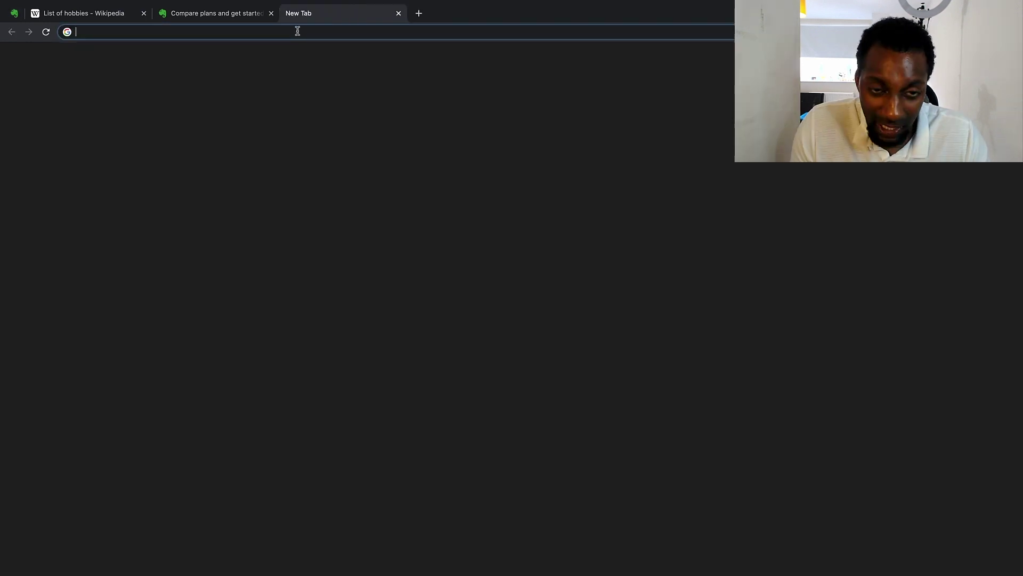
{"action": "type", "text": "youtube.com"}
{"action": "key", "text": "Return"}
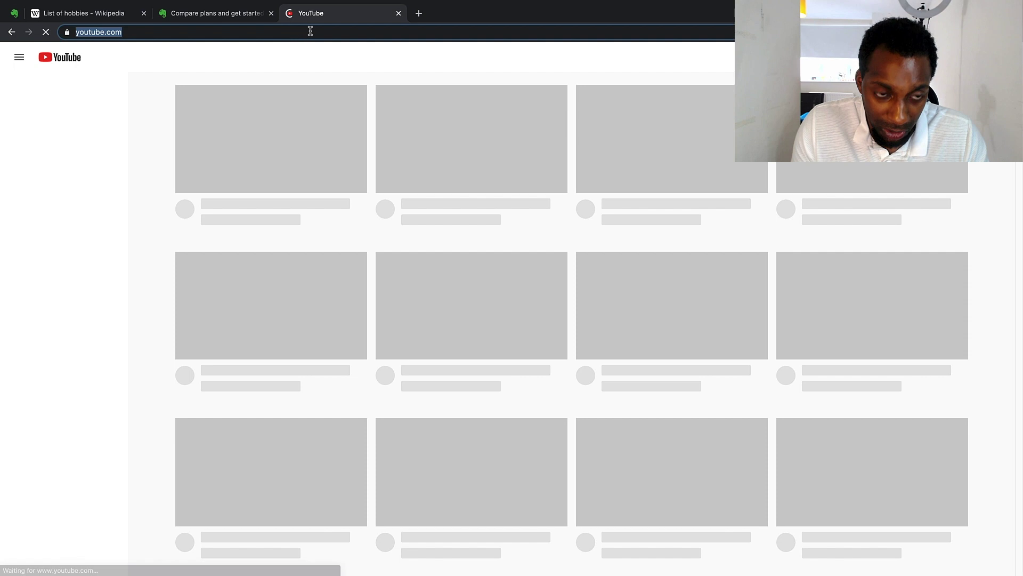
{"action": "left_click", "coordinate": [398, 13]}
{"action": "type", "text": "https://www.youtube.com/"}
{"action": "left_click", "coordinate": [651, 273]}
Test the note's YouTube link, close the opened page, and undo the linking of the word "link"
{"action": "left_click", "coordinate": [465, 189]}
{"action": "left_click", "coordinate": [521, 213]}
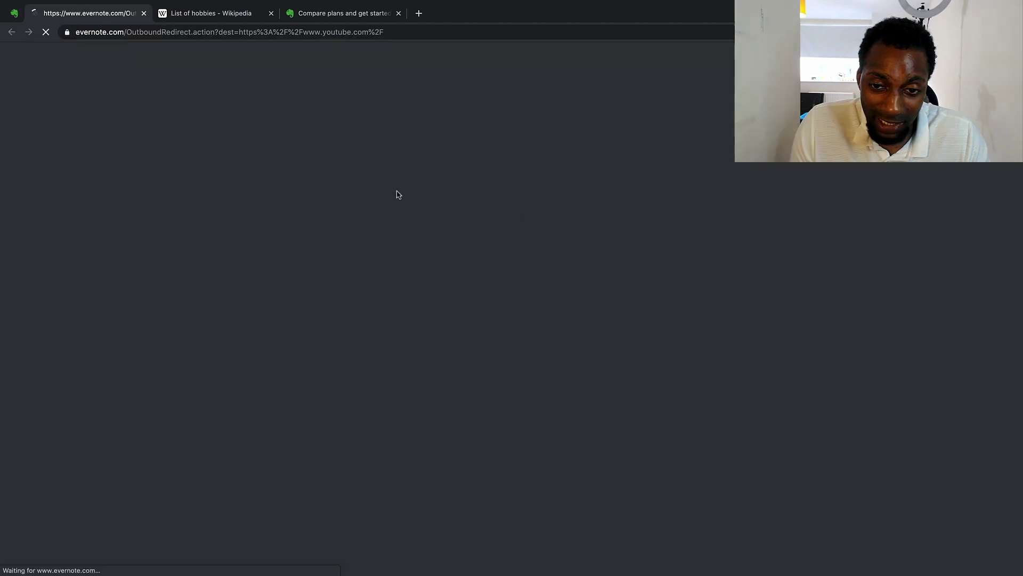
{"action": "left_click", "coordinate": [340, 158]}
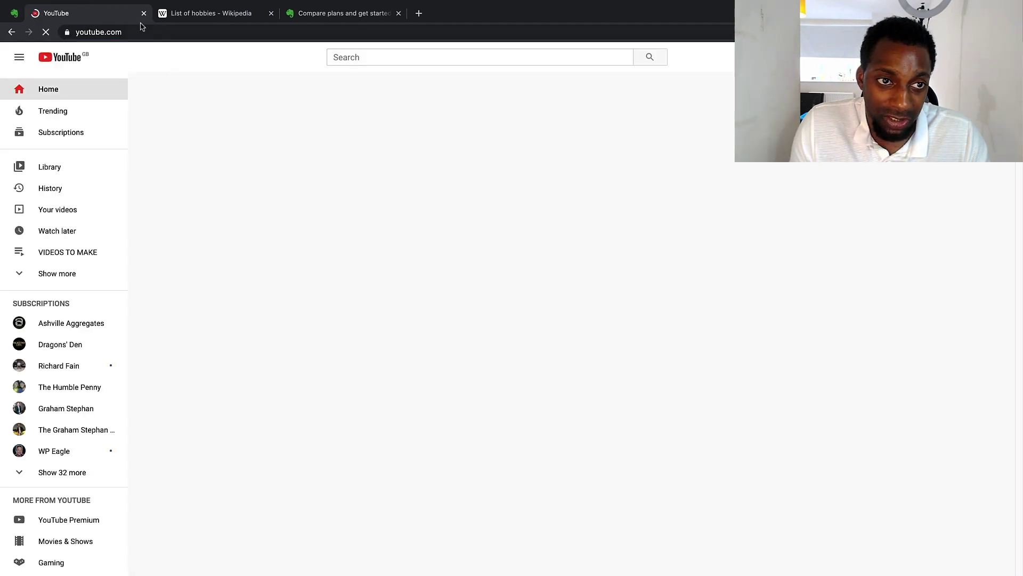
{"action": "left_click", "coordinate": [144, 13]}
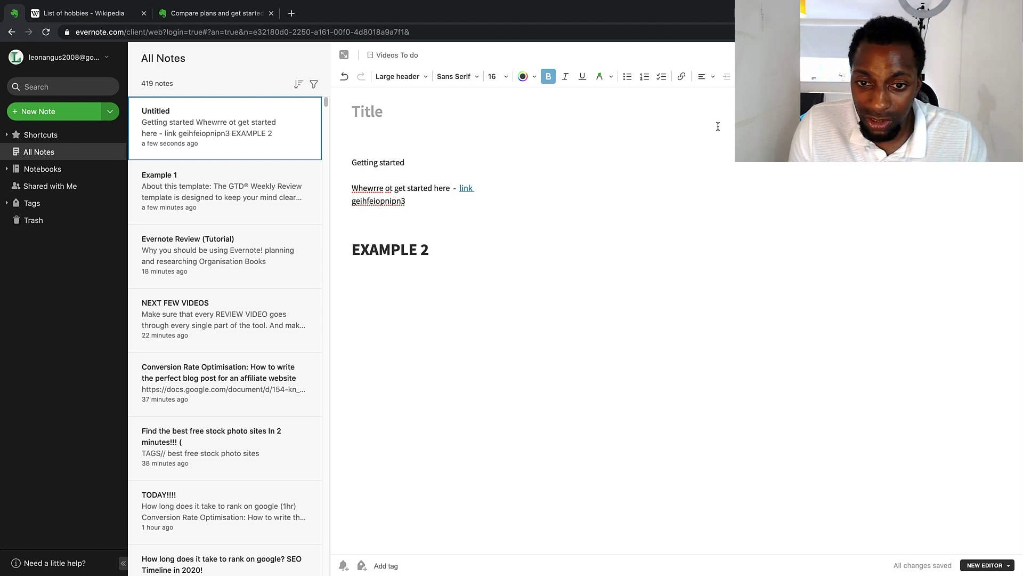
{"action": "key", "text": "ctrl+z"}
{"action": "key", "text": "ctrl+z"}
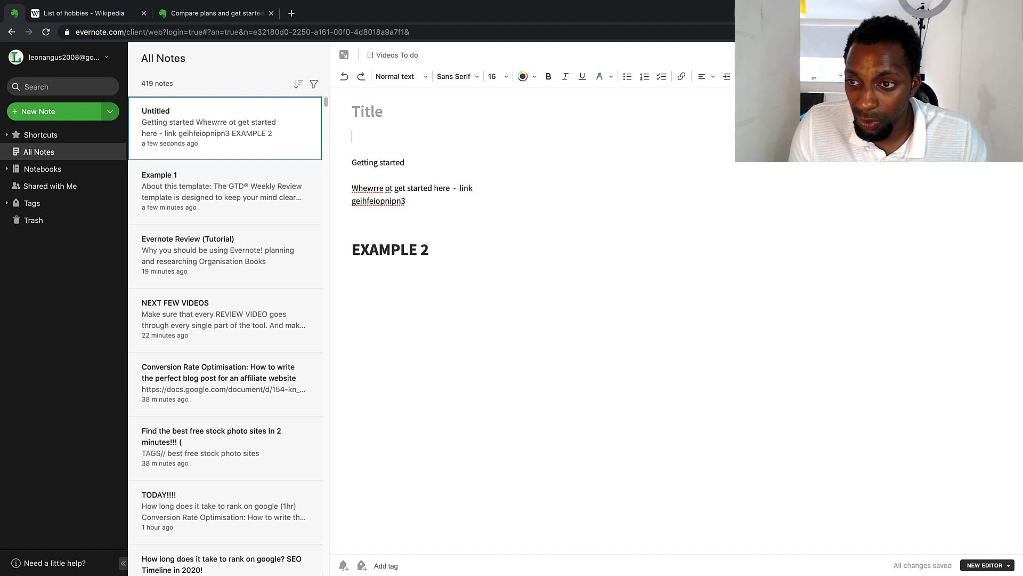
Try turning the "geihfeiopnipn3" line into a code block and undo it
{"action": "left_click_drag", "start_coordinate": [343, 199], "coordinate": [424, 203]}
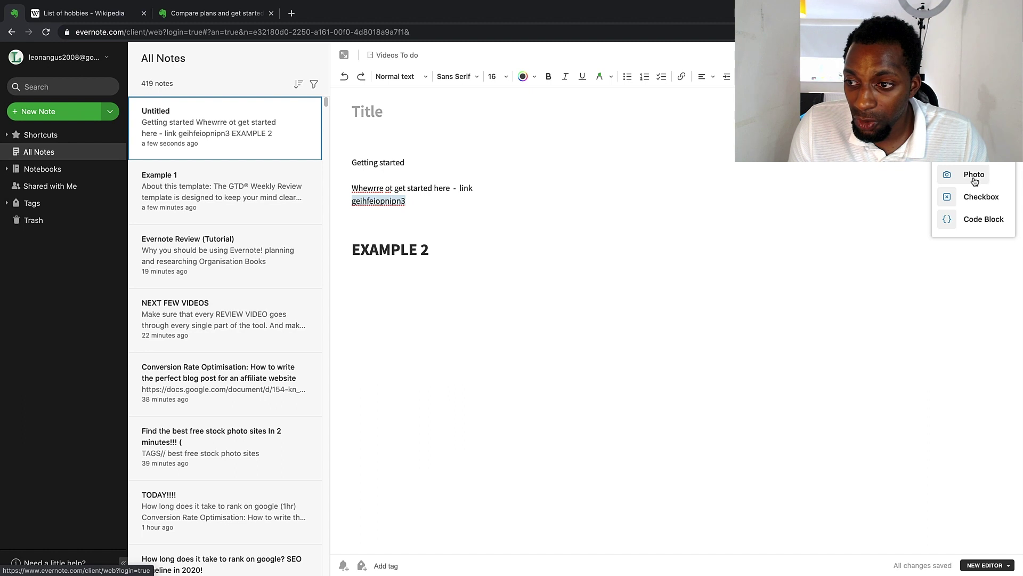
{"action": "left_click", "coordinate": [966, 223]}
{"action": "left_click", "coordinate": [511, 258]}
{"action": "key", "text": "ctrl+z"}
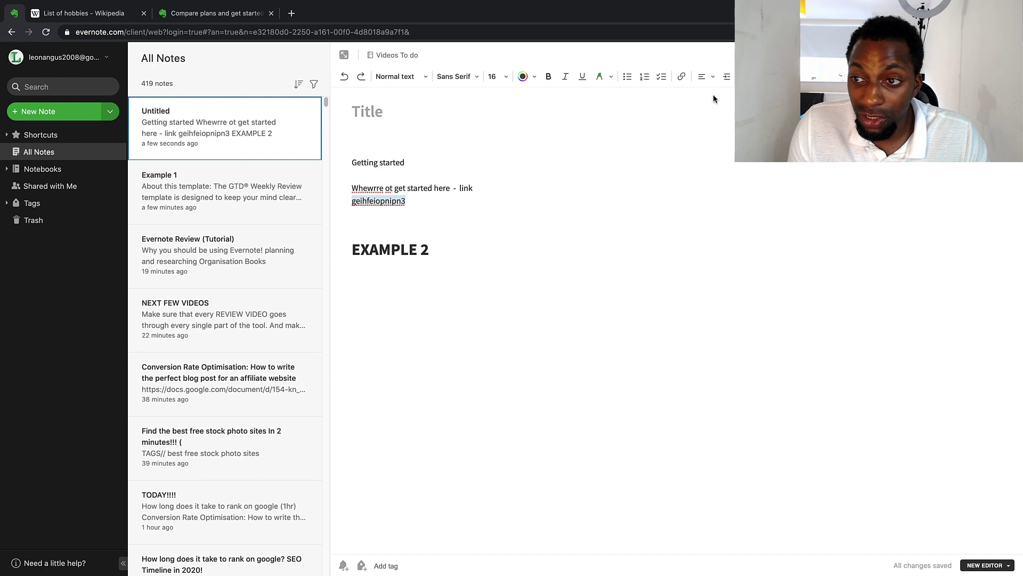
{"action": "left_click", "coordinate": [664, 150]}
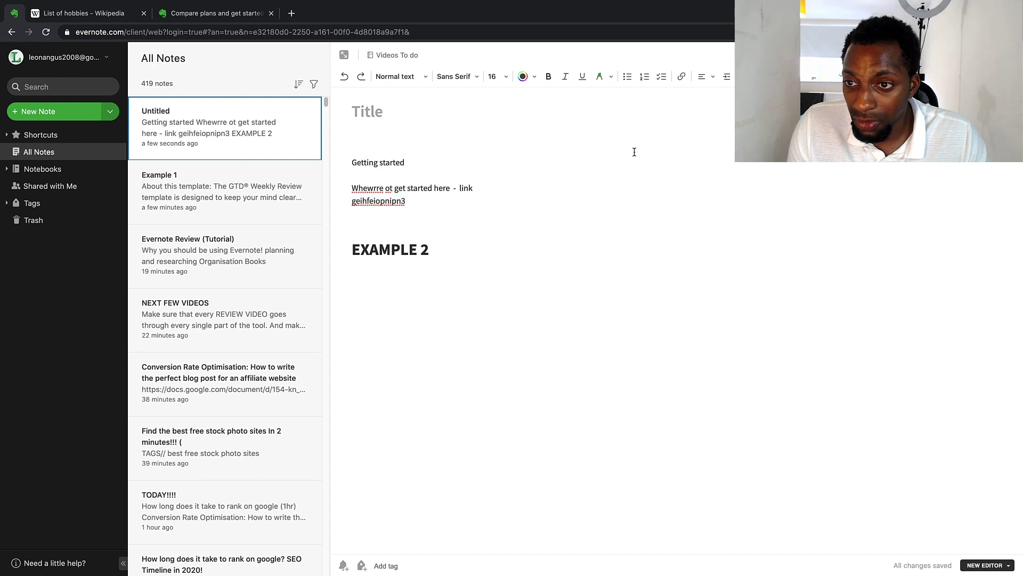
Try striking through the word "geihfeiopnipn3" and undo the strikethrough
{"action": "double_click", "coordinate": [422, 199]}
{"action": "key", "text": "super+shift+t"}
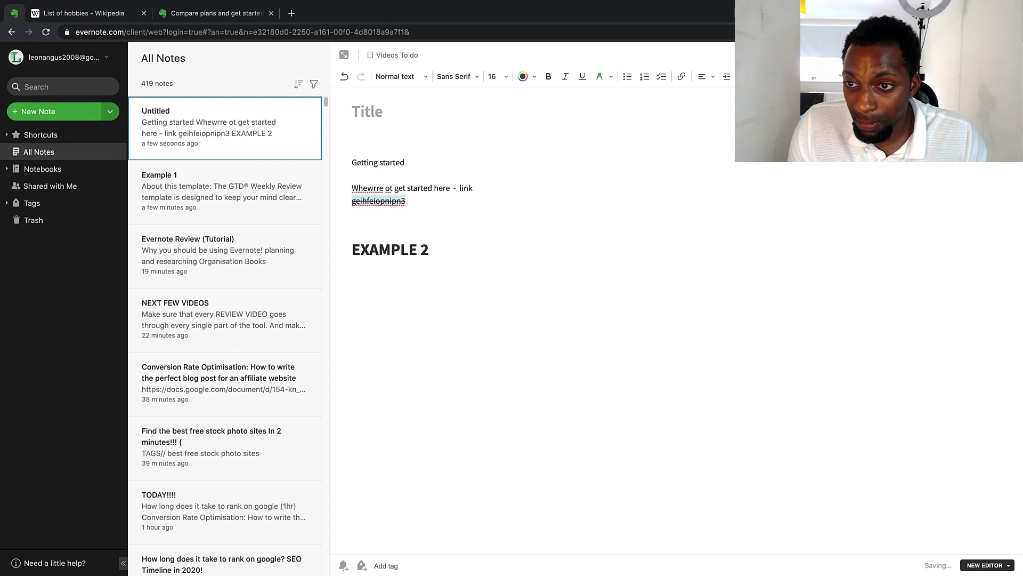
{"action": "left_click", "coordinate": [425, 203]}
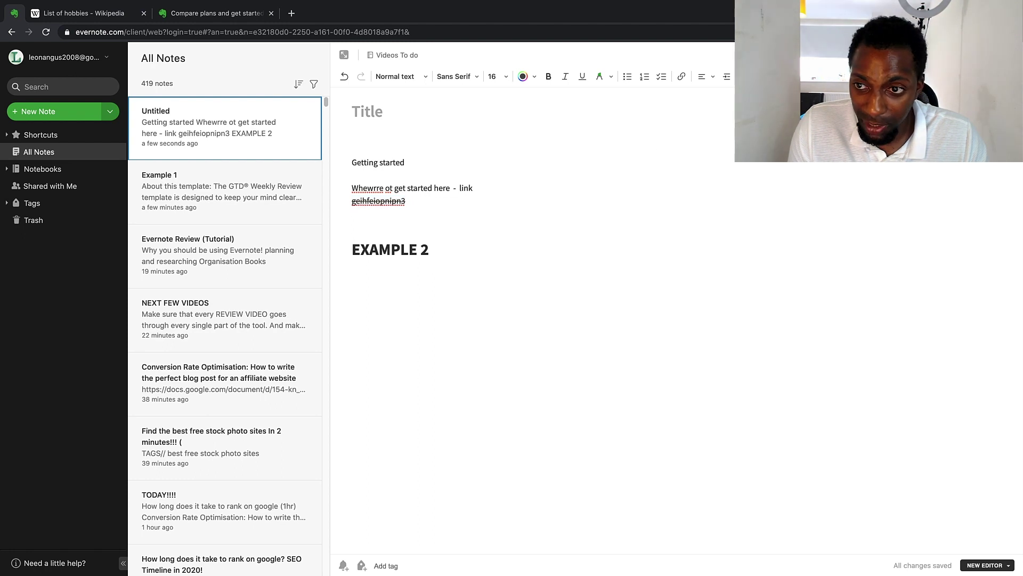
{"action": "key", "text": "super+z"}
{"action": "left_click", "coordinate": [602, 201]}
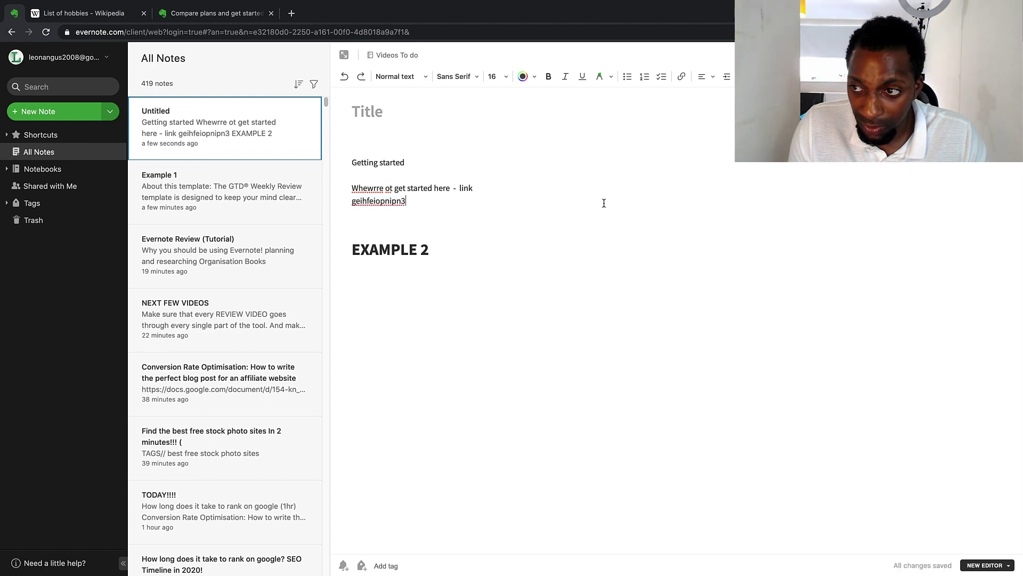
Show the list of all notebooks and collapse the YOUTUBE stack
{"action": "left_click", "coordinate": [72, 168]}
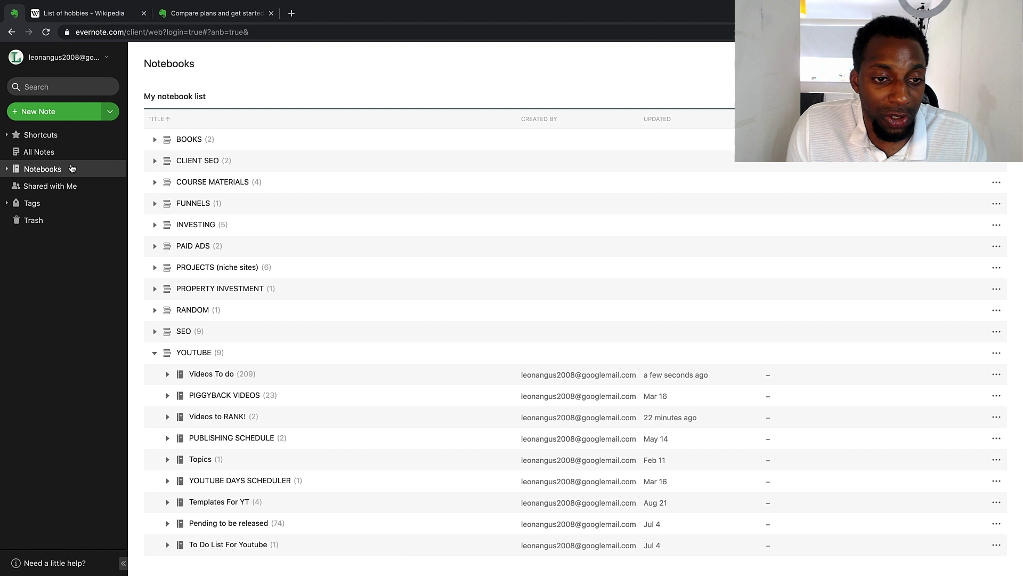
{"action": "left_click", "coordinate": [155, 353]}
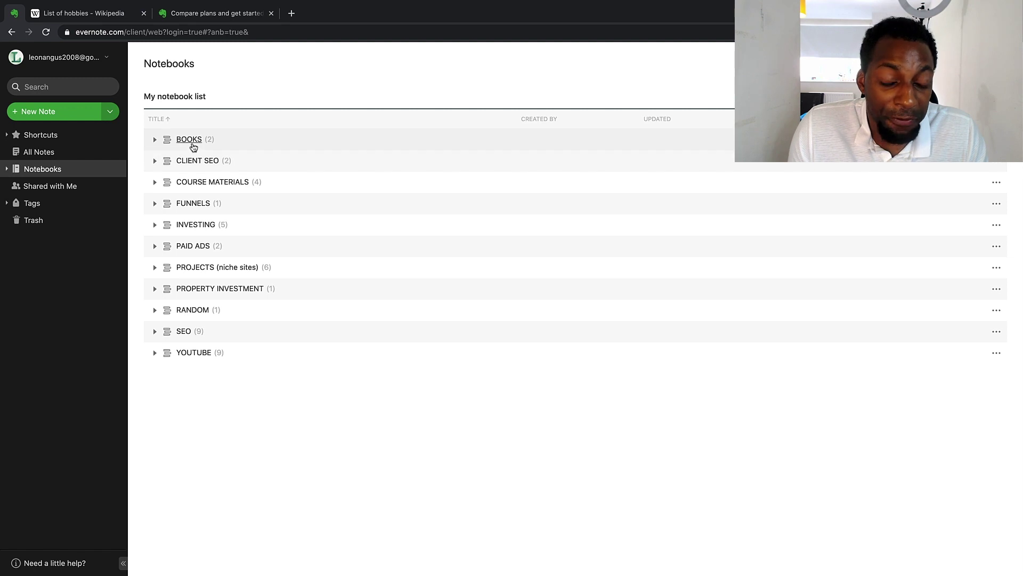
Look inside the BOOKS and CLIENT SEO notebook stacks and collapse each one again
{"action": "left_click", "coordinate": [155, 140]}
{"action": "left_click", "coordinate": [155, 140]}
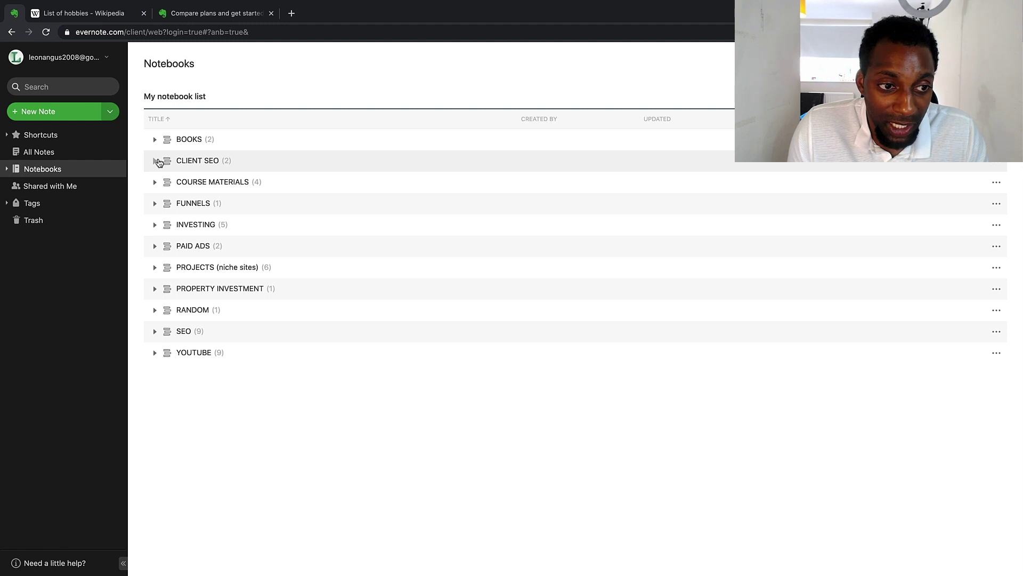
{"action": "left_click", "coordinate": [156, 161]}
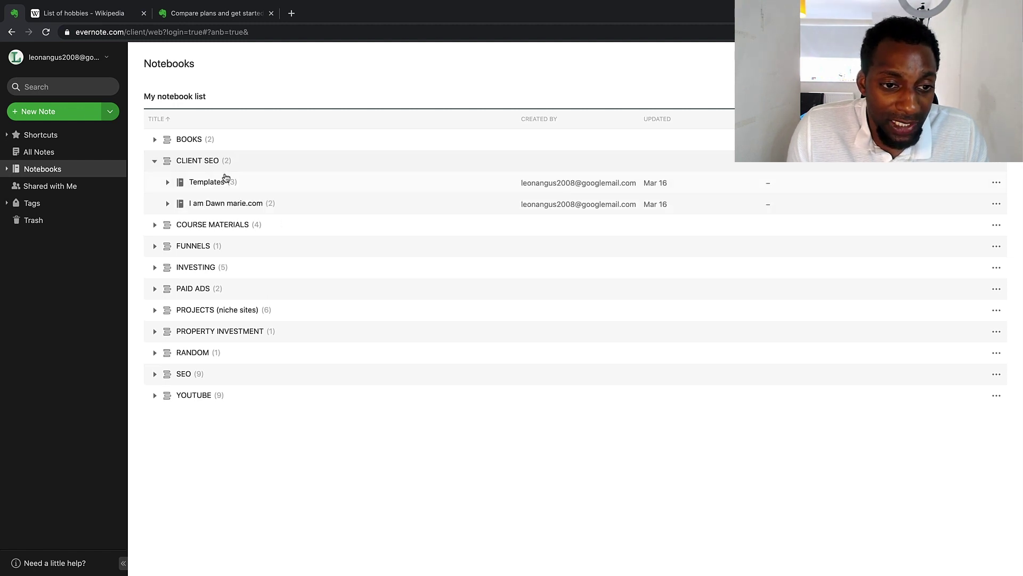
{"action": "left_click", "coordinate": [155, 161]}
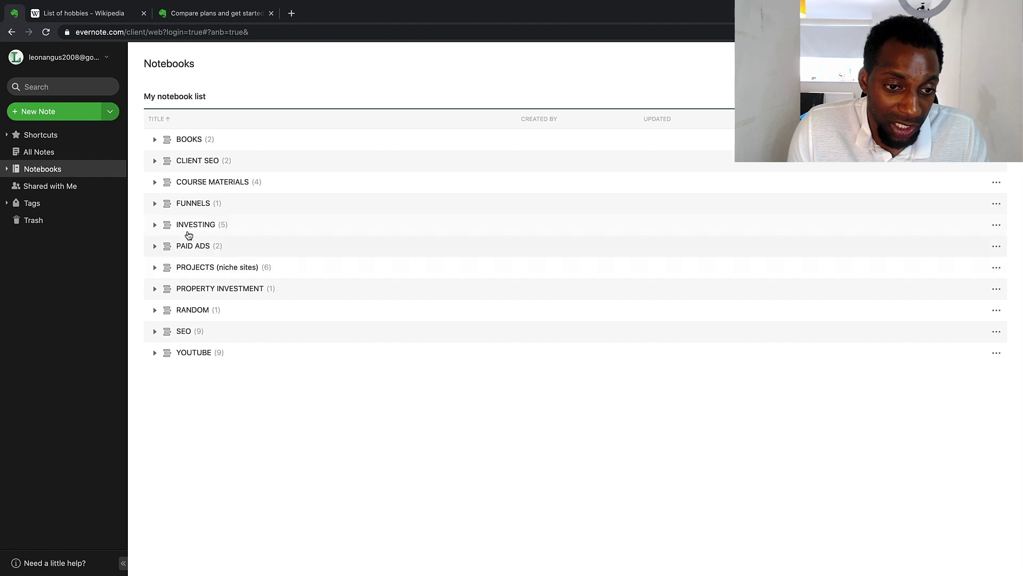
Look inside the INVESTING, COURSE MATERIALS, CLIENT SEO and BOOKS stacks in turn, collapsing each again
{"action": "left_click", "coordinate": [155, 225]}
{"action": "left_click", "coordinate": [159, 225]}
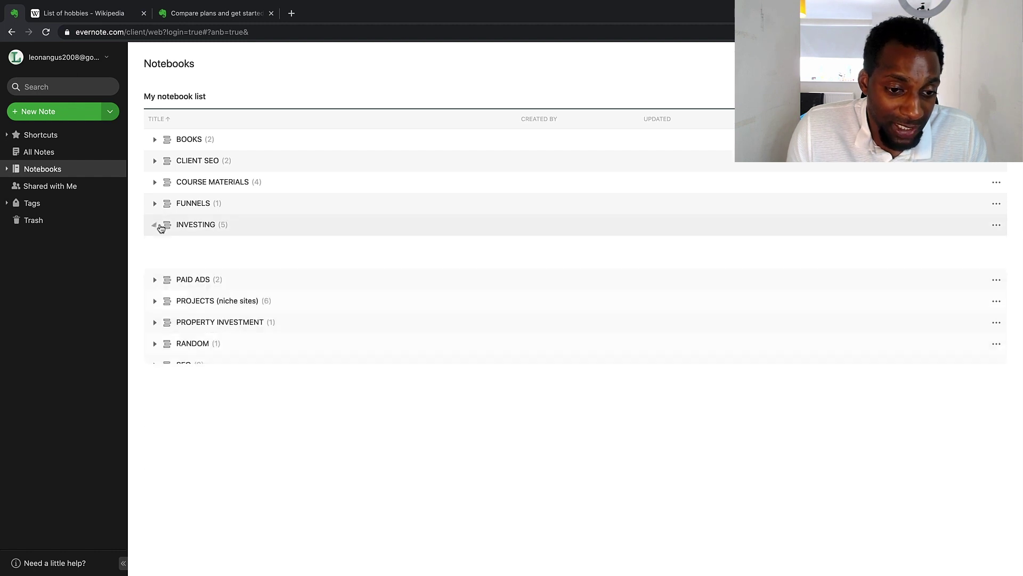
{"action": "left_click", "coordinate": [156, 183]}
{"action": "left_click", "coordinate": [157, 183]}
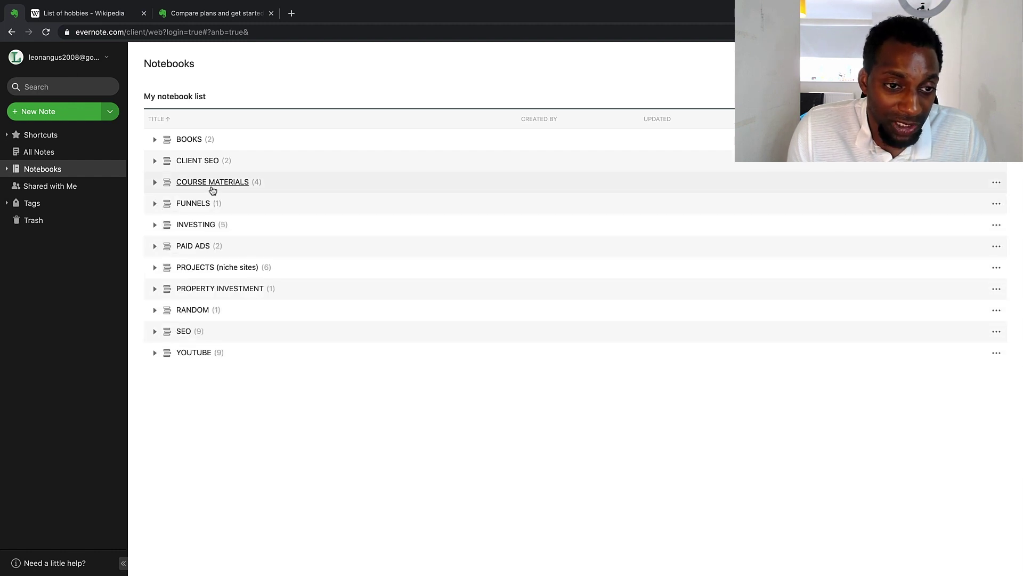
{"action": "left_click", "coordinate": [155, 161]}
{"action": "left_click", "coordinate": [155, 161]}
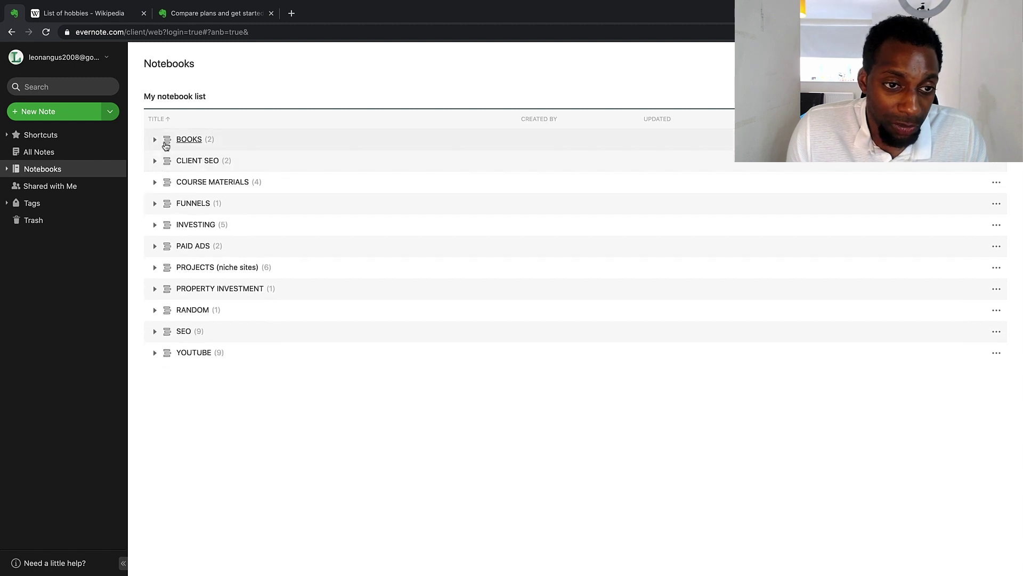
{"action": "left_click", "coordinate": [156, 140]}
{"action": "left_click", "coordinate": [155, 140]}
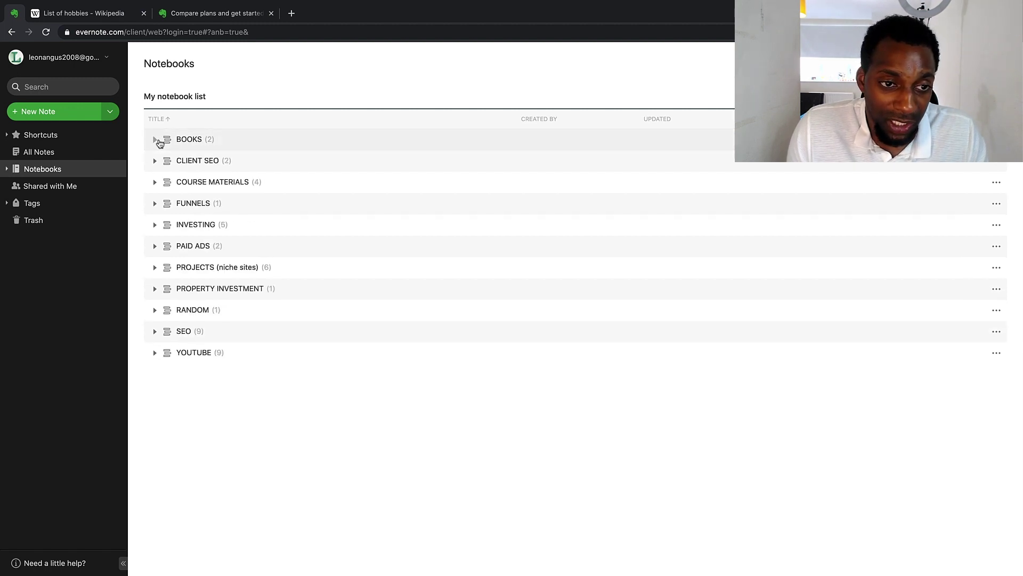
Open the FRONTEND FUNNELS note in the DOTCOM SECRETS notebook of the BOOKS stack
{"action": "left_click", "coordinate": [156, 140]}
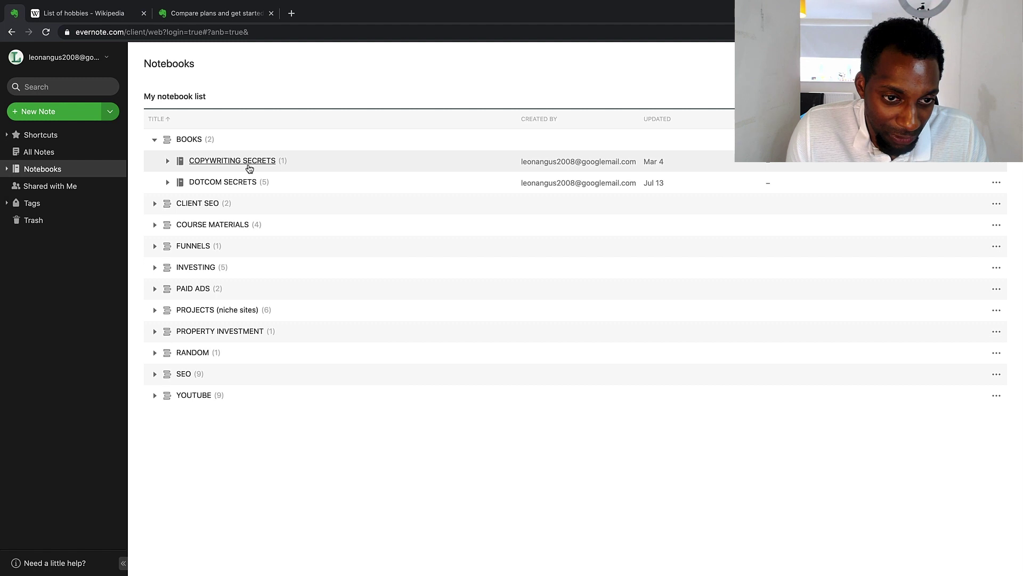
{"action": "left_click", "coordinate": [226, 182]}
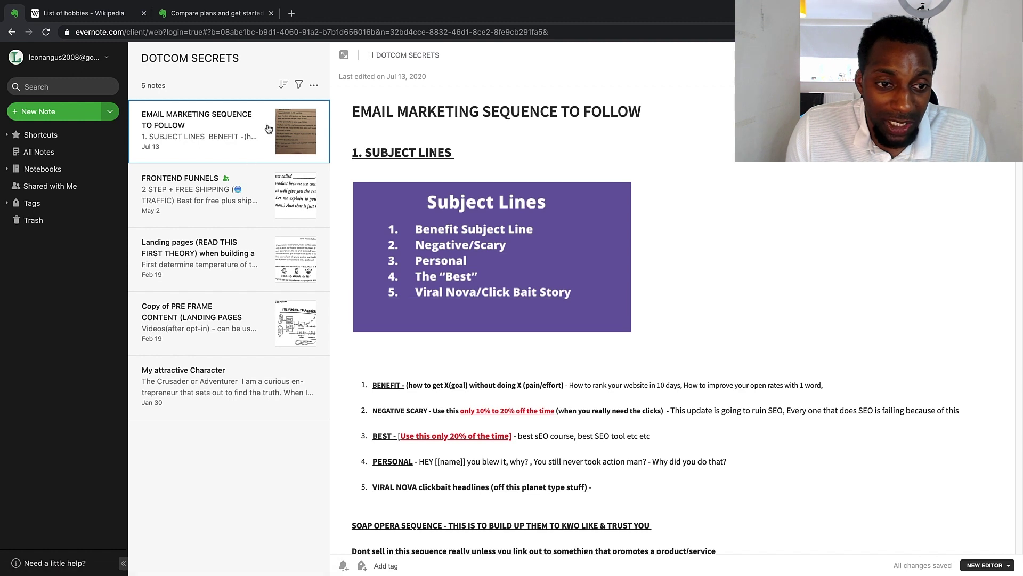
{"action": "left_click", "coordinate": [233, 184]}
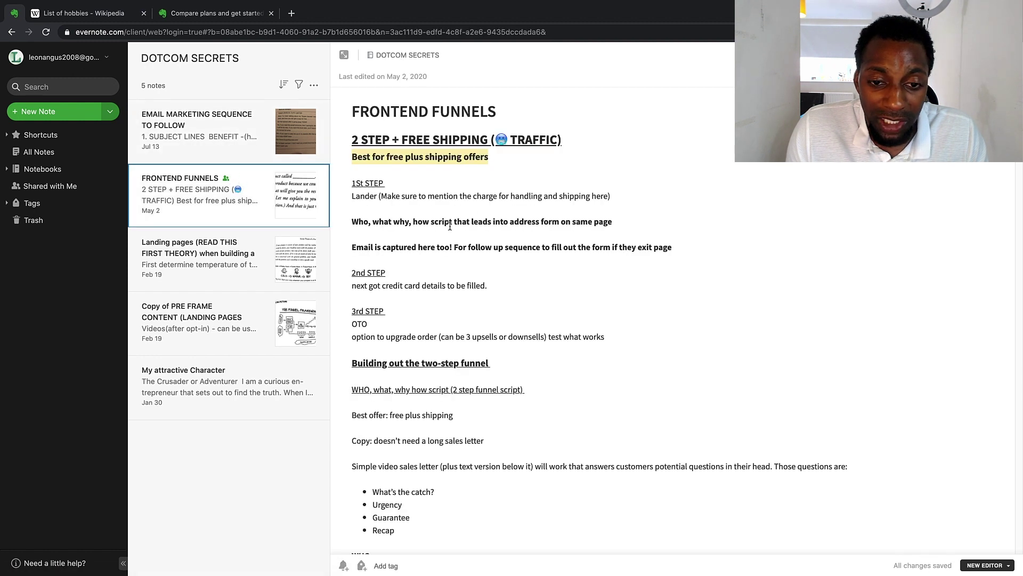
Examine the SCARCITY section of the FRONTEND FUNNELS note, including its text and the inserted fill-in-the-blank script image
{"action": "scroll", "coordinate": [544, 368], "scroll_direction": "down", "scroll_amount": 20}
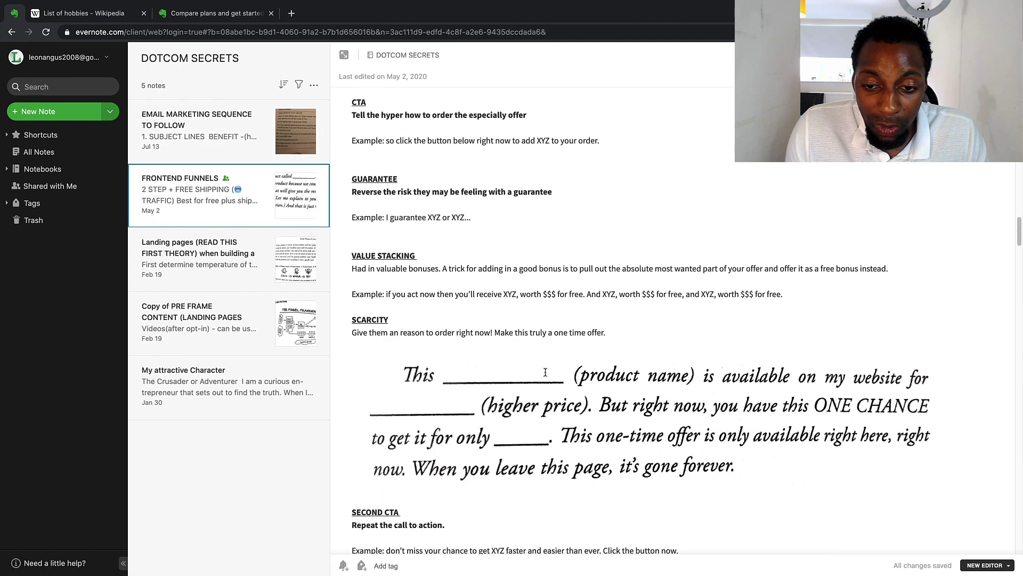
{"action": "scroll", "coordinate": [545, 372], "scroll_direction": "down", "scroll_amount": 2}
{"action": "left_click", "coordinate": [546, 373]}
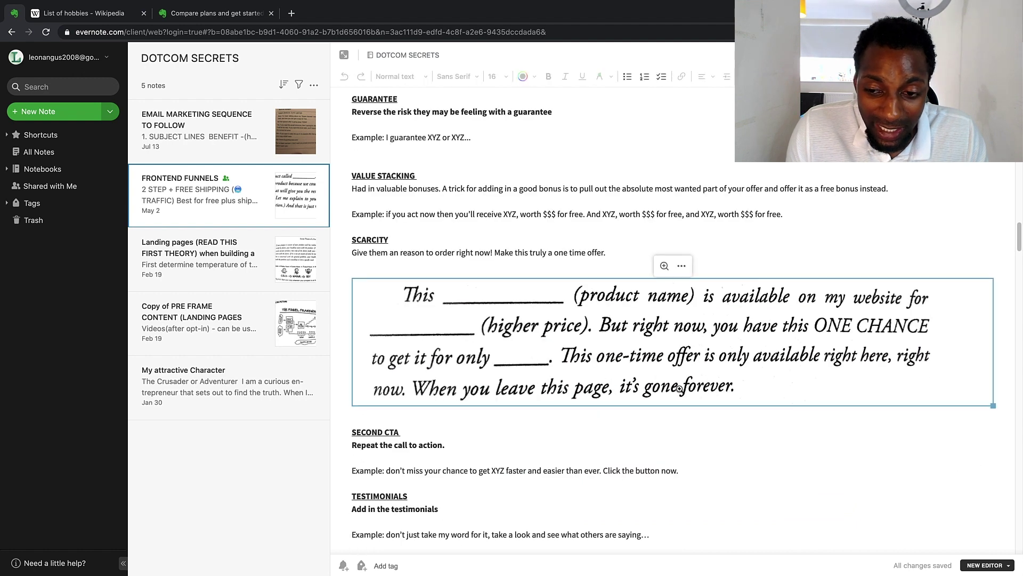
{"action": "left_click", "coordinate": [716, 425]}
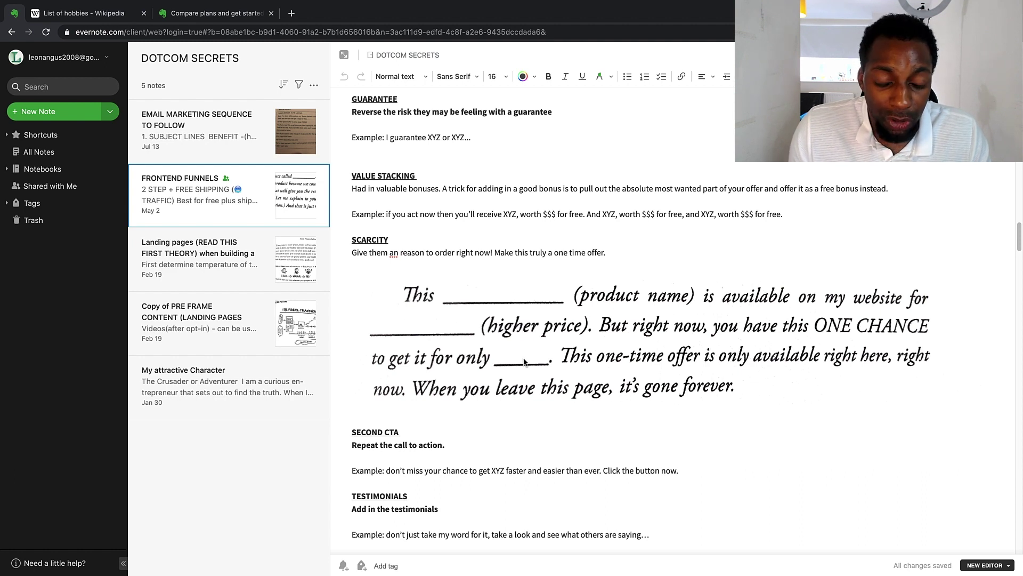
{"action": "left_click", "coordinate": [468, 312]}
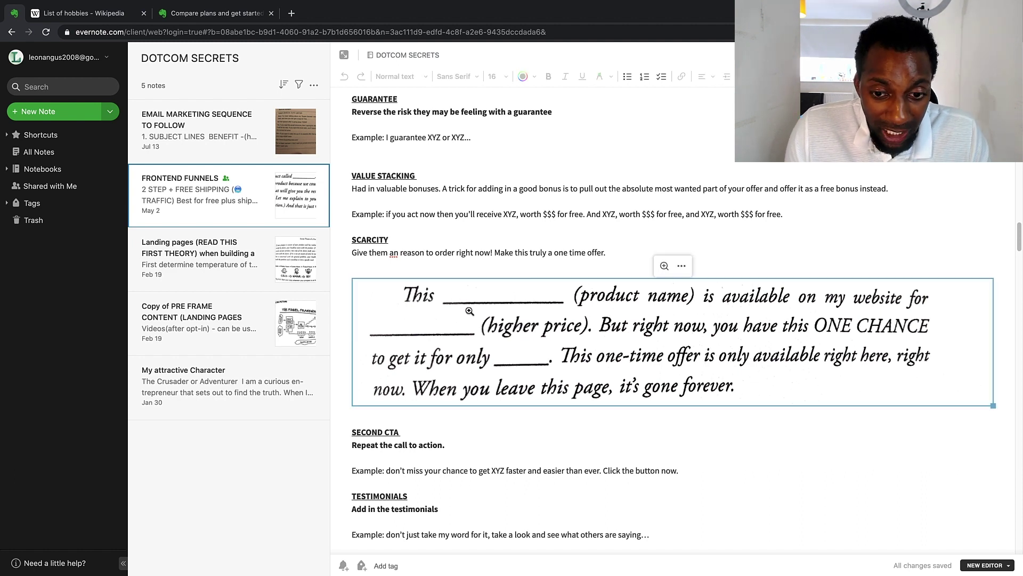
{"action": "left_click_drag", "start_coordinate": [618, 253], "coordinate": [368, 252]}
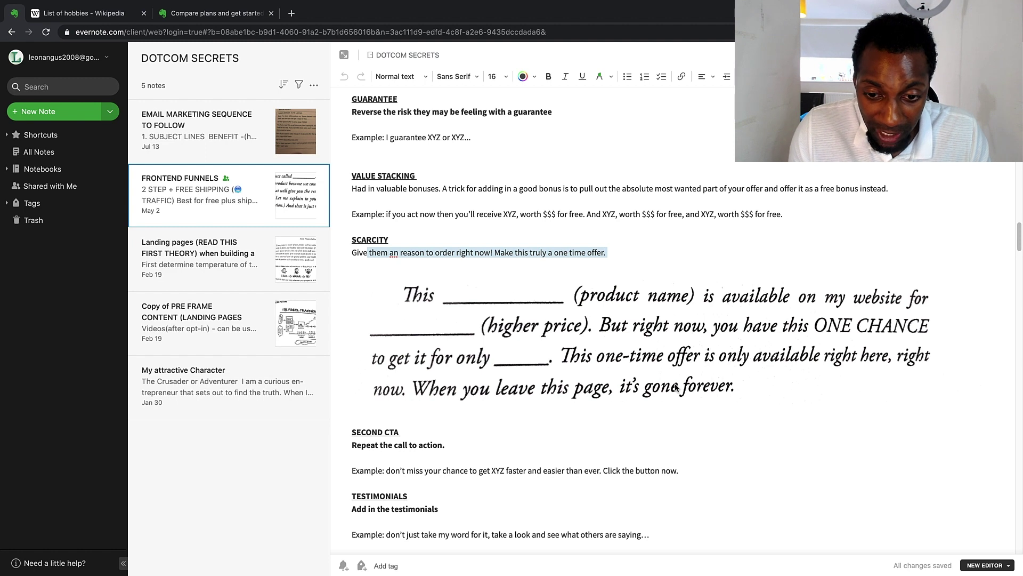
{"action": "left_click", "coordinate": [416, 292]}
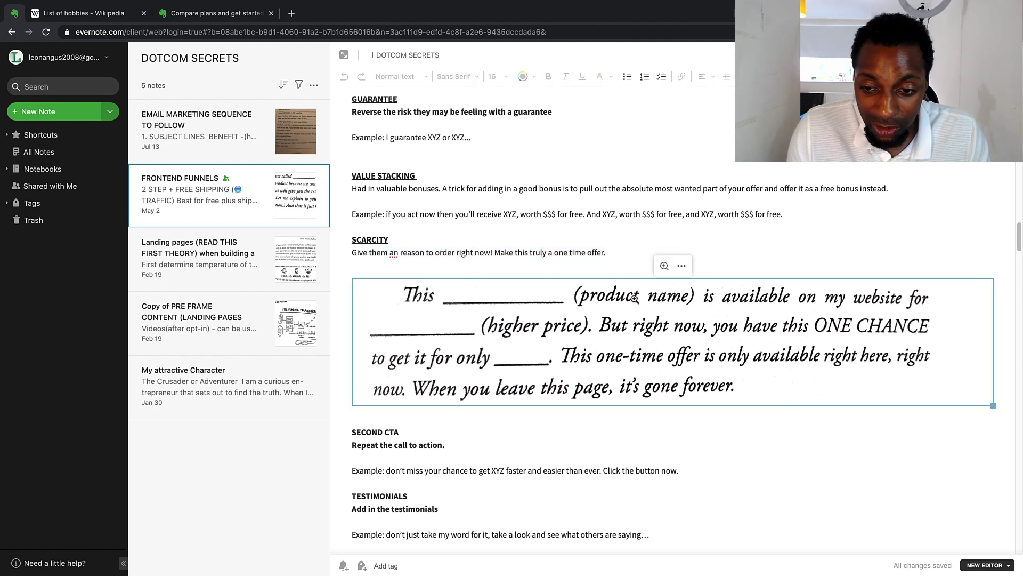
{"action": "left_click", "coordinate": [747, 429]}
{"action": "left_click", "coordinate": [539, 341]}
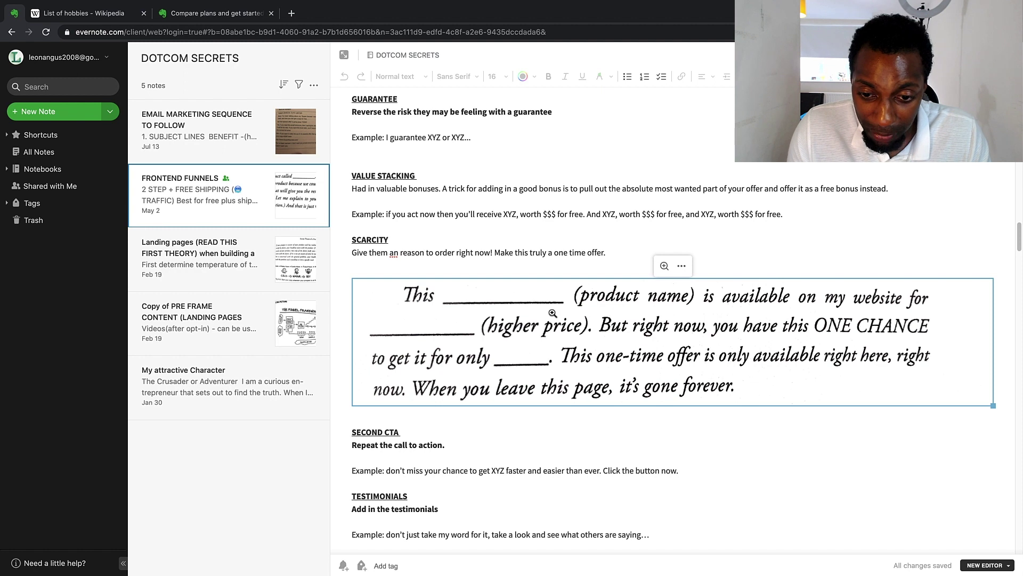
{"action": "left_click", "coordinate": [820, 423]}
Examine the self liquidating offer section, the STORY diagram and the HIGH DRAMA example image
{"action": "scroll", "coordinate": [624, 377], "scroll_direction": "down", "scroll_amount": 15}
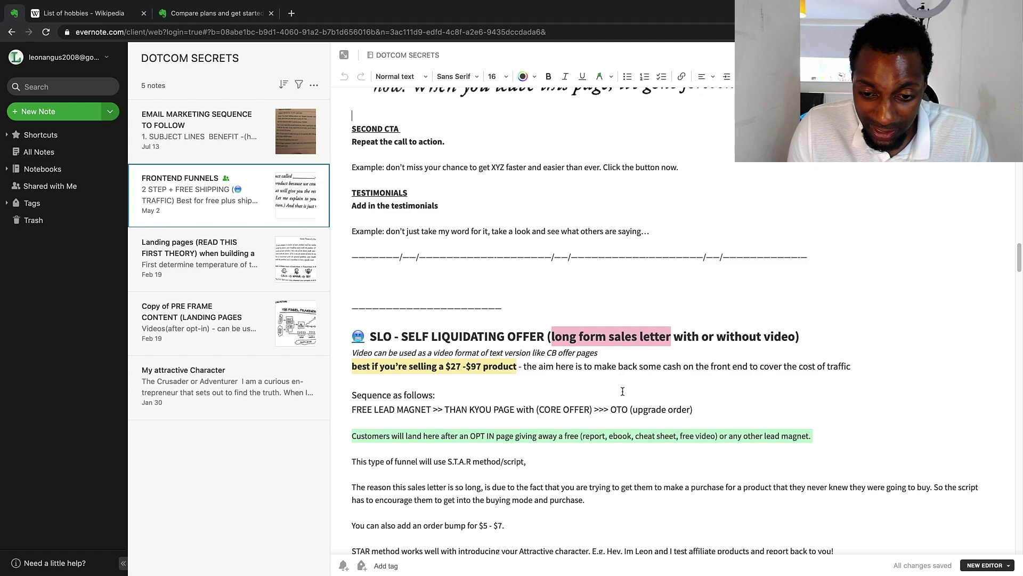
{"action": "scroll", "coordinate": [623, 395], "scroll_direction": "down", "scroll_amount": 2}
{"action": "left_click", "coordinate": [568, 318]}
{"action": "scroll", "coordinate": [571, 373], "scroll_direction": "down", "scroll_amount": 8}
{"action": "scroll", "coordinate": [573, 439], "scroll_direction": "down", "scroll_amount": 9}
{"action": "left_click", "coordinate": [529, 212]}
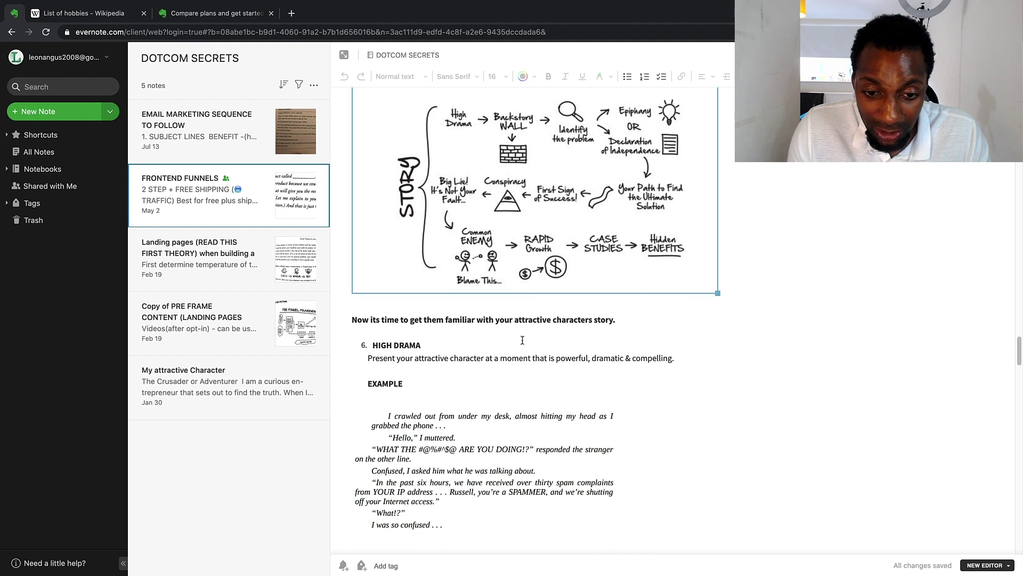
{"action": "scroll", "coordinate": [522, 342], "scroll_direction": "down", "scroll_amount": 3}
{"action": "left_click", "coordinate": [392, 276]}
{"action": "scroll", "coordinate": [470, 304], "scroll_direction": "down", "scroll_amount": 3}
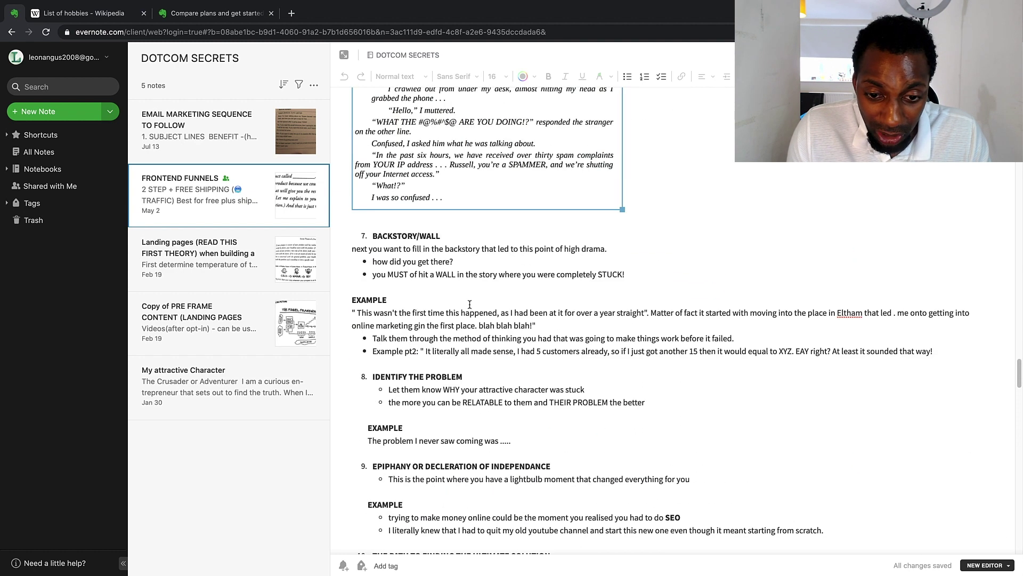
{"action": "scroll", "coordinate": [405, 154], "scroll_direction": "up", "scroll_amount": 3}
{"action": "key", "text": "Down"}
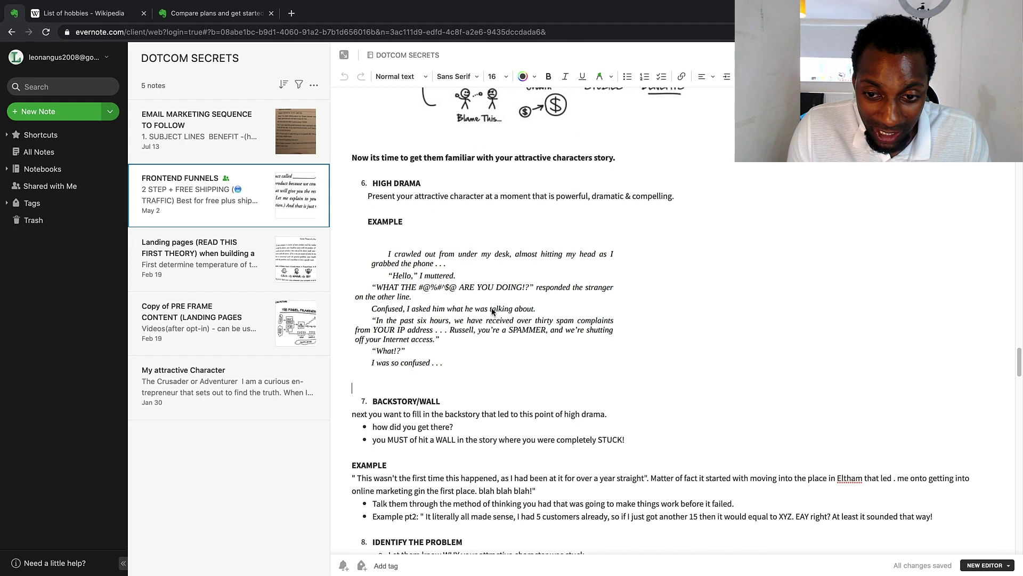
Review the remaining sales letter steps and the SOLUTION diagram, and return to the beginning of the note
{"action": "scroll", "coordinate": [589, 364], "scroll_direction": "down", "scroll_amount": 20}
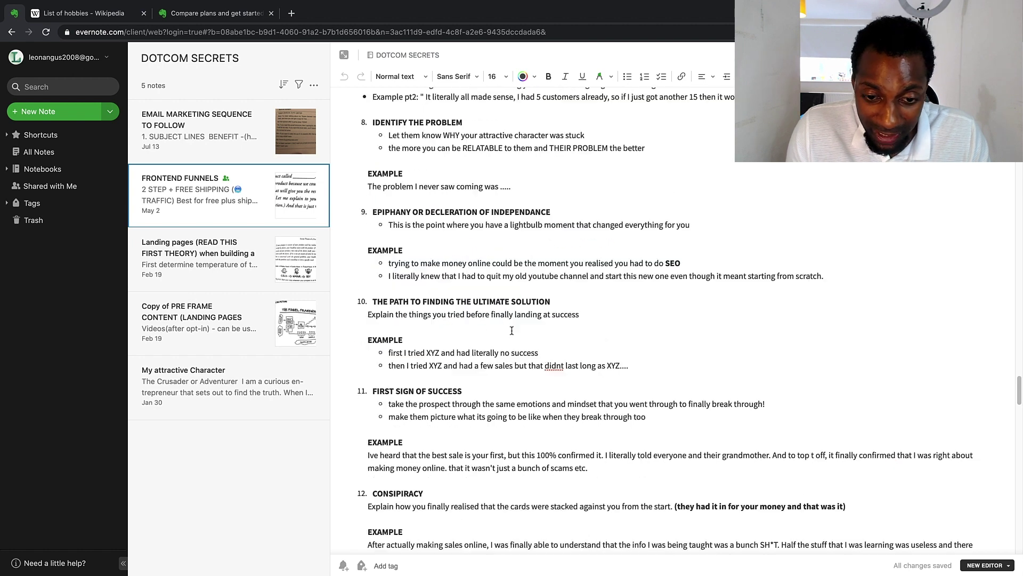
{"action": "left_click", "coordinate": [480, 196]}
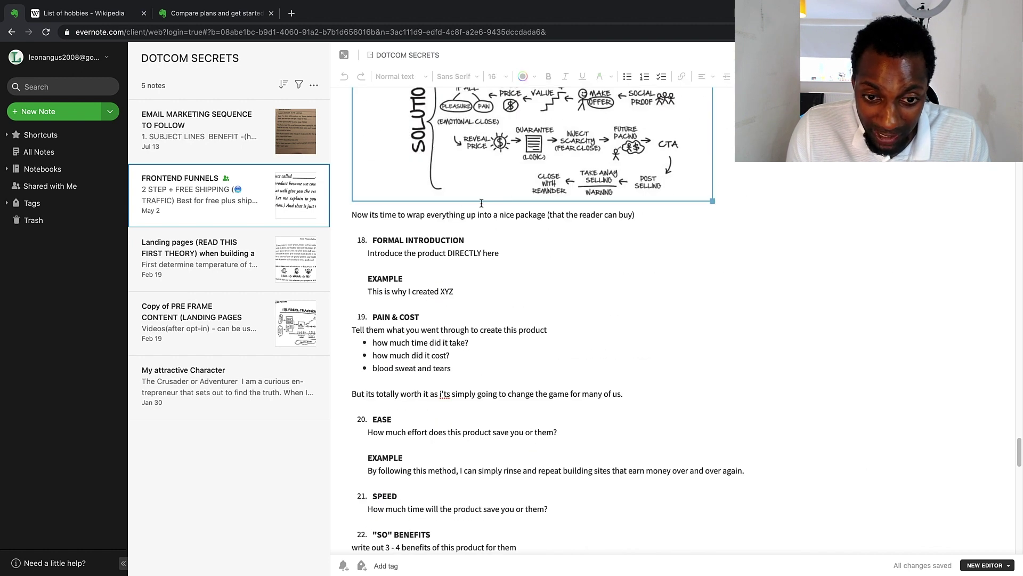
{"action": "scroll", "coordinate": [452, 353], "scroll_direction": "down", "scroll_amount": 20}
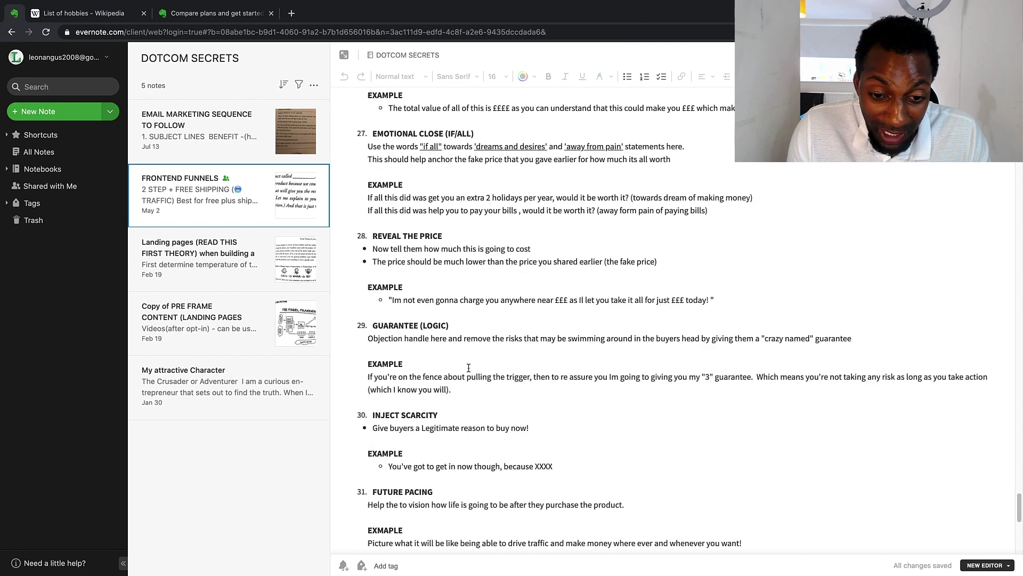
{"action": "scroll", "coordinate": [564, 400], "scroll_direction": "up", "scroll_amount": 20}
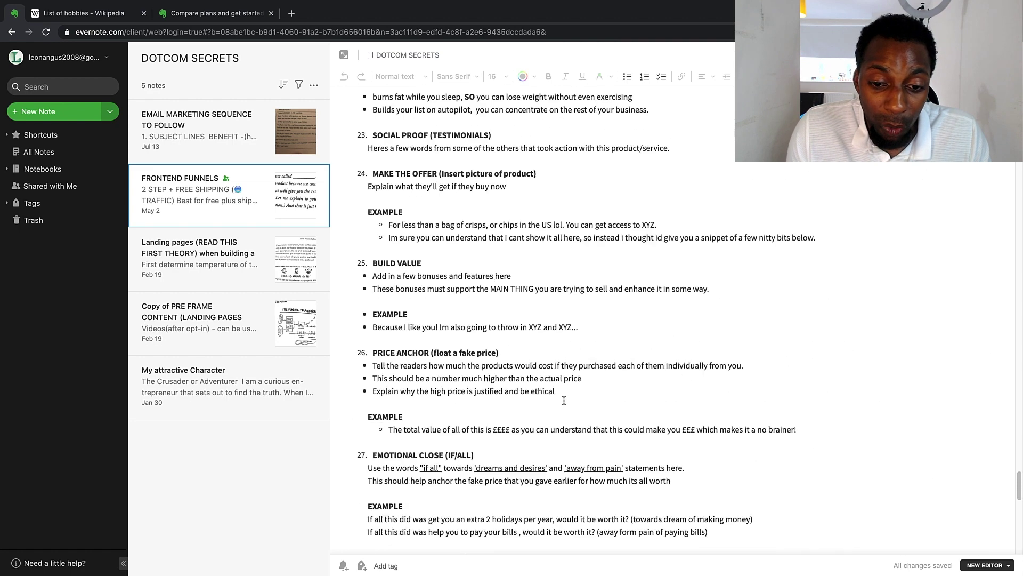
{"action": "scroll", "coordinate": [564, 403], "scroll_direction": "up", "scroll_amount": 20}
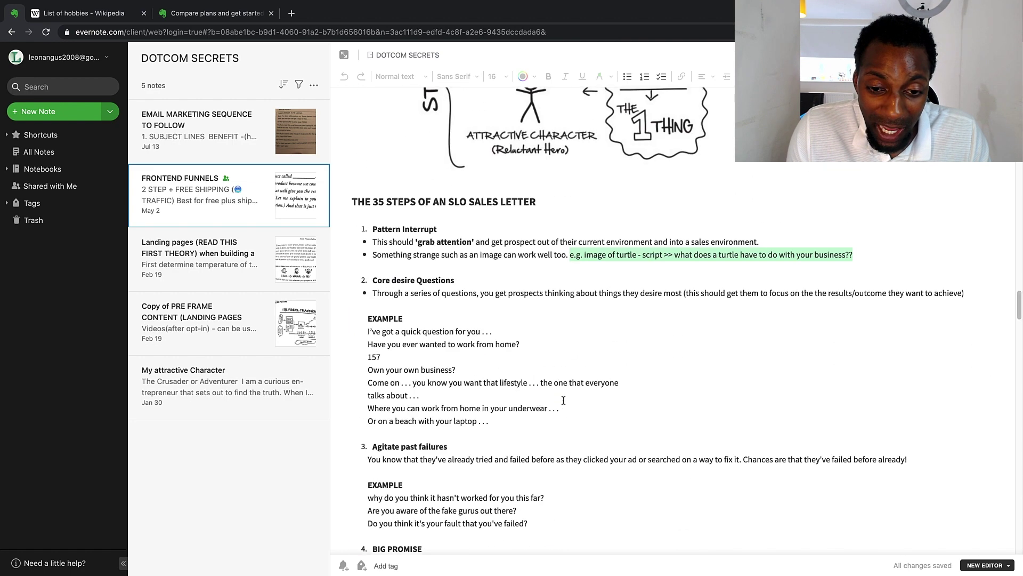
{"action": "scroll", "coordinate": [564, 400], "scroll_direction": "up", "scroll_amount": 7}
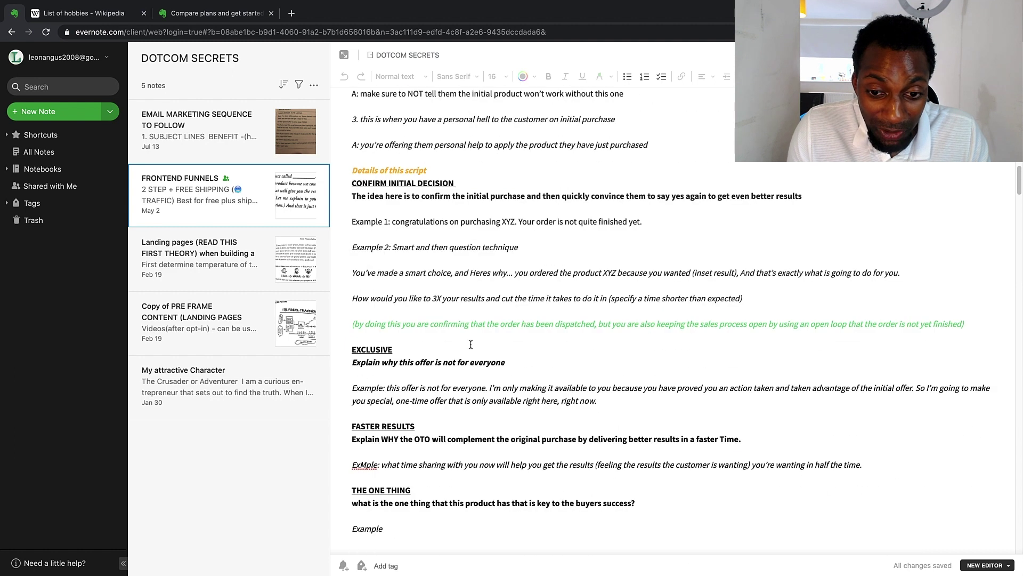
{"action": "scroll", "coordinate": [550, 422], "scroll_direction": "up", "scroll_amount": 10}
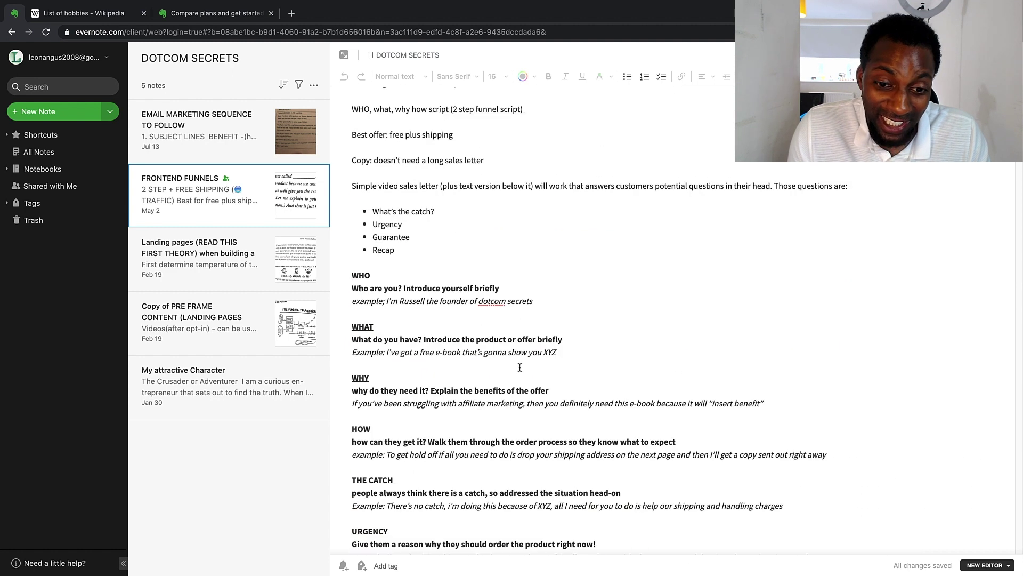
{"action": "scroll", "coordinate": [520, 368], "scroll_direction": "up", "scroll_amount": 6}
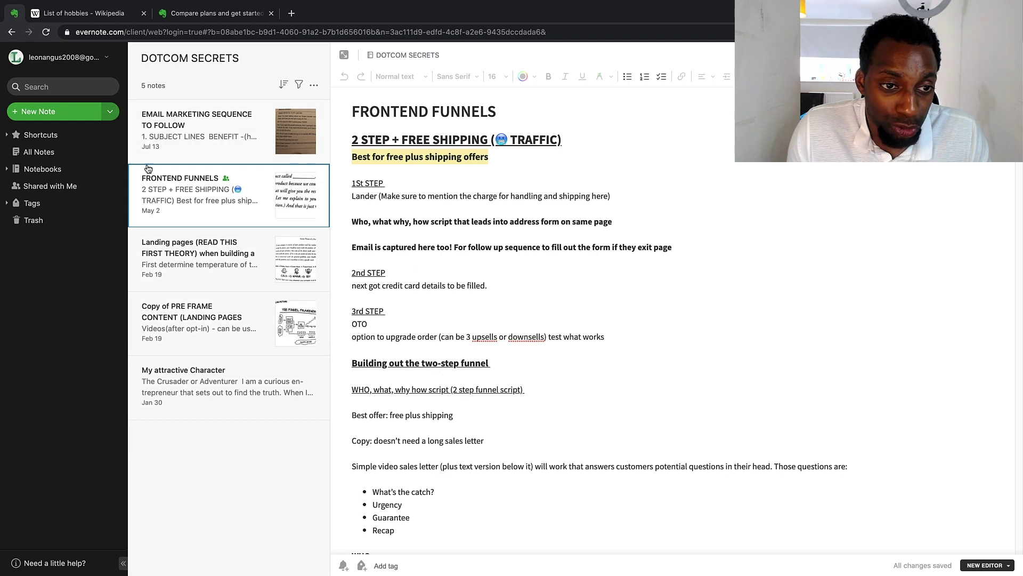
Return to the list of all notebooks and create a new notebook named EXAMPLE PURPOSE
{"action": "left_click", "coordinate": [71, 172]}
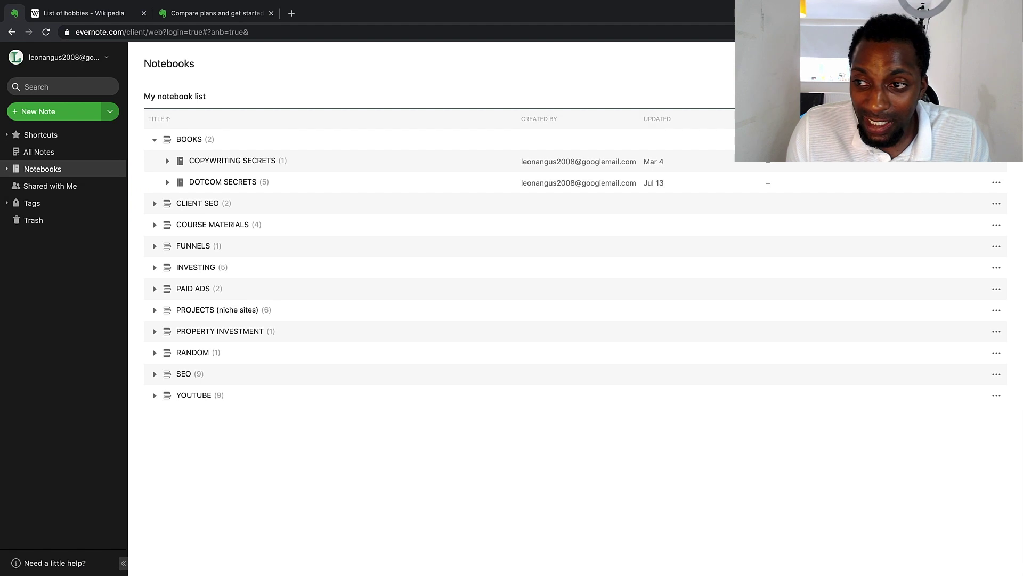
{"action": "left_click", "coordinate": [970, 96]}
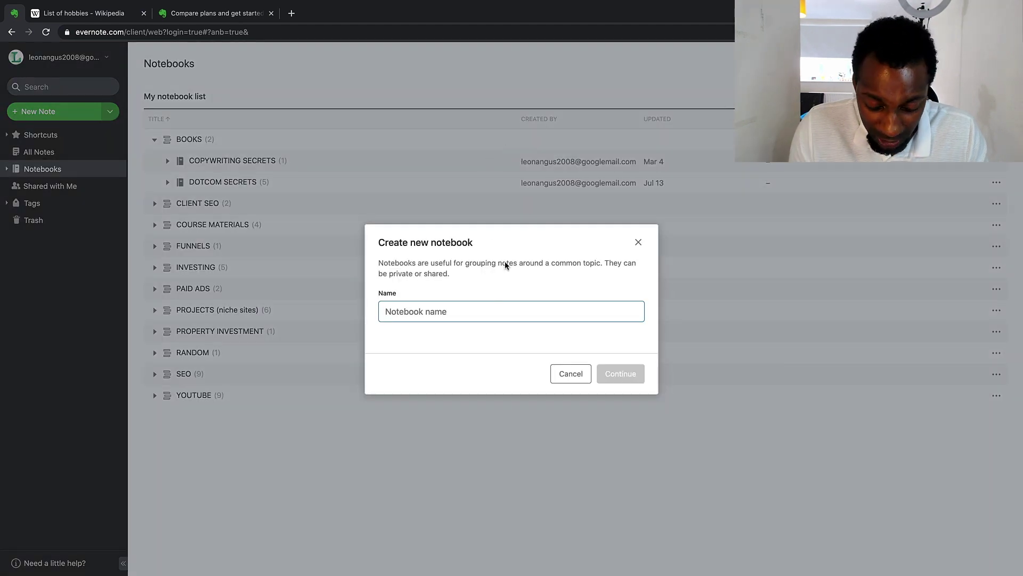
{"action": "type", "text": "EXAMPLE PURPOSE"}
{"action": "key", "text": "Return"}
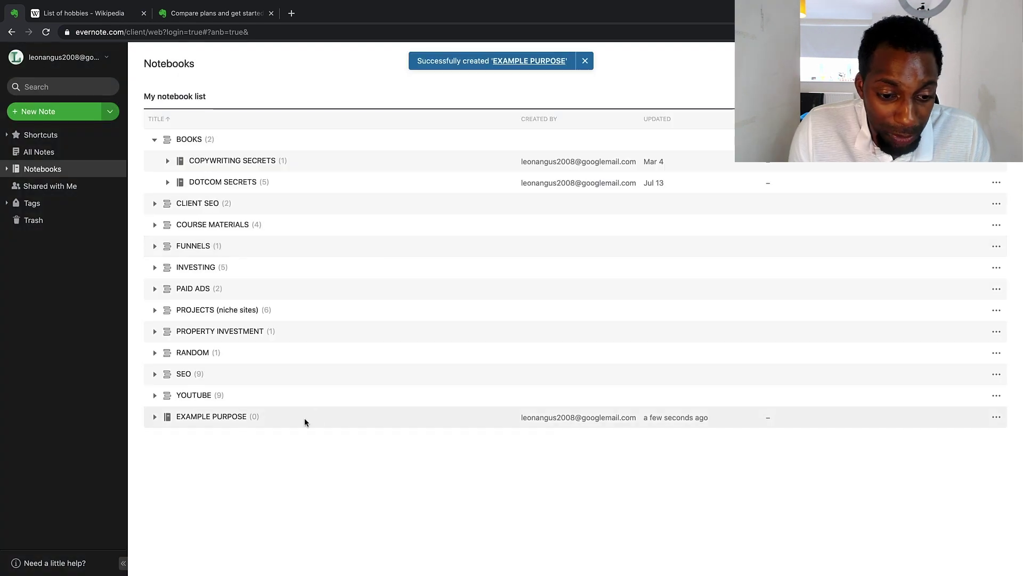
Create another new notebook named EXAMPLE PURPOSE 2
{"action": "left_click", "coordinate": [954, 96]}
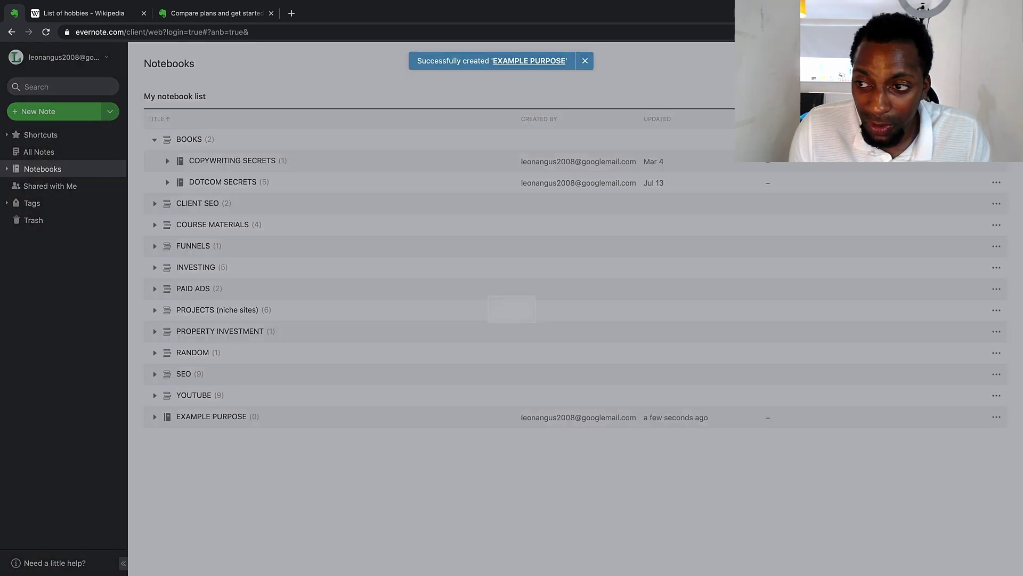
{"action": "type", "text": "EXAMPLE PURPOSE 2"}
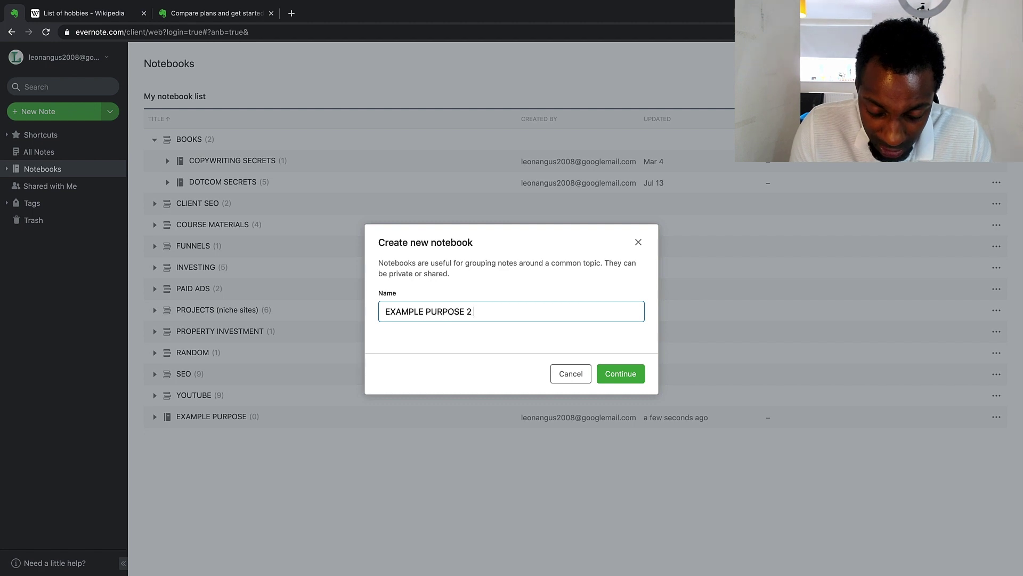
{"action": "key", "text": "Return"}
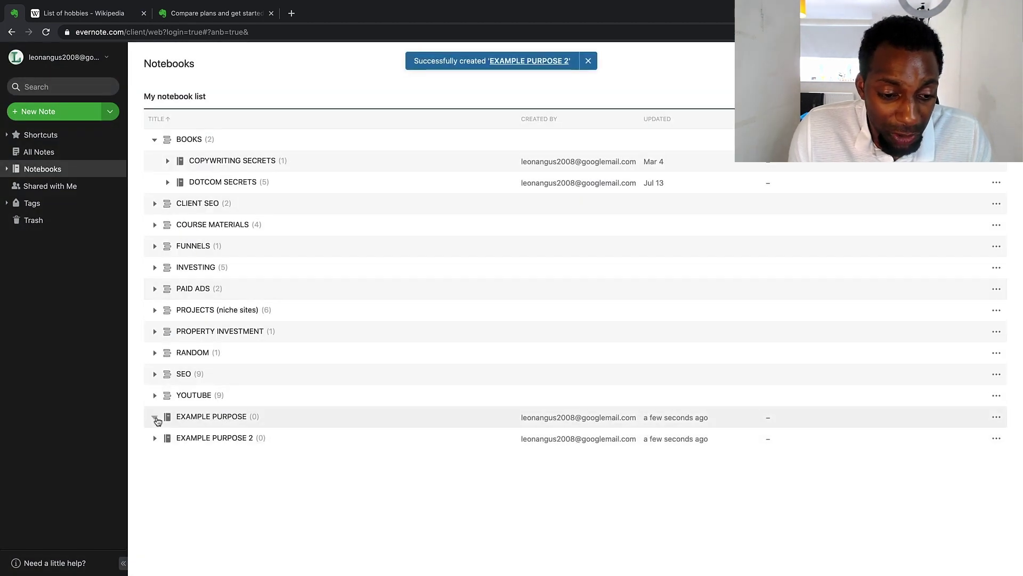
Create two new notes titled 1 and 2 in the EXAMPLE PURPOSE notebook
{"action": "left_click", "coordinate": [263, 415]}
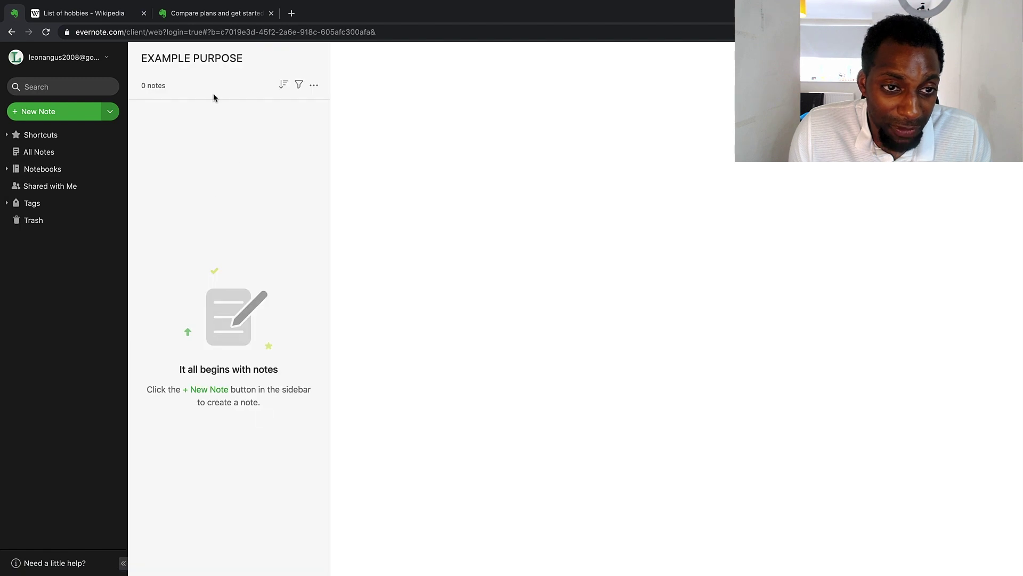
{"action": "left_click", "coordinate": [71, 113]}
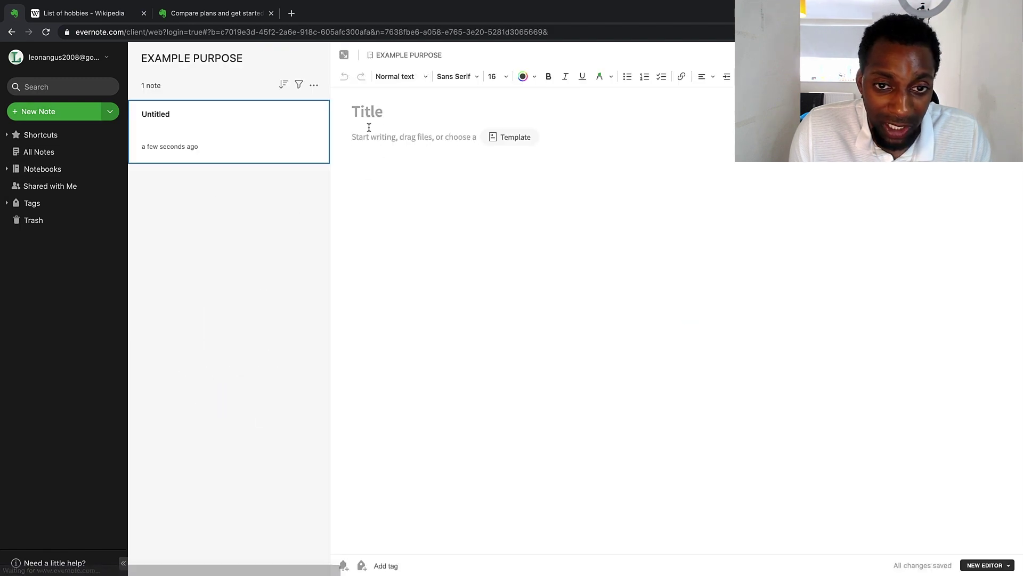
{"action": "left_click", "coordinate": [74, 110]}
{"action": "type", "text": "2"}
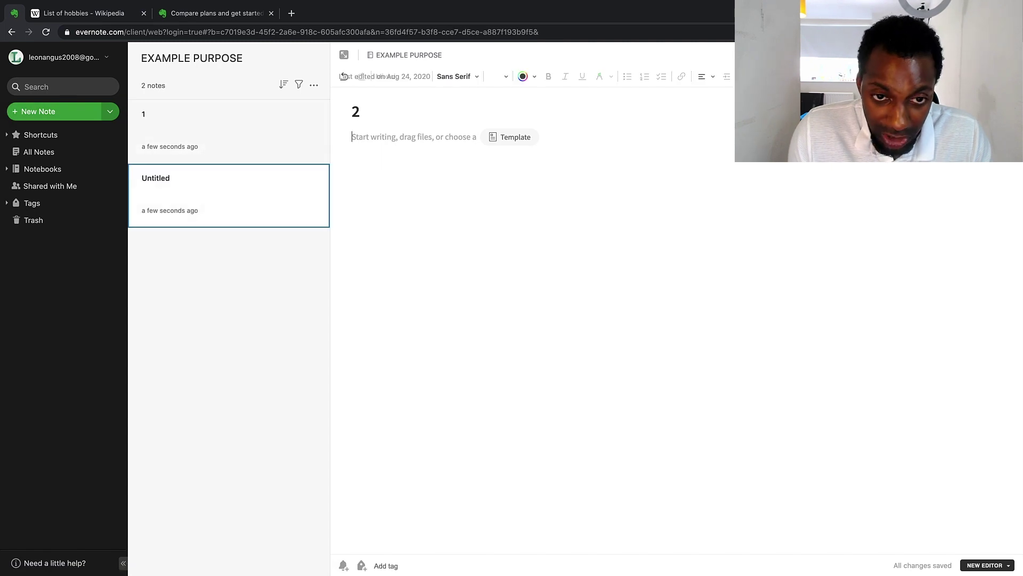
Compare the list of all notes with the notebook list, view the notes in the CLIENT SEO stack, and return to the notebooks
{"action": "left_click", "coordinate": [73, 169]}
{"action": "left_click", "coordinate": [72, 152]}
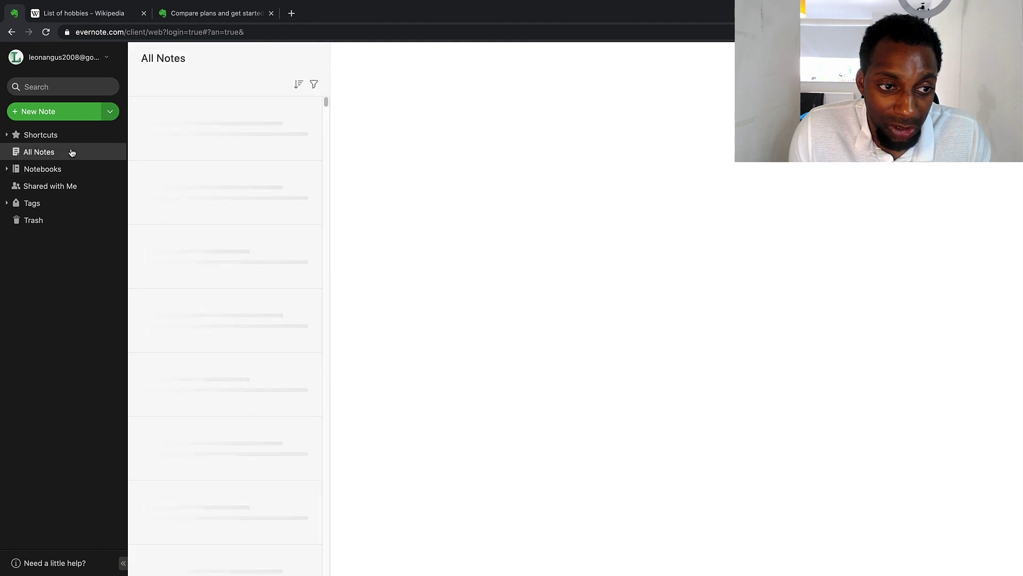
{"action": "left_click", "coordinate": [88, 173]}
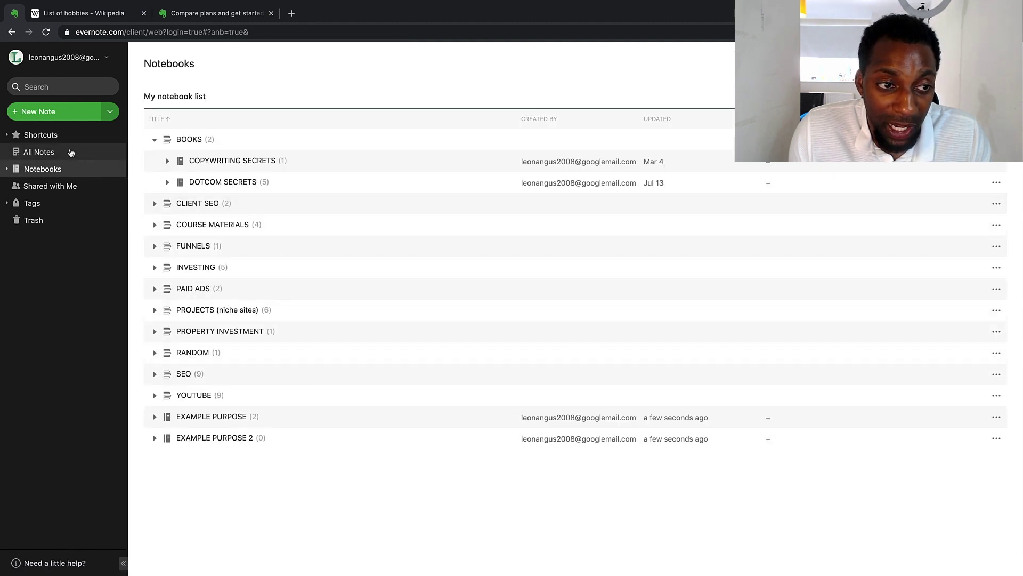
{"action": "left_click", "coordinate": [71, 153]}
{"action": "left_click", "coordinate": [66, 168]}
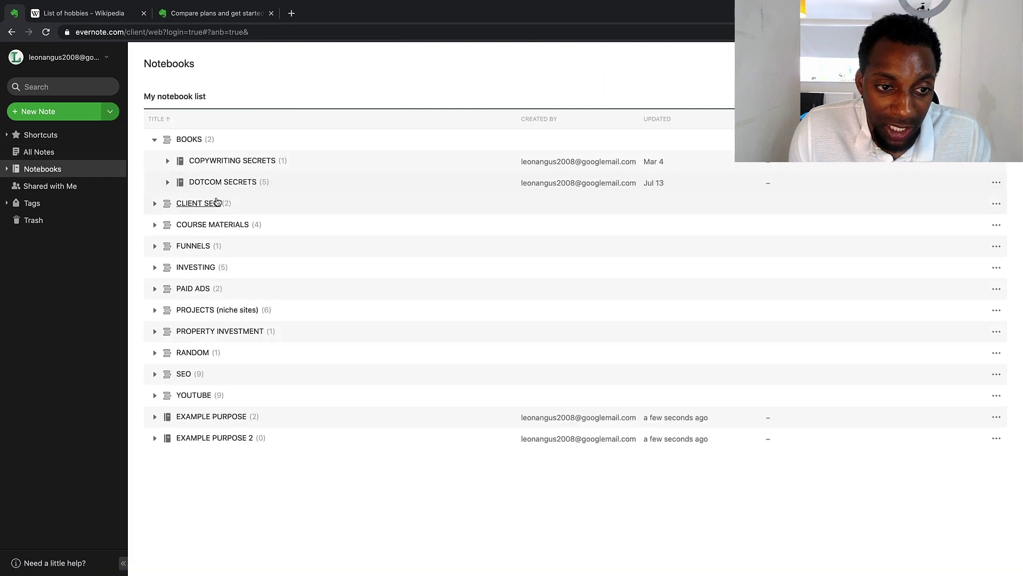
{"action": "left_click", "coordinate": [217, 203]}
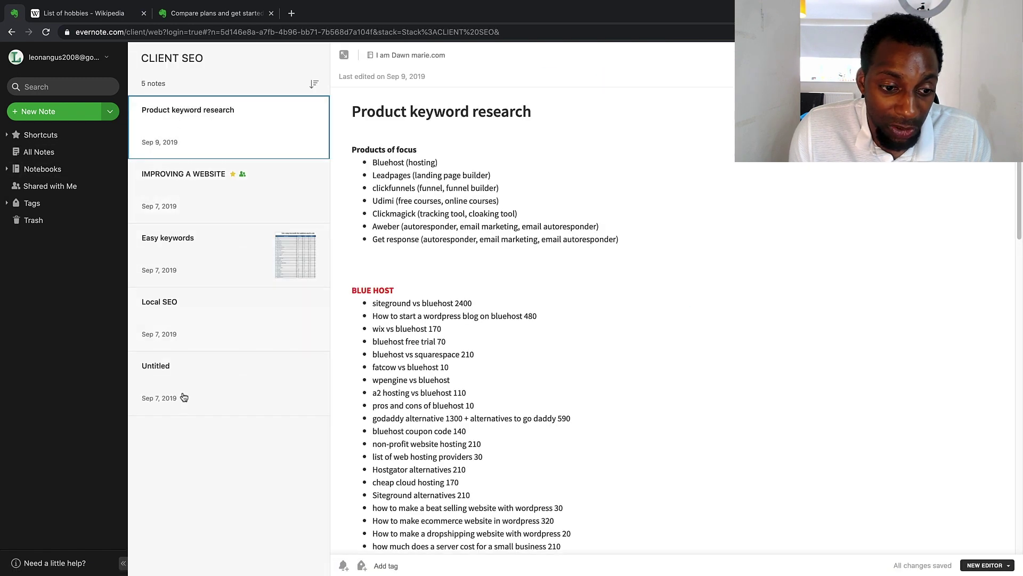
{"action": "left_click", "coordinate": [61, 169]}
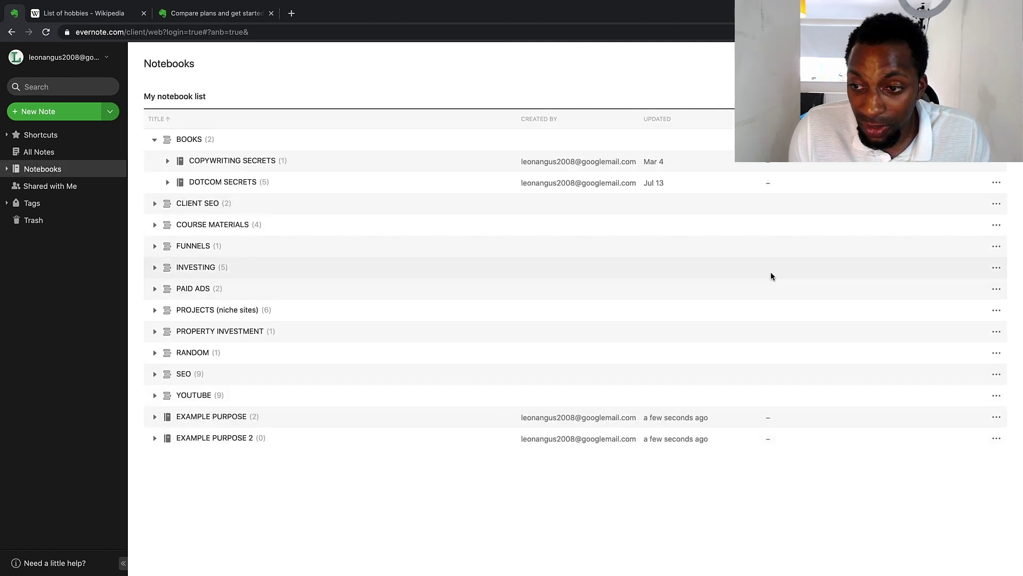
Add the EXAMPLE PURPOSE notebook to a new stack named EXAMPLES
{"action": "left_click", "coordinate": [996, 419]}
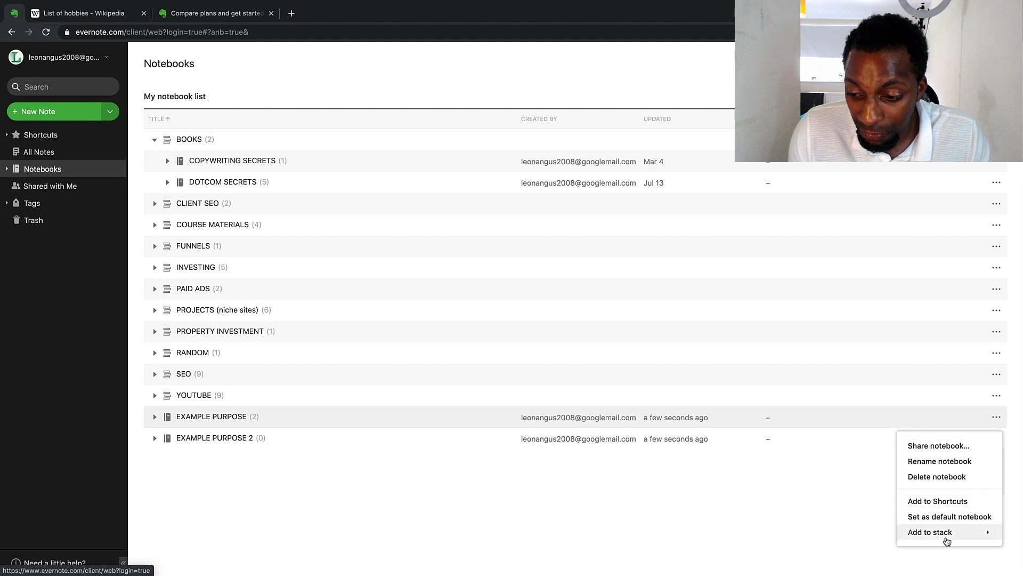
{"action": "left_click", "coordinate": [948, 540]}
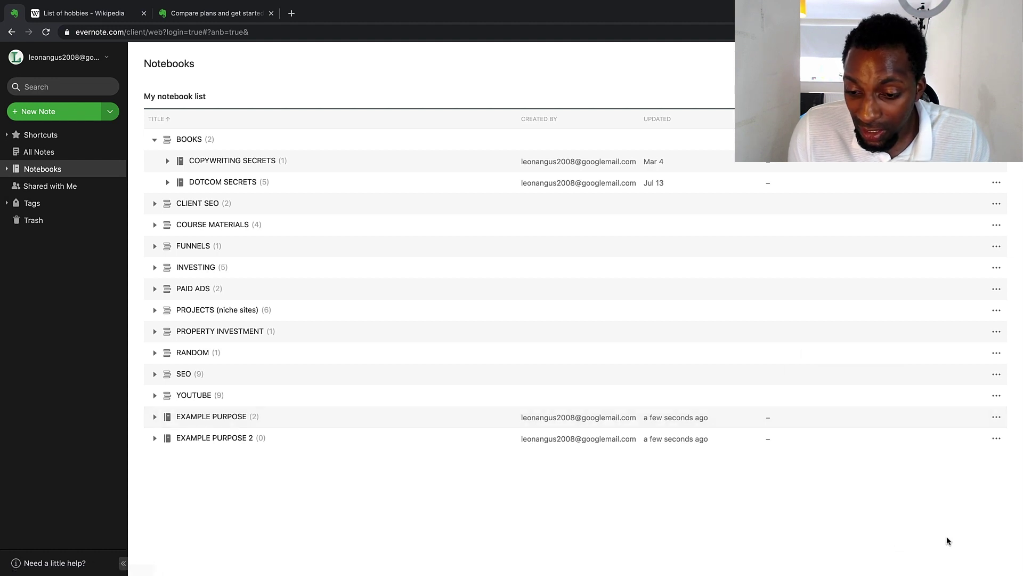
{"action": "left_click", "coordinate": [996, 417]}
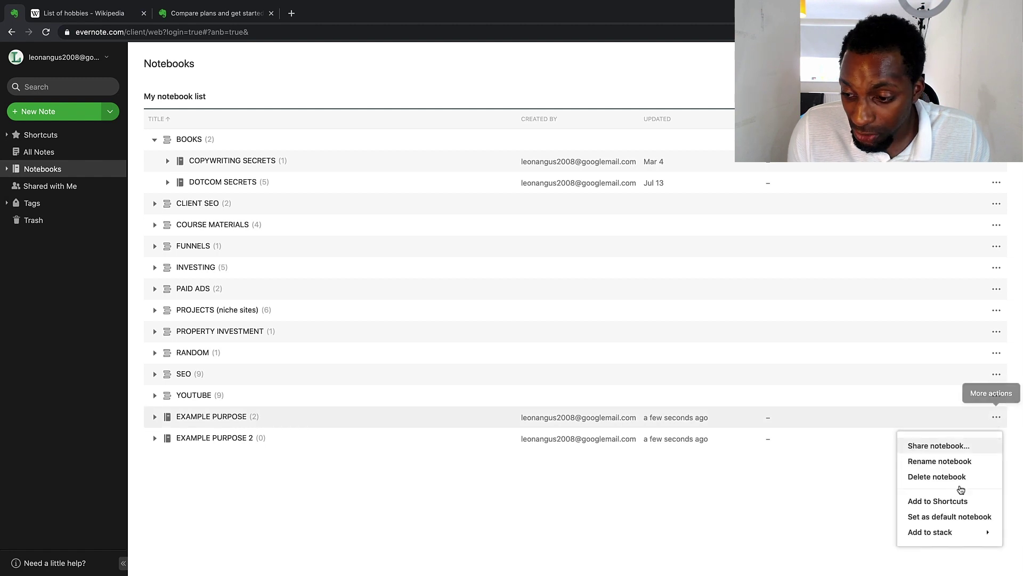
{"action": "mouse_move", "coordinate": [944, 538]}
{"action": "scroll", "coordinate": [821, 501], "scroll_direction": "down", "scroll_amount": 2}
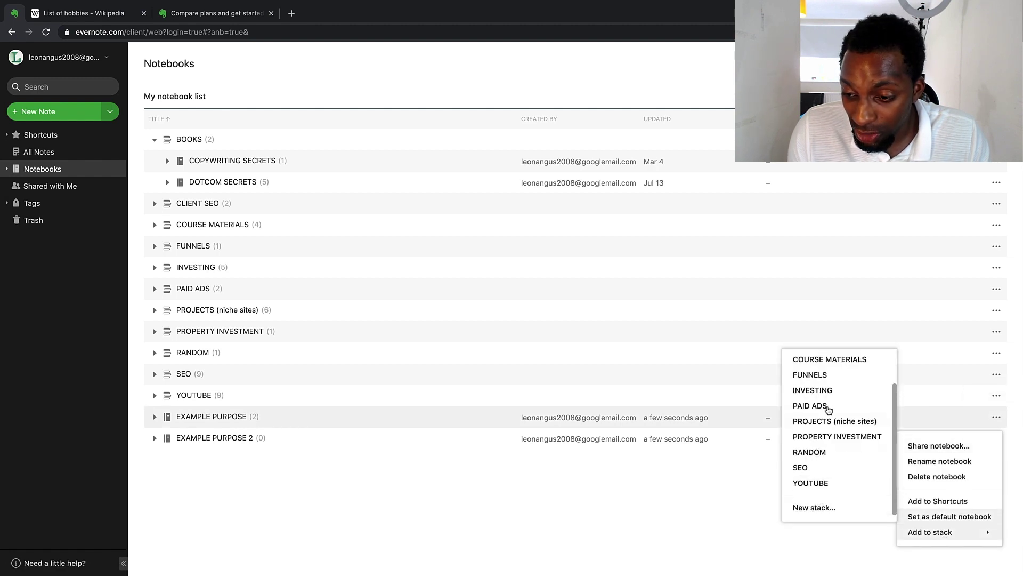
{"action": "scroll", "coordinate": [829, 411], "scroll_direction": "up", "scroll_amount": 2}
{"action": "scroll", "coordinate": [811, 443], "scroll_direction": "down", "scroll_amount": 2}
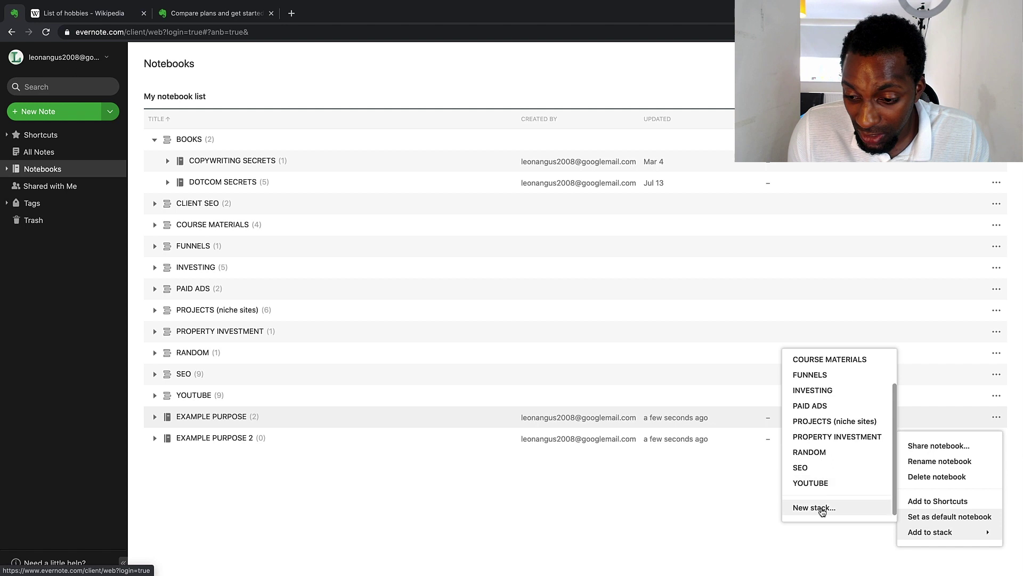
{"action": "left_click", "coordinate": [820, 510]}
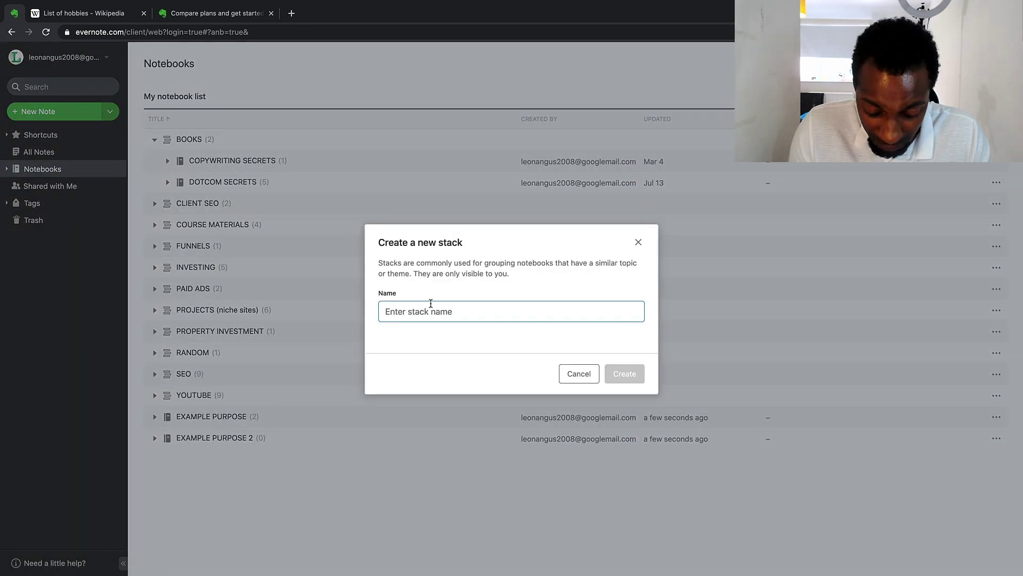
{"action": "type", "text": "EXAMPLES"}
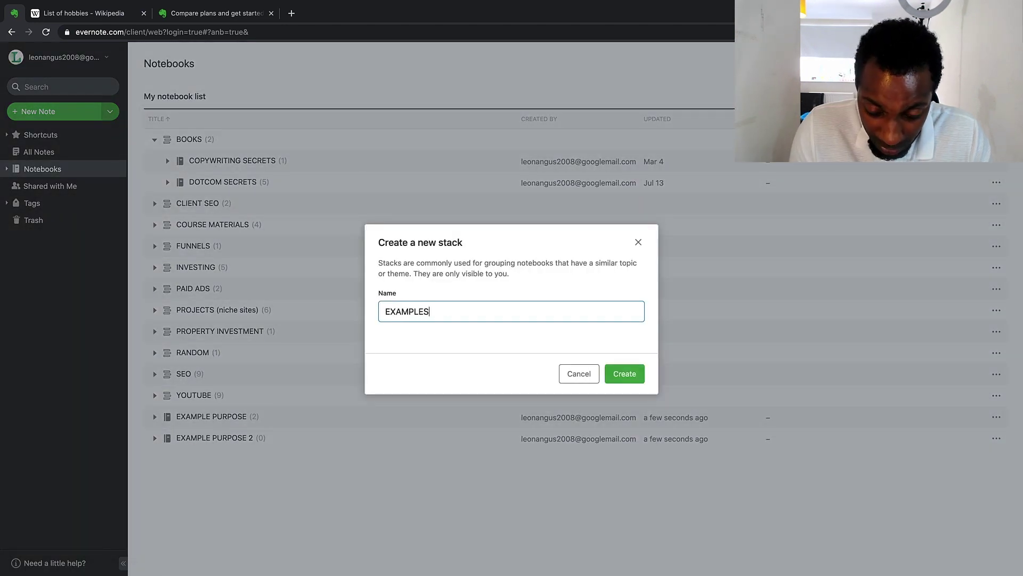
{"action": "key", "text": "Return"}
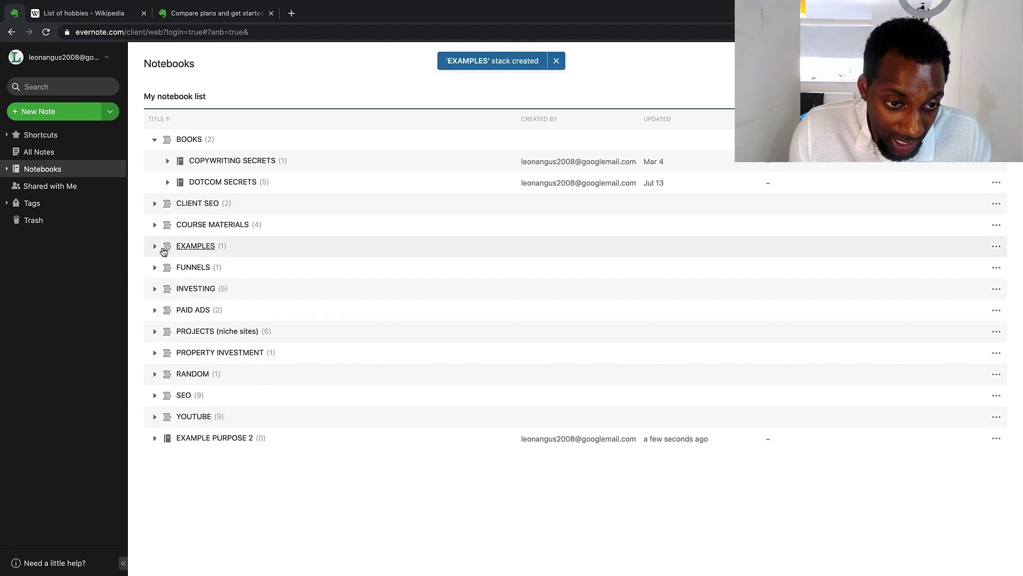
Add the EXAMPLE PURPOSE 2 notebook to the existing EXAMPLES stack
{"action": "left_click", "coordinate": [162, 249]}
{"action": "left_click", "coordinate": [154, 251]}
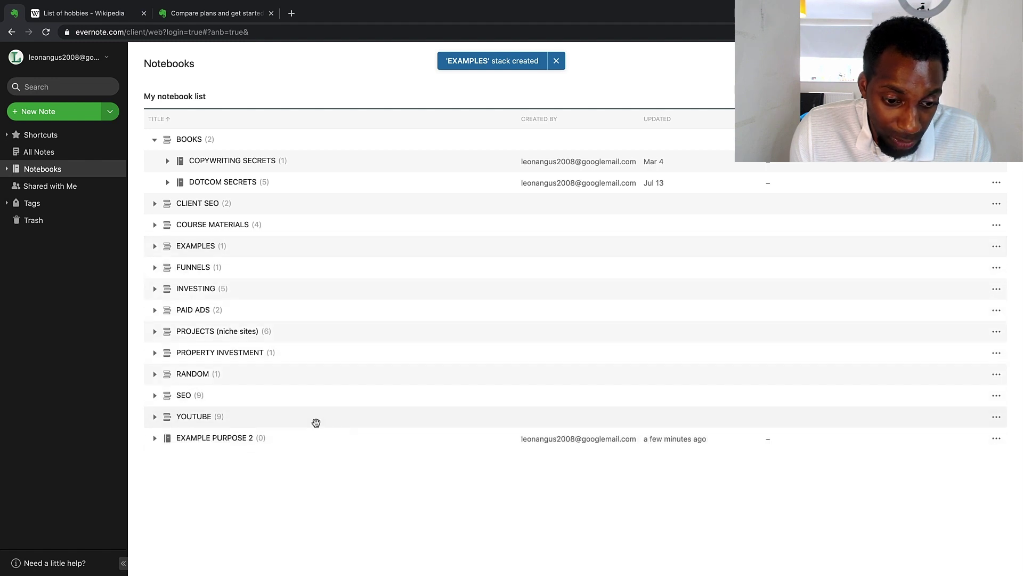
{"action": "left_click", "coordinate": [996, 438]}
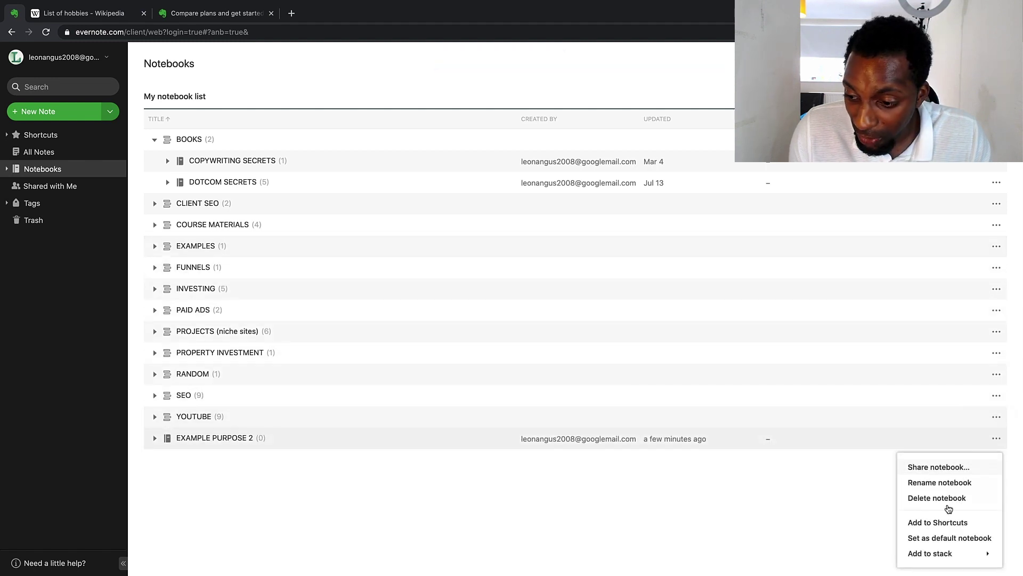
{"action": "mouse_move", "coordinate": [930, 553]}
{"action": "scroll", "coordinate": [845, 511], "scroll_direction": "down", "scroll_amount": 3}
{"action": "scroll", "coordinate": [821, 426], "scroll_direction": "up", "scroll_amount": 3}
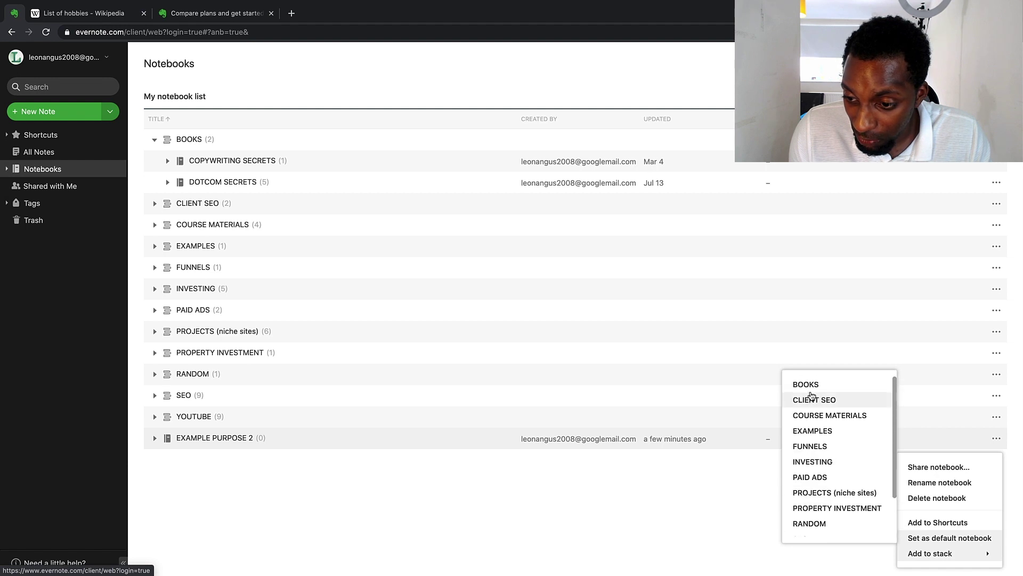
{"action": "left_click", "coordinate": [815, 431]}
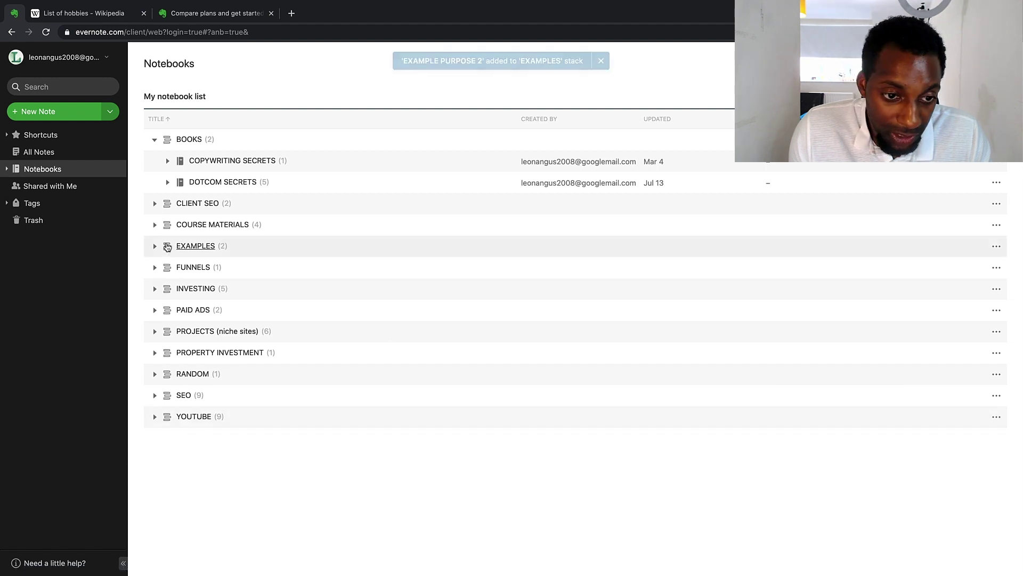
Expand the EXAMPLES stack, view the notes in the EXAMPLE PURPOSE notebook, and return to the notebook list
{"action": "left_click", "coordinate": [155, 246]}
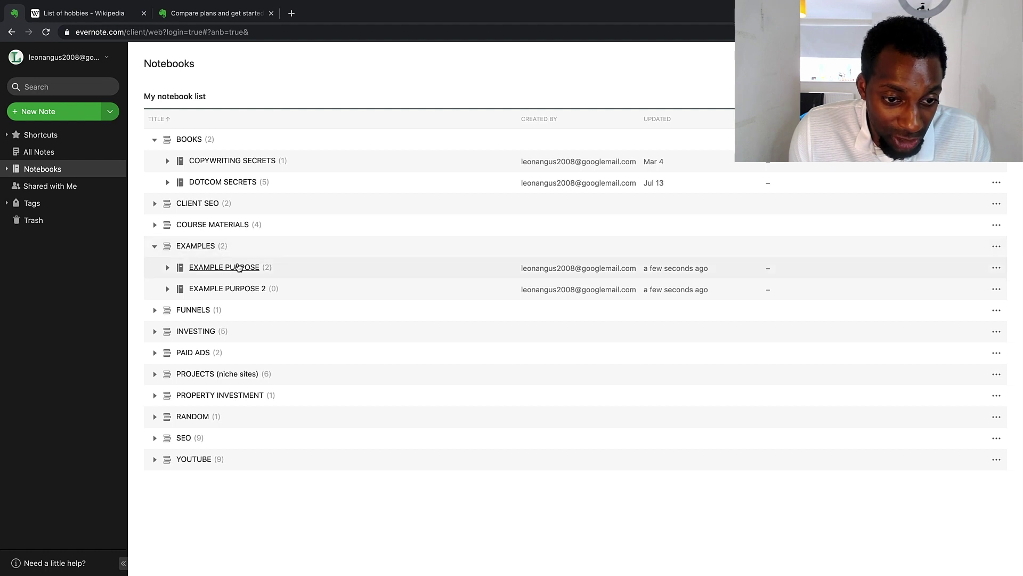
{"action": "left_click", "coordinate": [238, 266]}
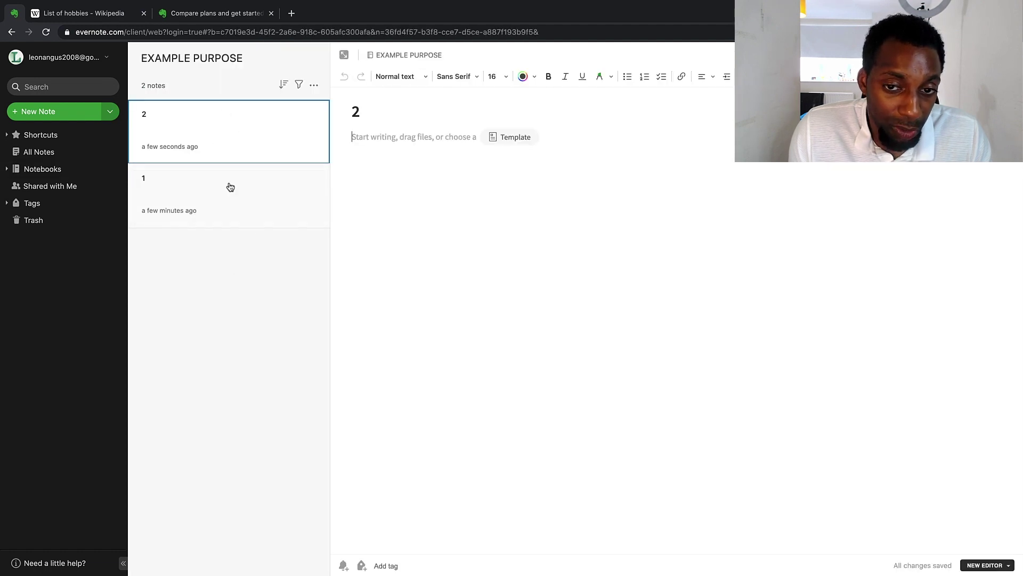
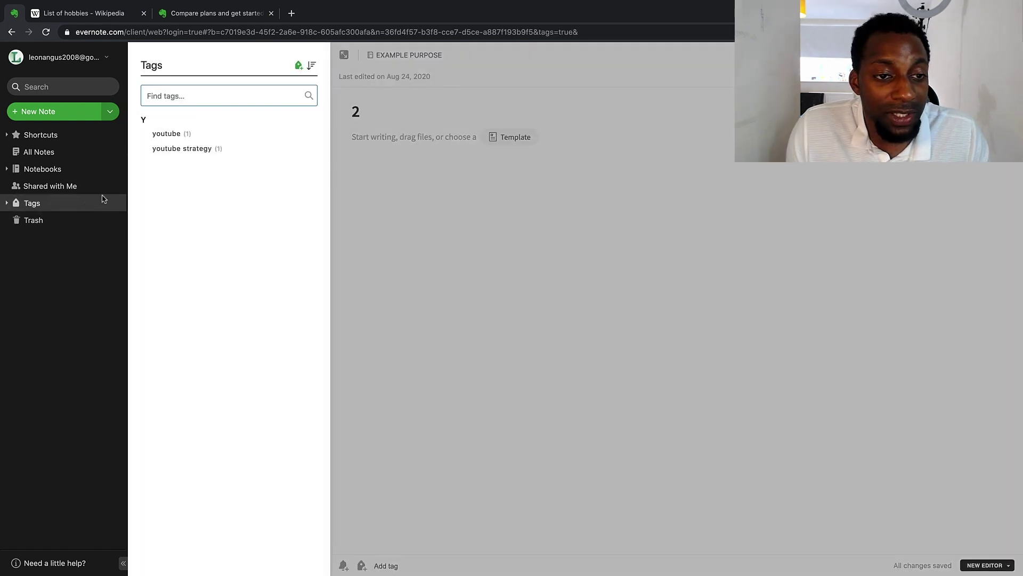
{"action": "left_click", "coordinate": [413, 145]}
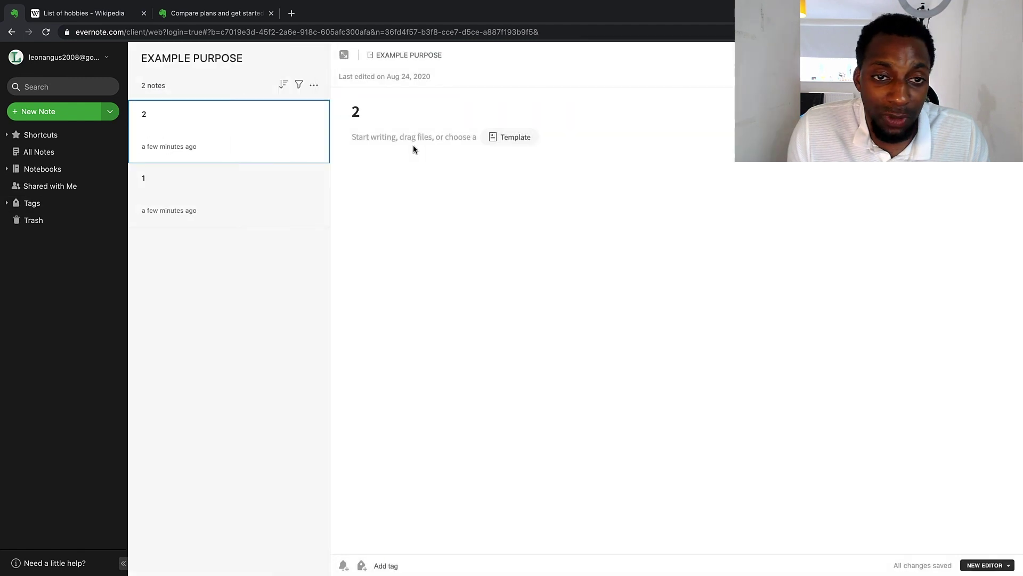
{"action": "left_click", "coordinate": [48, 169]}
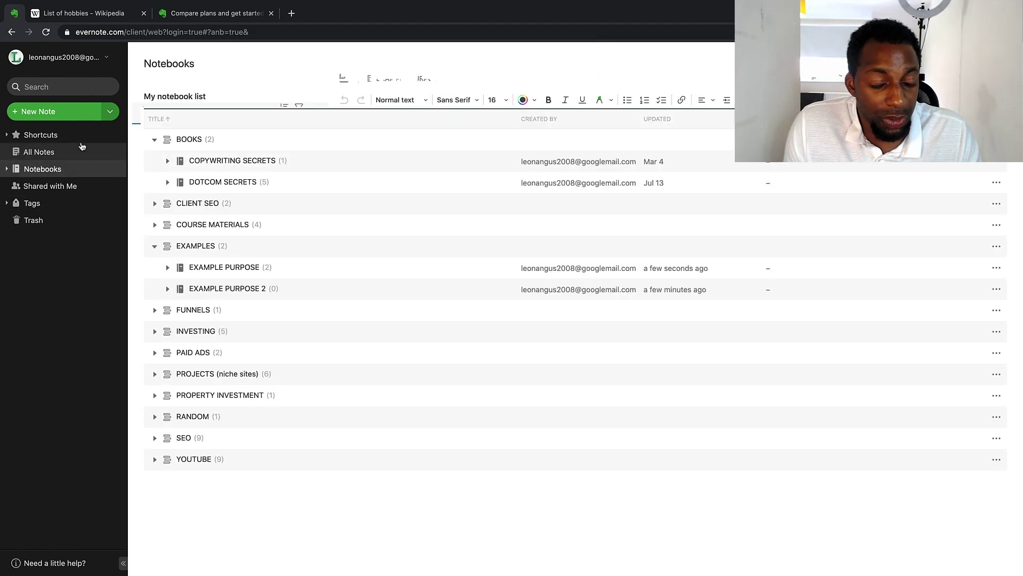
Create a new tag named EXAMPLE 1 and filter the notes by it
{"action": "left_click", "coordinate": [58, 201]}
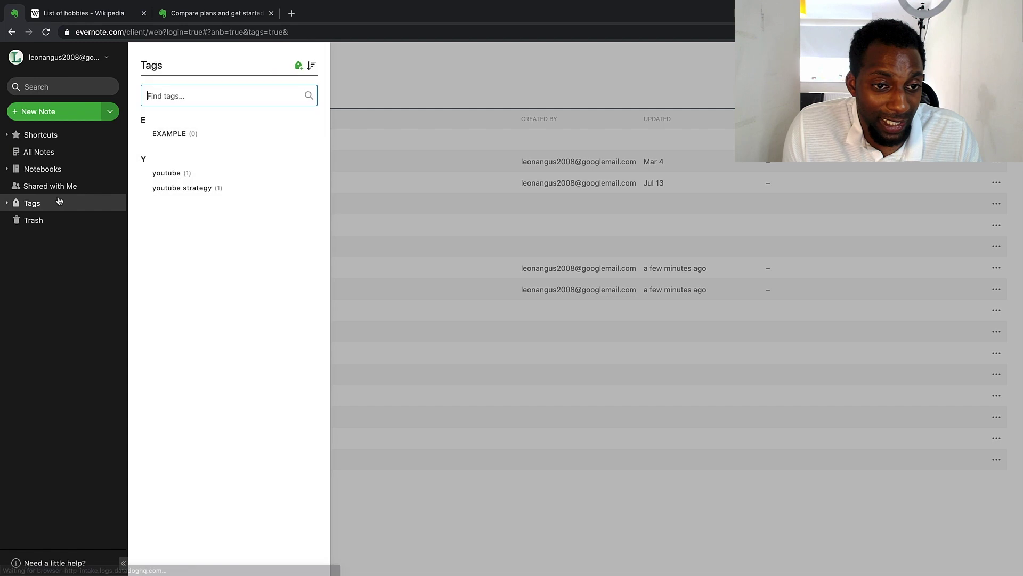
{"action": "left_click", "coordinate": [299, 66]}
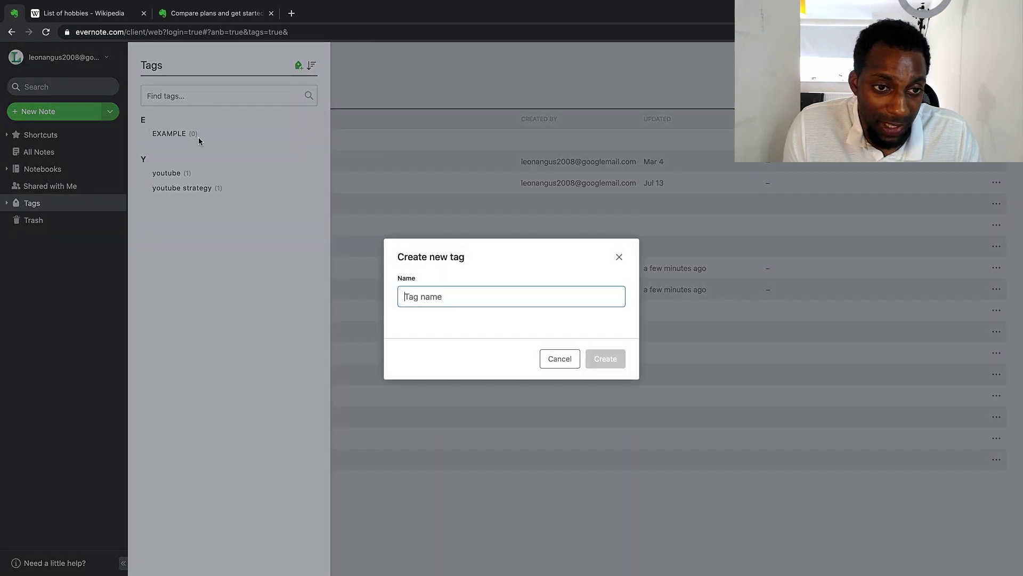
{"action": "left_click", "coordinate": [568, 357]}
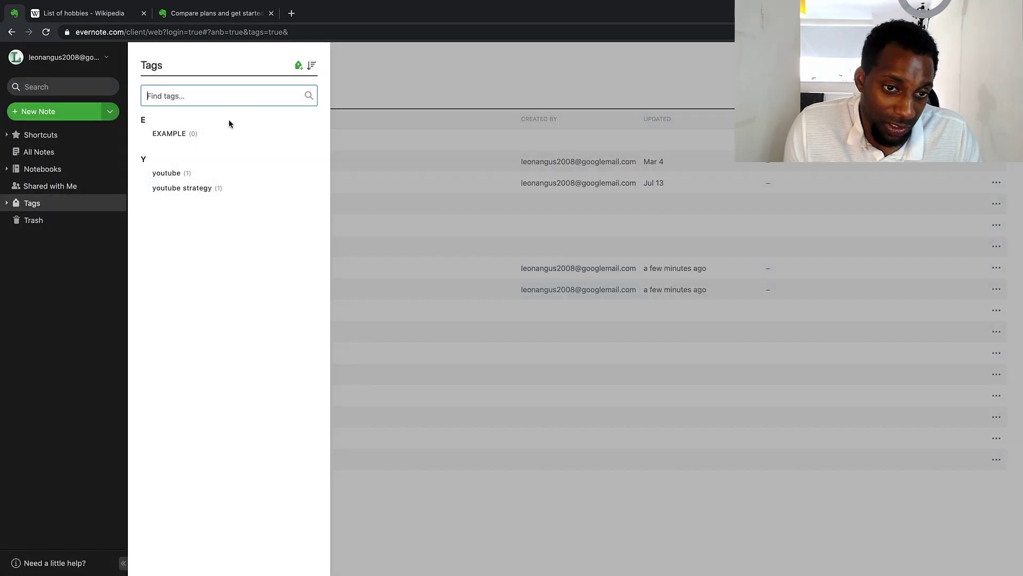
{"action": "left_click", "coordinate": [299, 66]}
{"action": "type", "text": "EXAMPLE"}
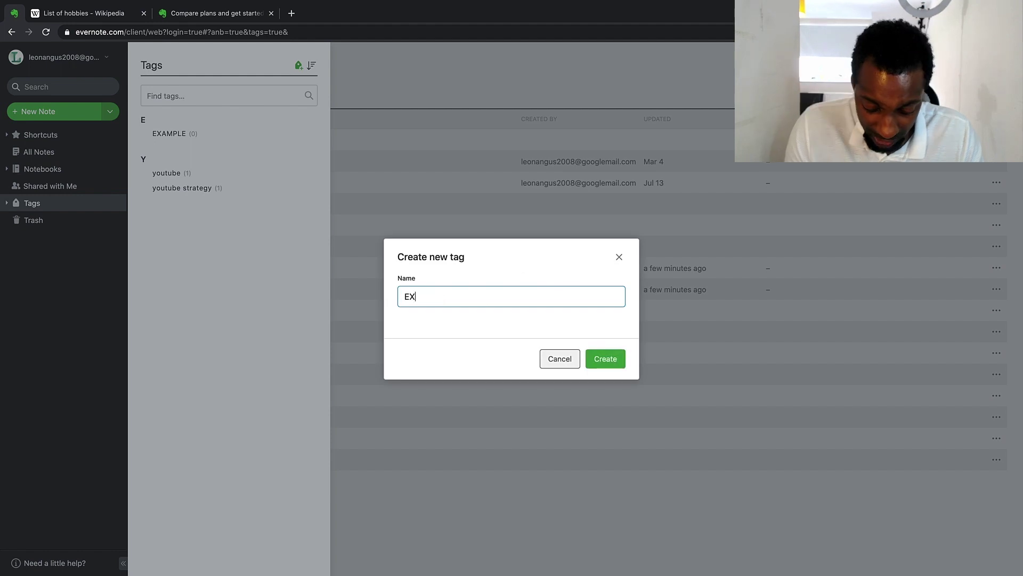
{"action": "left_click", "coordinate": [605, 358]}
{"action": "left_click", "coordinate": [178, 147]}
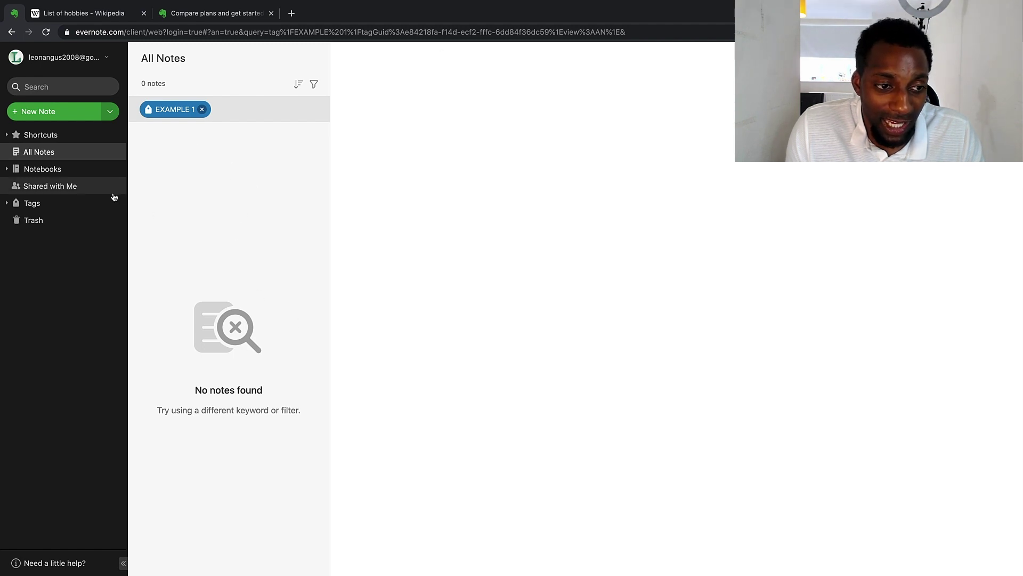
Add a new tag named exmaple purposes to the untitled note containing EXAMPLE 2, and open the list of tags
{"action": "left_click", "coordinate": [74, 176]}
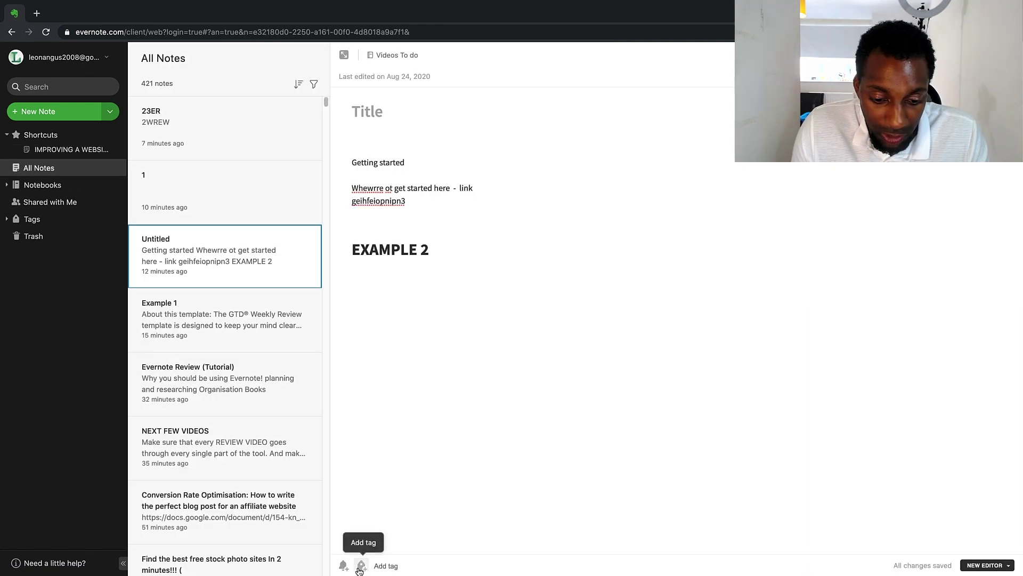
{"action": "left_click", "coordinate": [361, 566]}
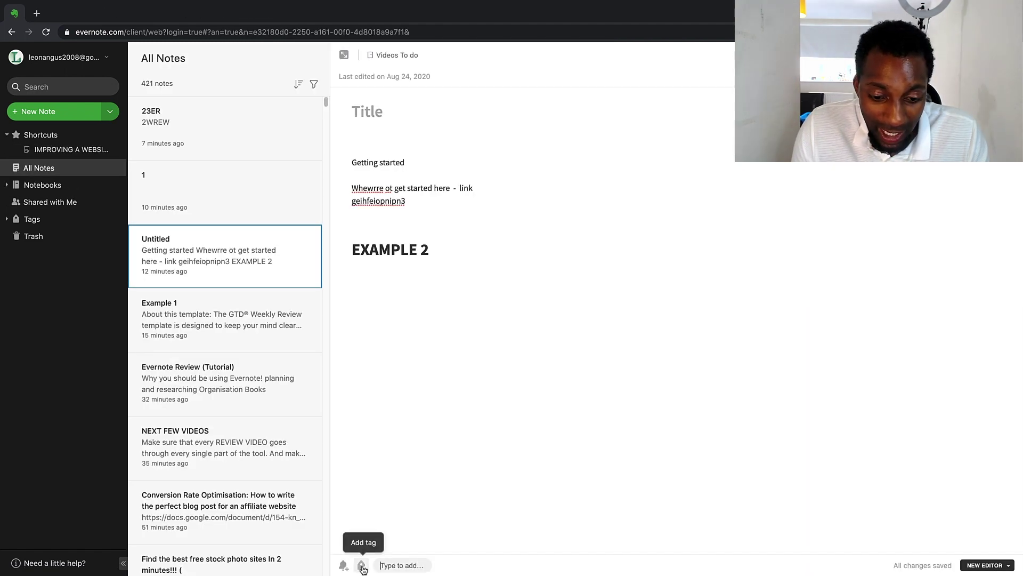
{"action": "type", "text": "exmaple purposes"}
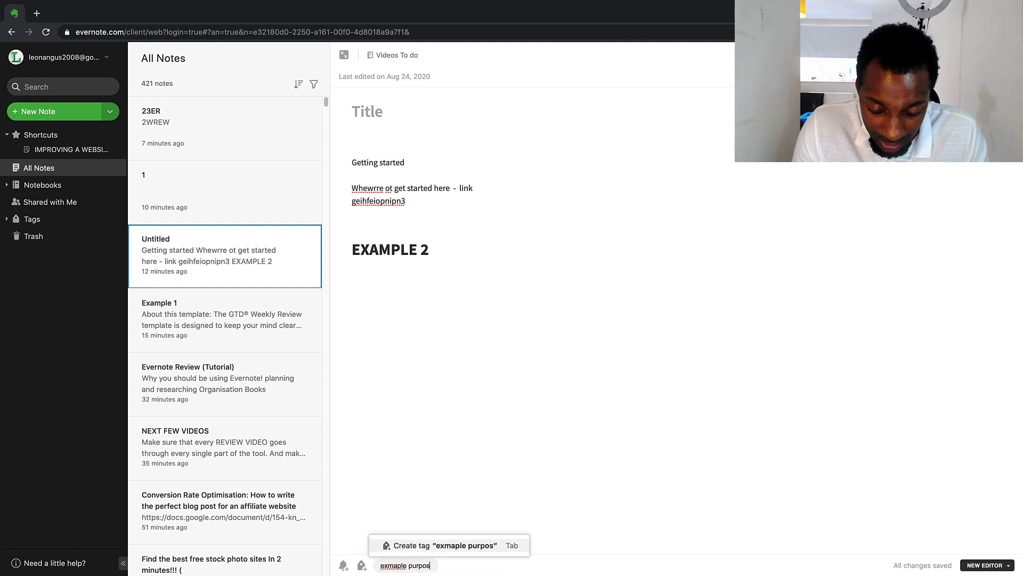
{"action": "key", "text": "Tab"}
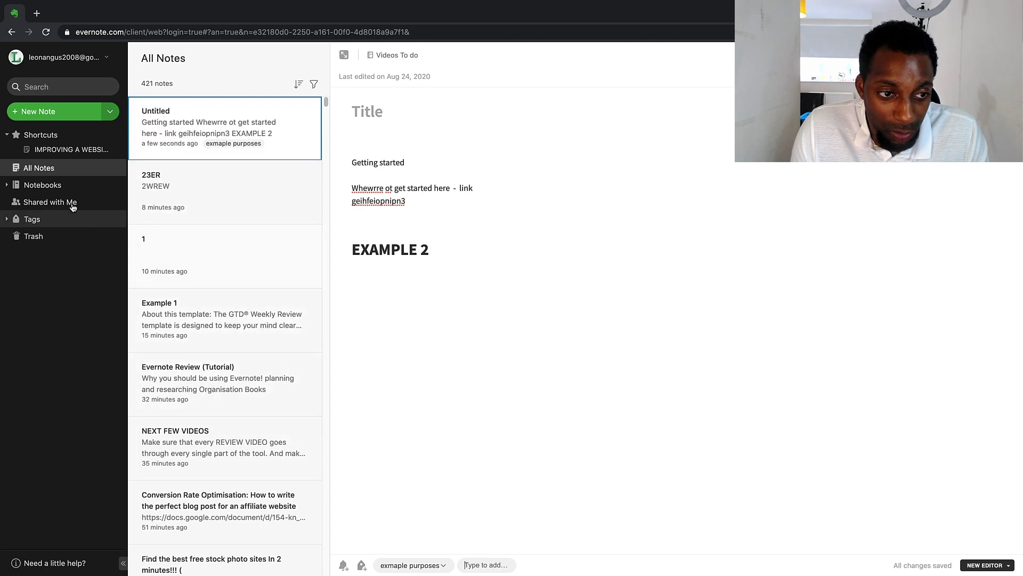
{"action": "left_click", "coordinate": [70, 222]}
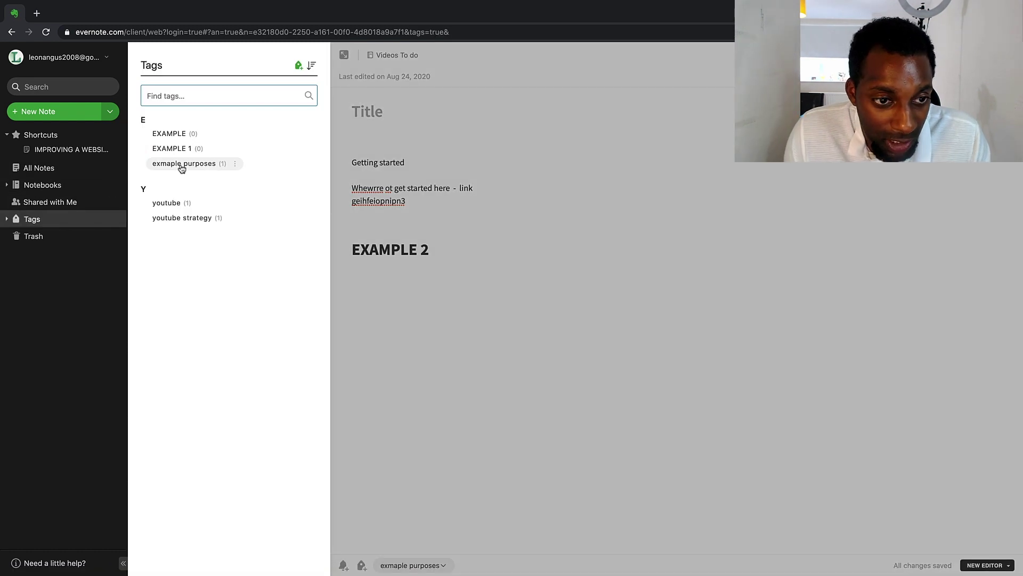
Filter the notes by the EXAMPLE 1 and exmaple purposes tags in turn, and return to all notes
{"action": "left_click", "coordinate": [177, 149]}
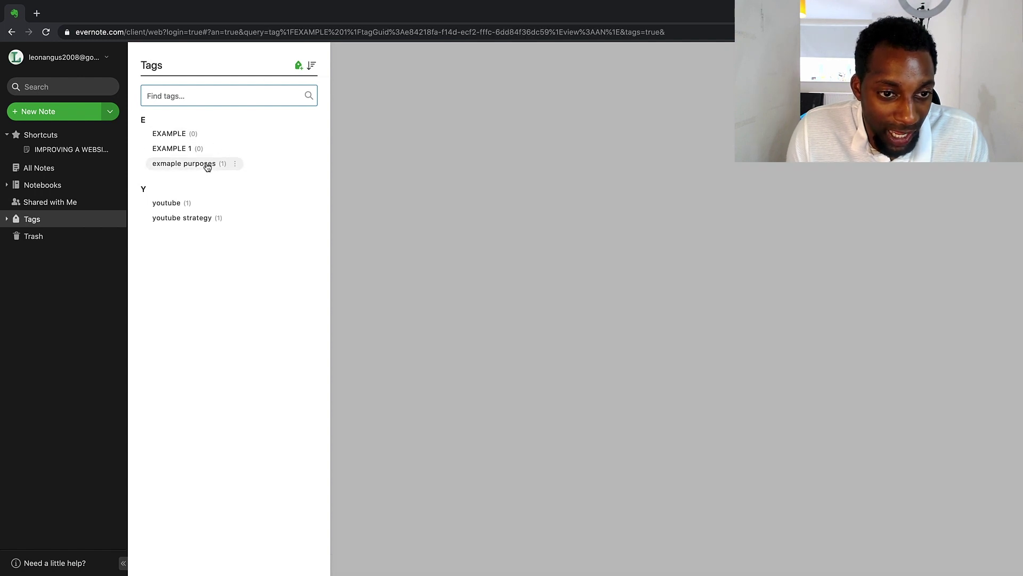
{"action": "left_click", "coordinate": [207, 167]}
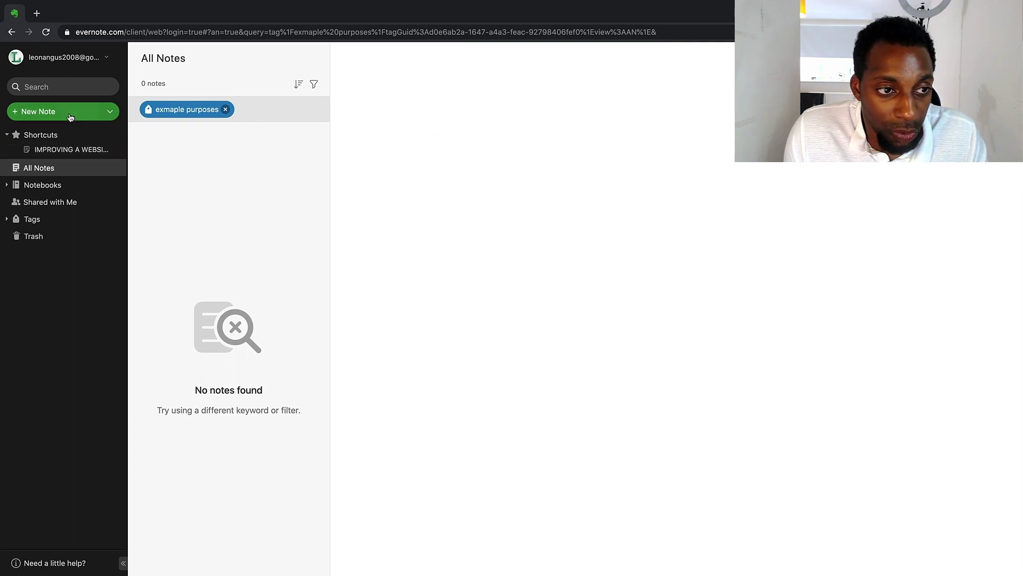
{"action": "left_click", "coordinate": [55, 173]}
Enable the shareable link for the 23ER note and select the link text
{"action": "left_click", "coordinate": [228, 183]}
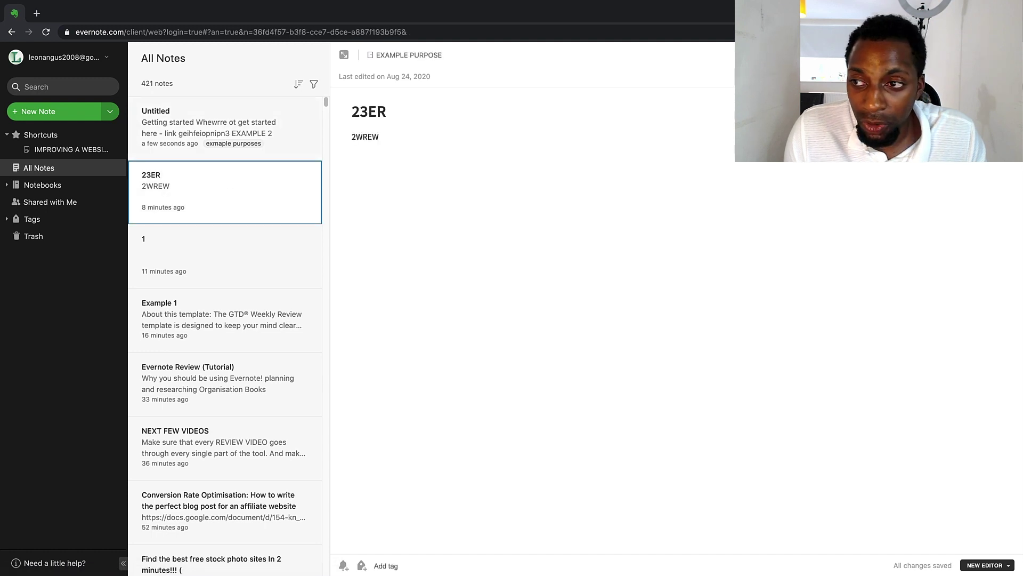
{"action": "left_click", "coordinate": [971, 55]}
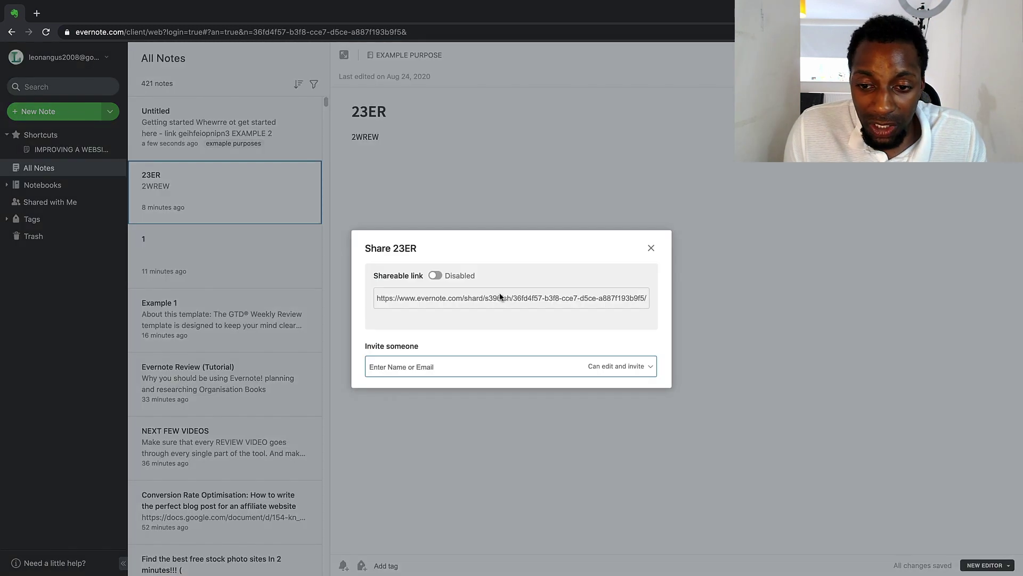
{"action": "left_click", "coordinate": [435, 278]}
{"action": "left_click_drag", "start_coordinate": [425, 319], "coordinate": [395, 298]}
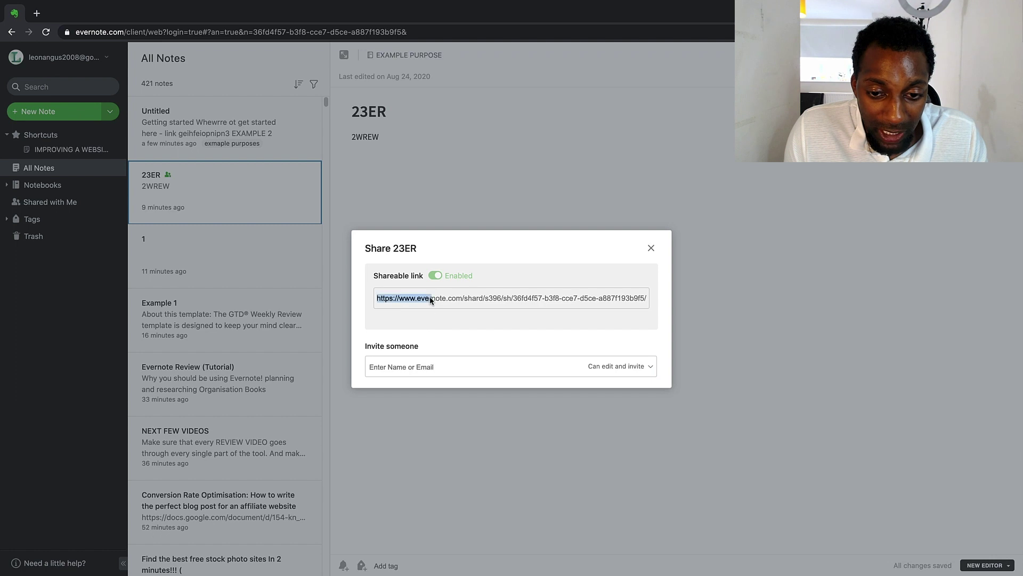
{"action": "left_click", "coordinate": [468, 255]}
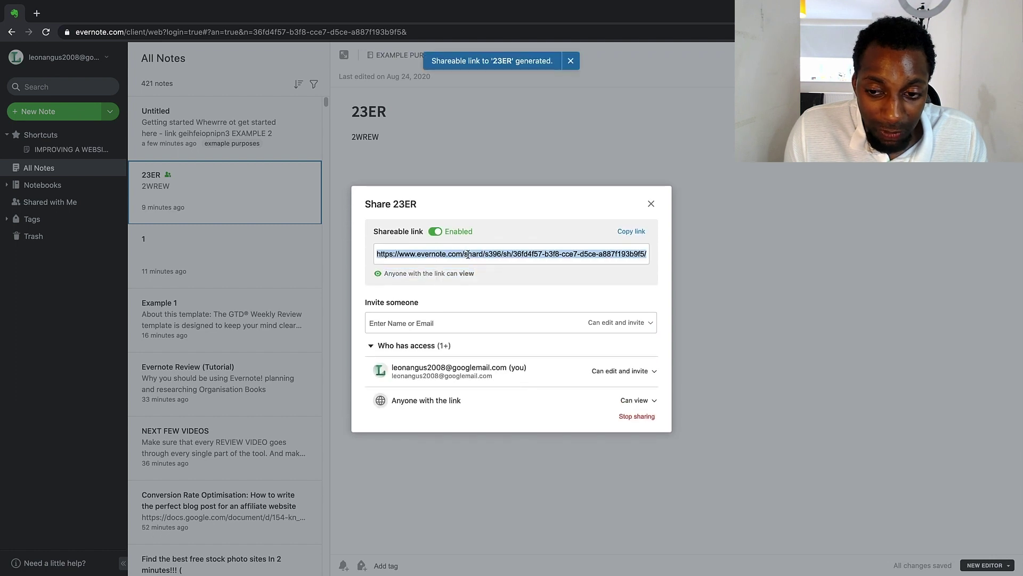
Check the permission options for inviting someone to the 23ER note, disable its shareable link, and close the sharing settings
{"action": "left_click", "coordinate": [633, 330]}
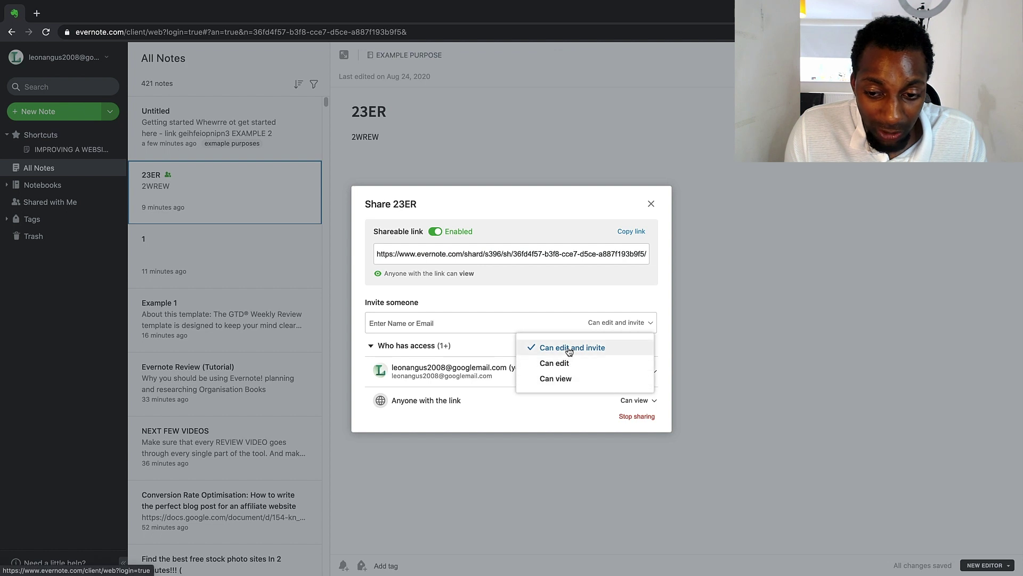
{"action": "left_click", "coordinate": [527, 303]}
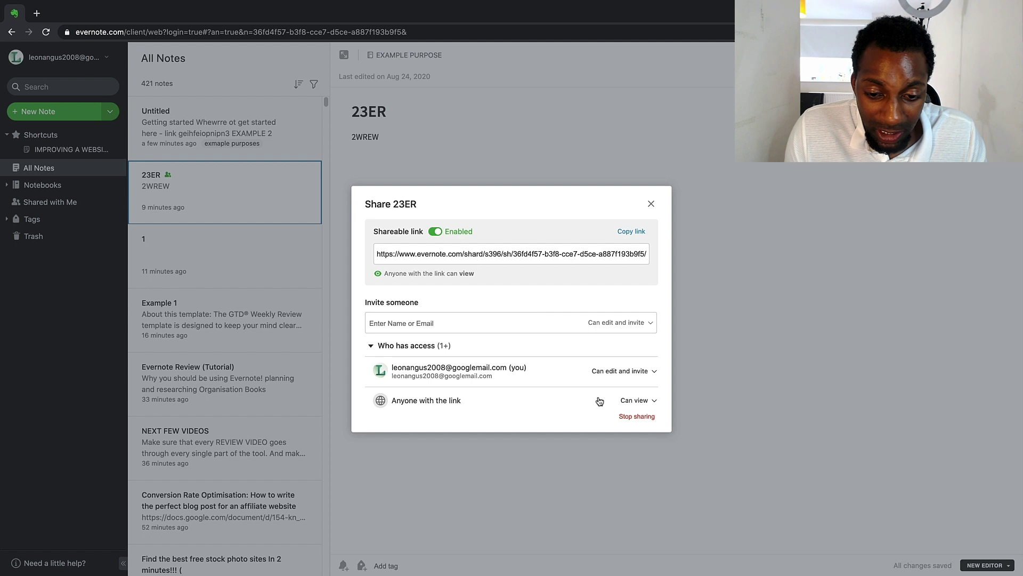
{"action": "left_click", "coordinate": [436, 233]}
{"action": "left_click", "coordinate": [651, 203]}
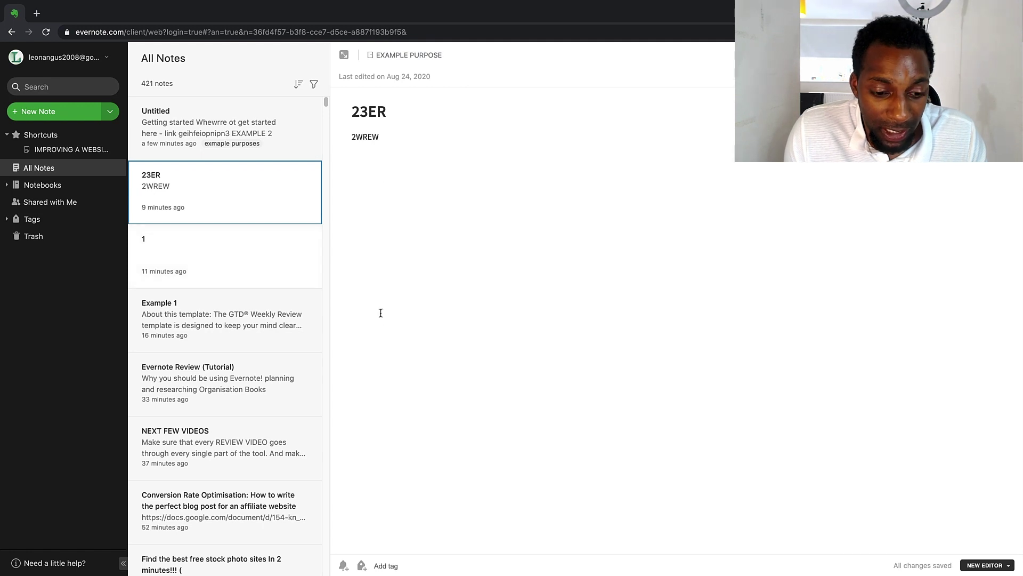
View the notes in the Trash, collapse the shortcuts, and return to all notes
{"action": "left_click", "coordinate": [81, 239]}
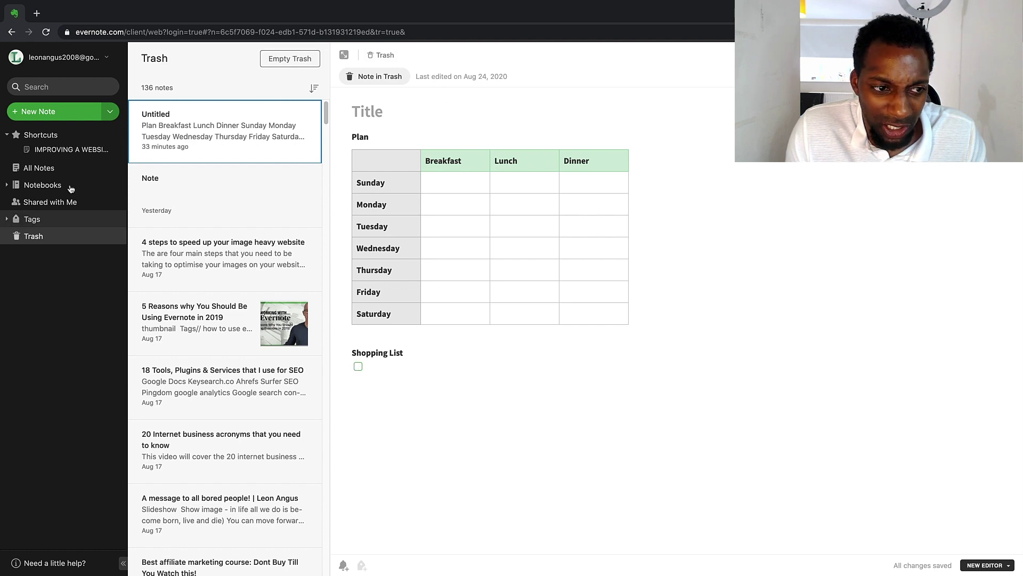
{"action": "left_click", "coordinate": [74, 136]}
{"action": "left_click", "coordinate": [39, 152]}
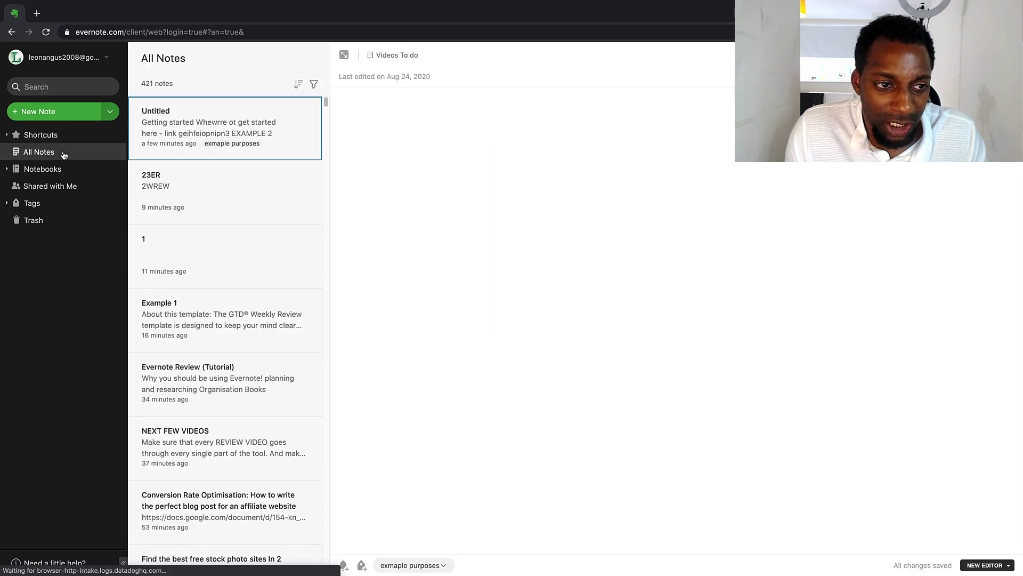
Add the untitled note containing EXAMPLE 2 to the shortcuts
{"action": "left_click", "coordinate": [452, 209]}
{"action": "left_click_drag", "start_coordinate": [350, 161], "coordinate": [485, 262]}
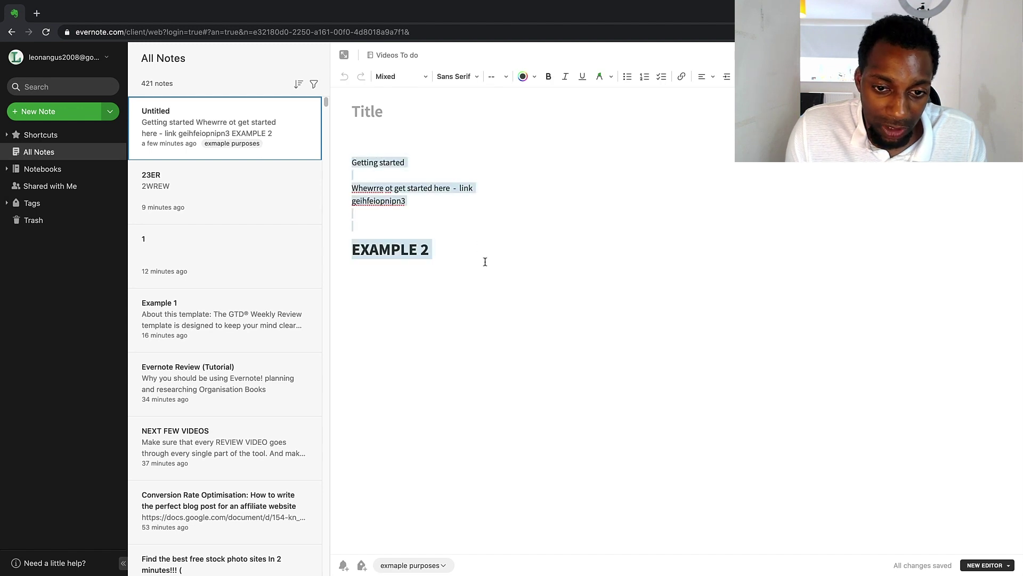
{"action": "left_click", "coordinate": [529, 254]}
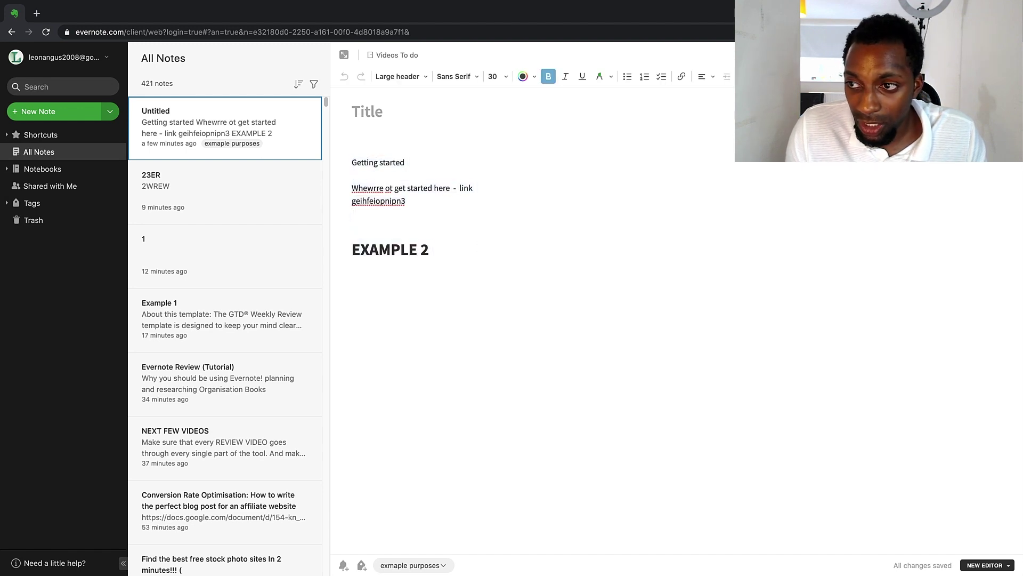
{"action": "left_click", "coordinate": [1003, 54]}
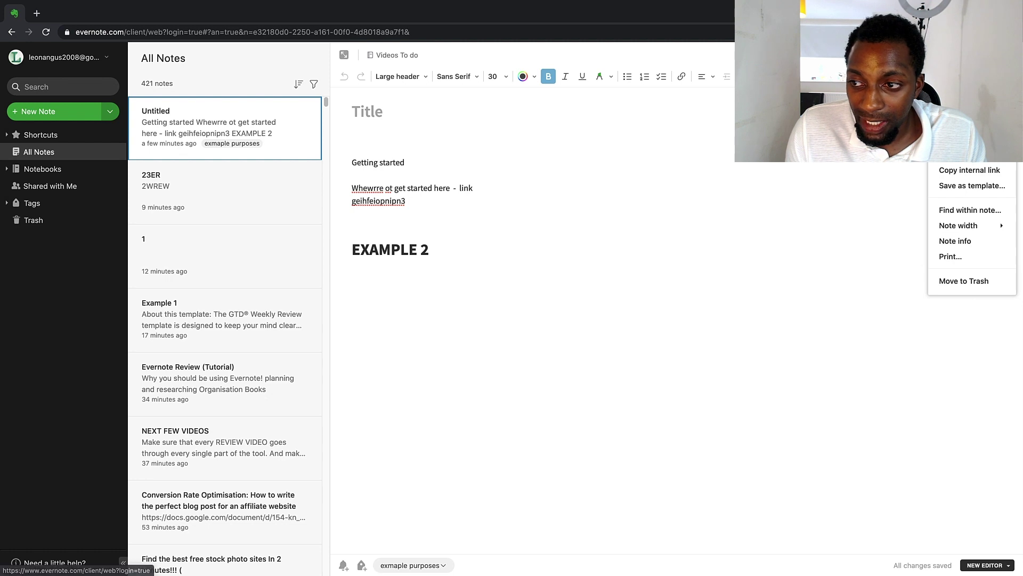
{"action": "left_click", "coordinate": [960, 154]}
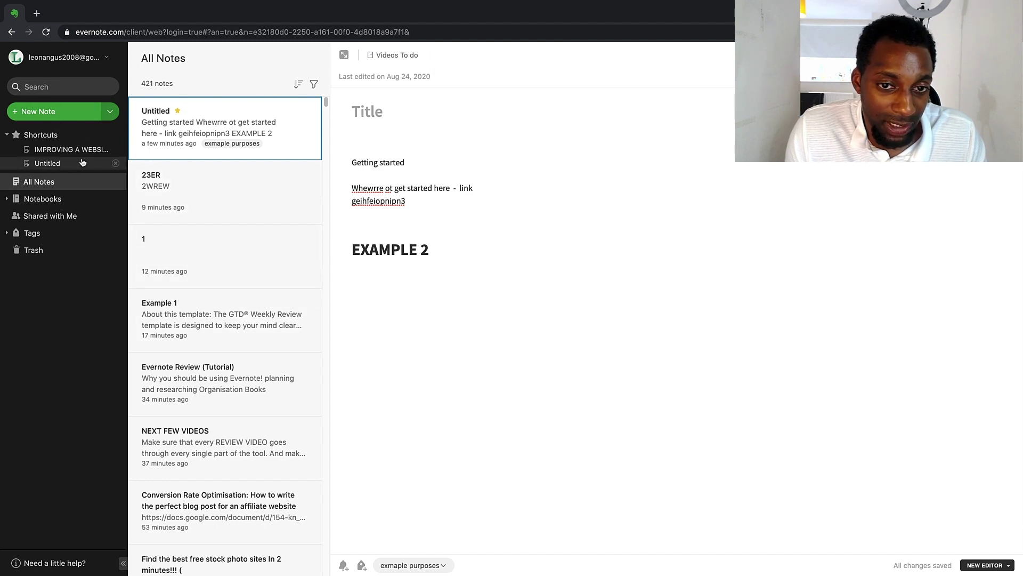
Examine the note filter options for tags, content types and creation date without applying any filter
{"action": "left_click", "coordinate": [315, 85]}
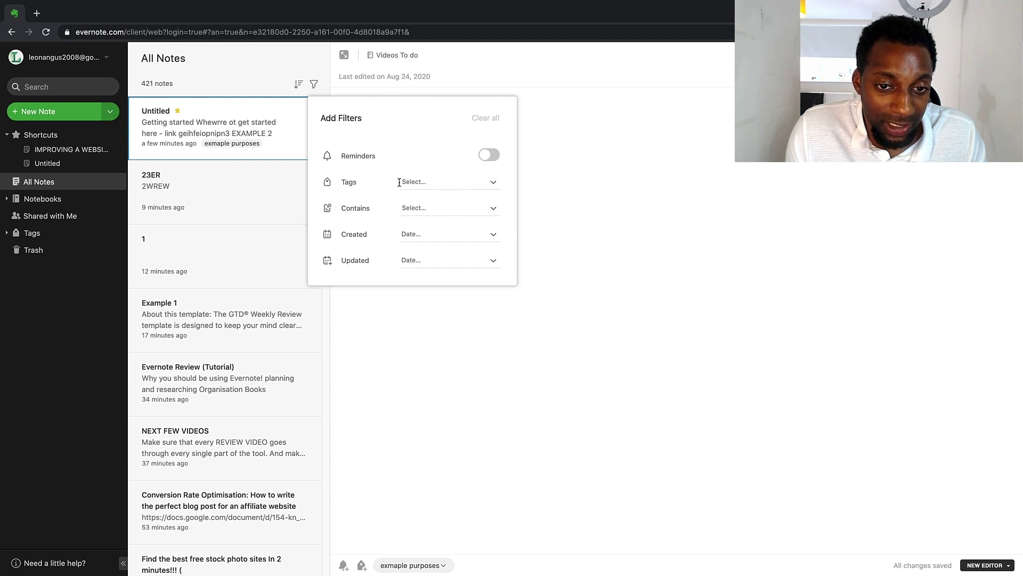
{"action": "left_click", "coordinate": [432, 184]}
{"action": "left_click", "coordinate": [429, 208]}
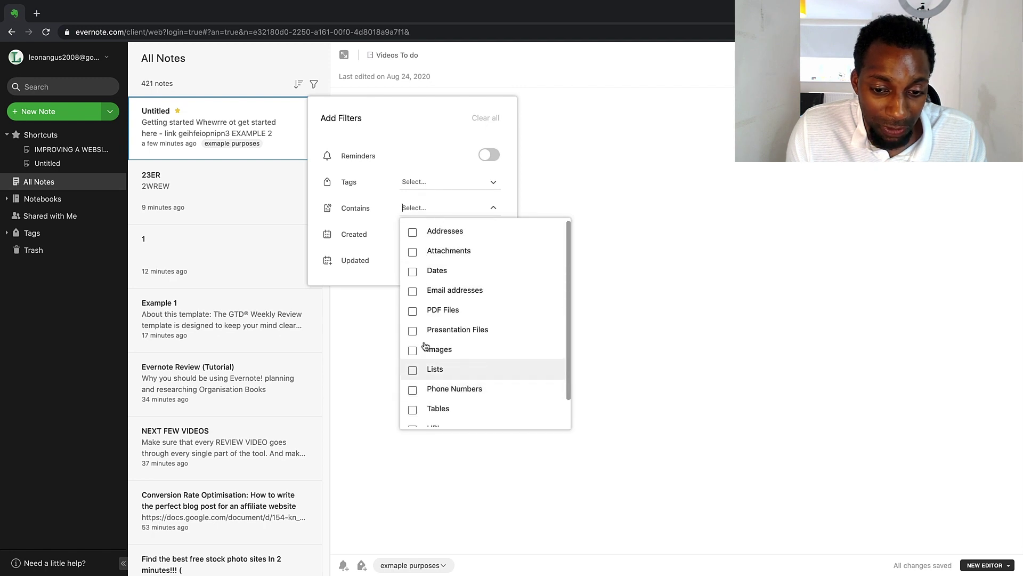
{"action": "left_click", "coordinate": [362, 236]}
{"action": "left_click", "coordinate": [420, 235]}
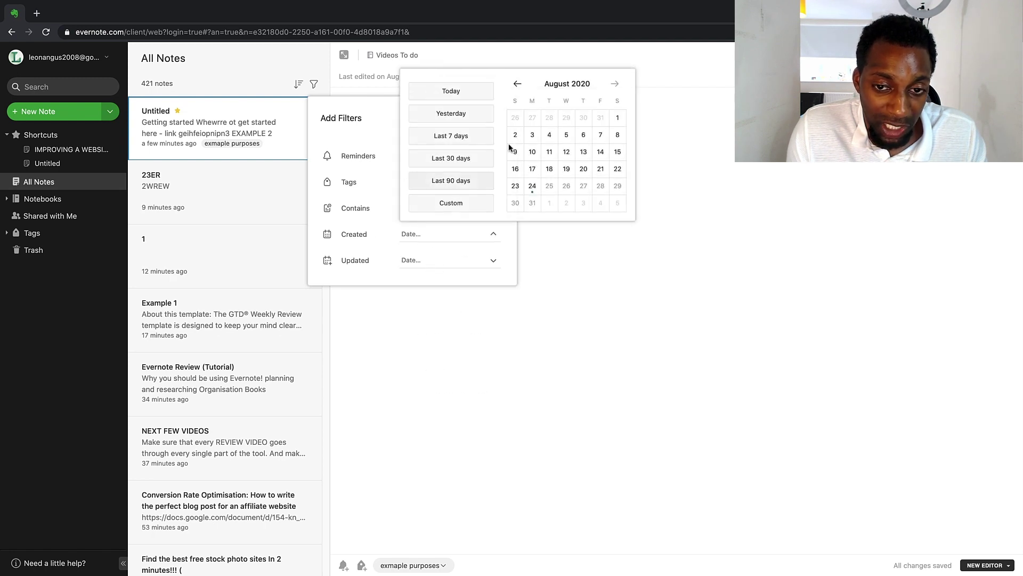
{"action": "left_click", "coordinate": [247, 180]}
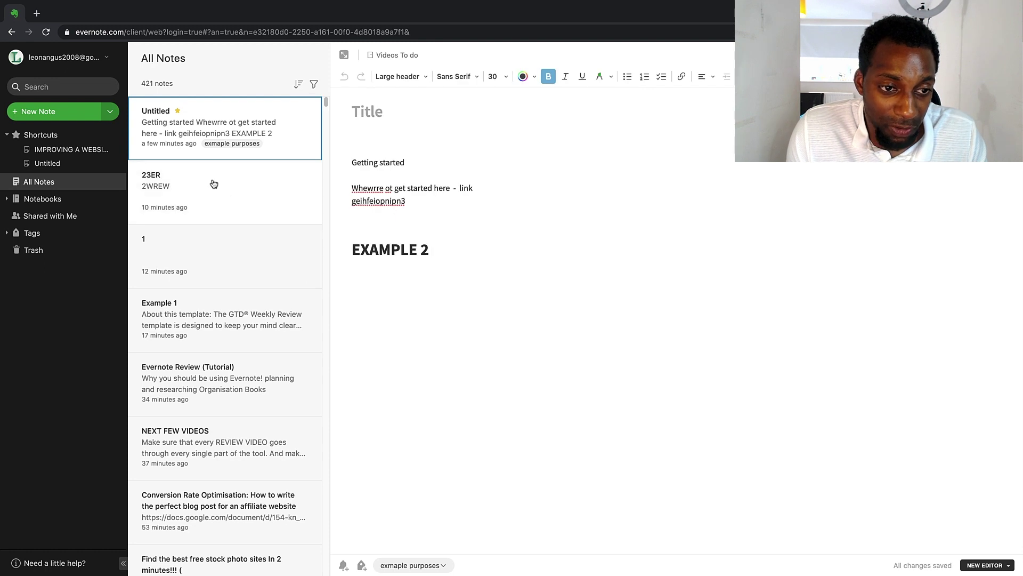
Set a reminder on the 23ER note for October 15, 2020, and move the note to the Trash
{"action": "left_click", "coordinate": [229, 198]}
{"action": "left_click", "coordinate": [343, 565]}
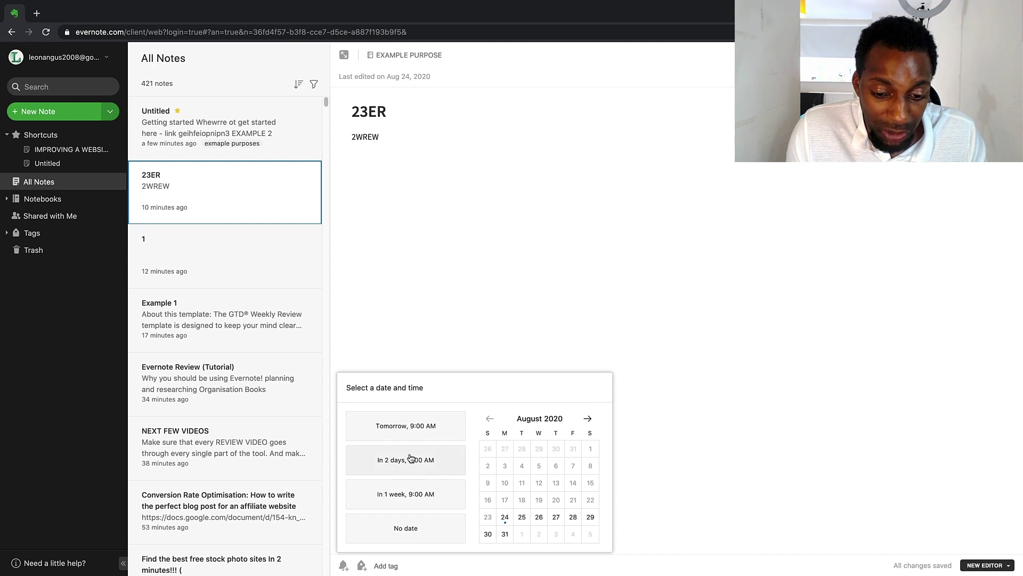
{"action": "left_click", "coordinate": [587, 419]}
{"action": "left_click", "coordinate": [587, 419]}
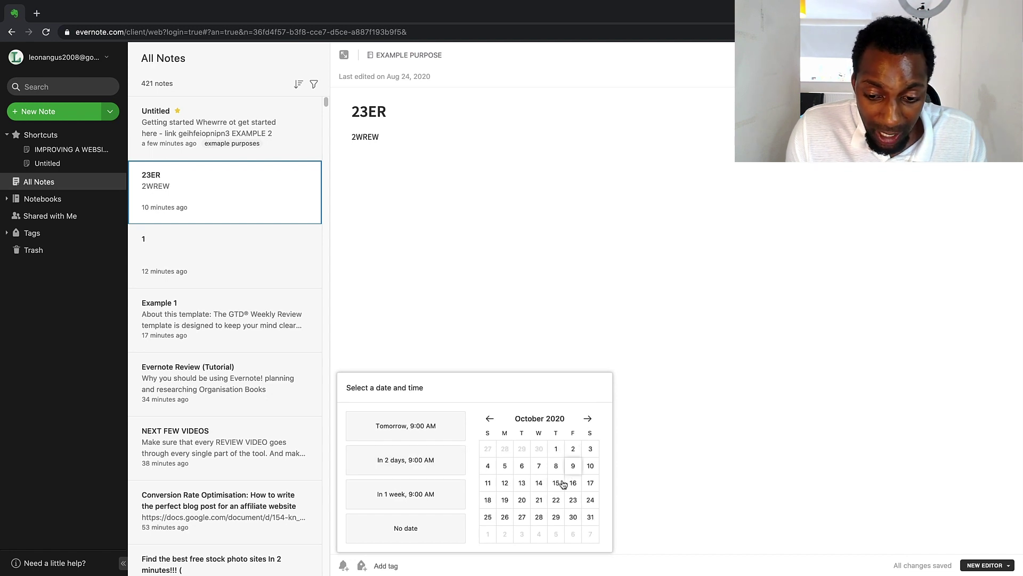
{"action": "left_click", "coordinate": [556, 482]}
{"action": "left_click", "coordinate": [476, 453]}
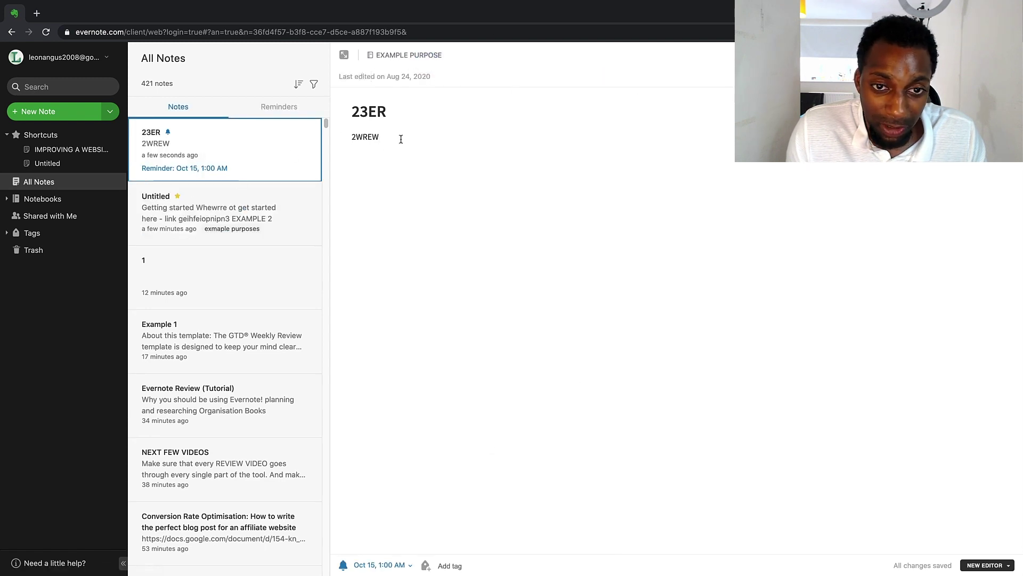
{"action": "left_click", "coordinate": [1007, 55]}
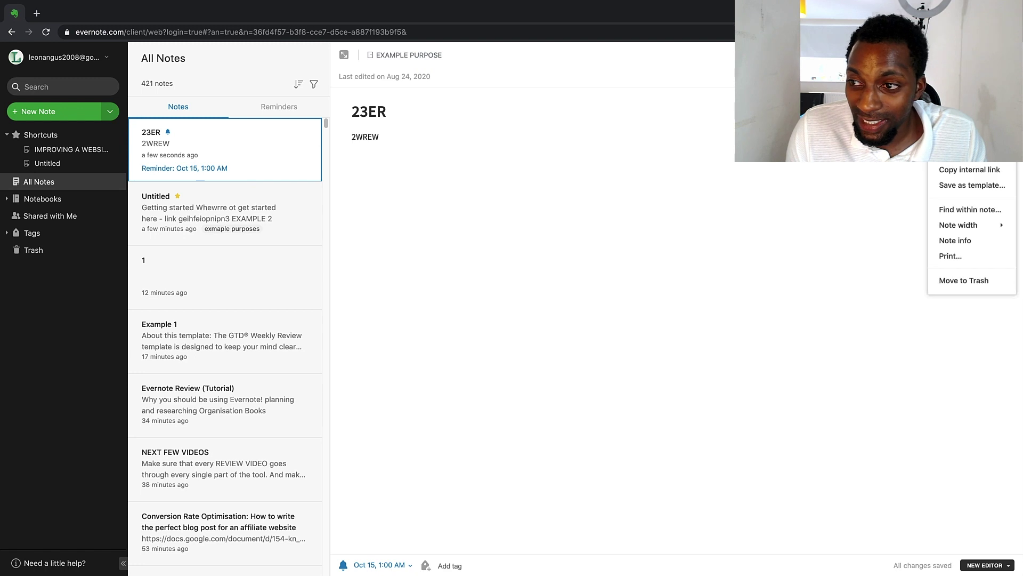
{"action": "left_click", "coordinate": [969, 281]}
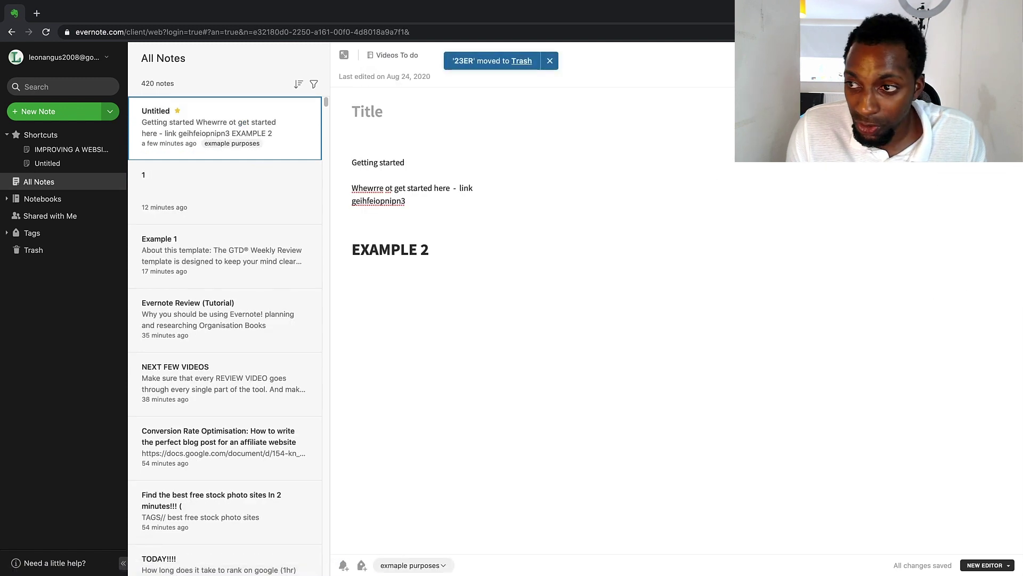
Preview the untitled note for printing, examine the additional print settings, and cancel the print
{"action": "left_click", "coordinate": [1007, 55]}
{"action": "mouse_move", "coordinate": [965, 226]}
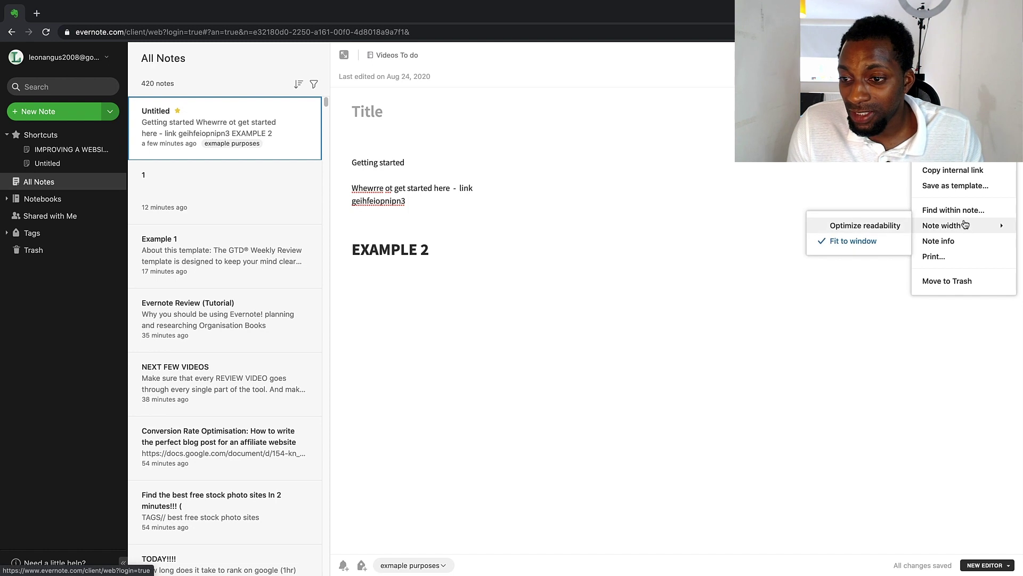
{"action": "left_click", "coordinate": [952, 257]}
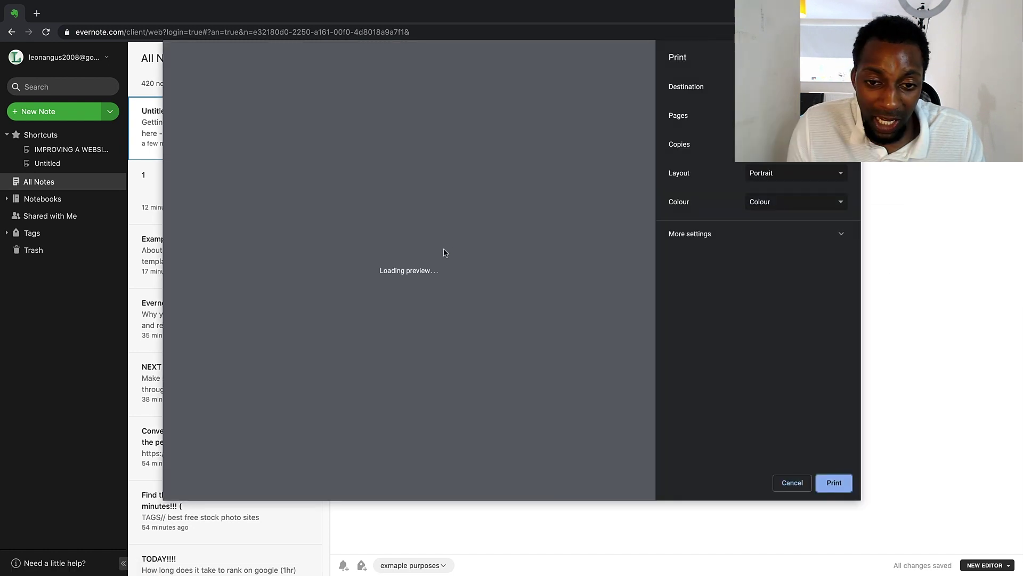
{"action": "left_click", "coordinate": [752, 231]}
{"action": "scroll", "coordinate": [740, 373], "scroll_direction": "down", "scroll_amount": 2}
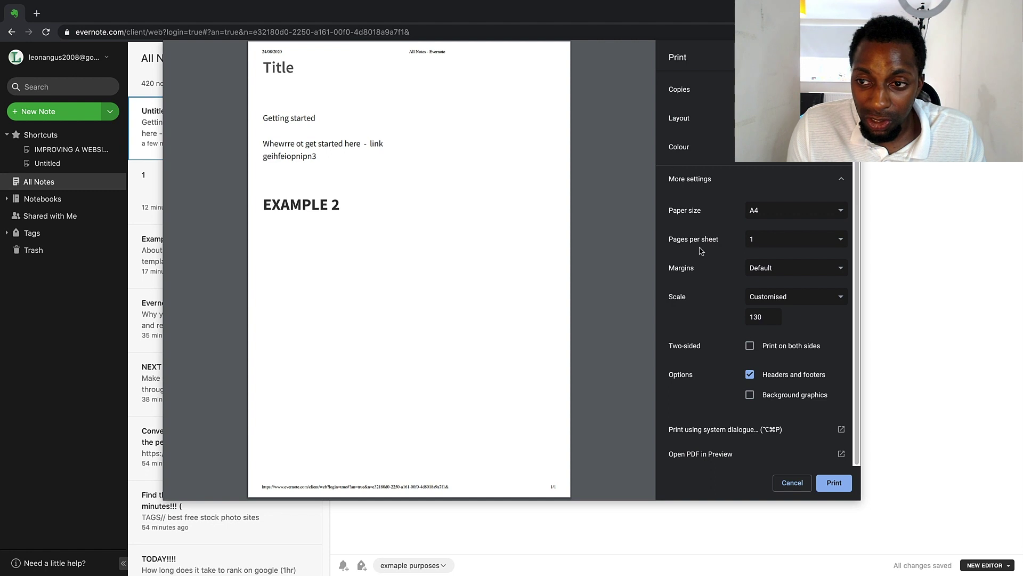
{"action": "left_click", "coordinate": [793, 482]}
Look over the untitled note's available actions and the Shared with Me section, and return to all notes
{"action": "left_click", "coordinate": [1005, 55]}
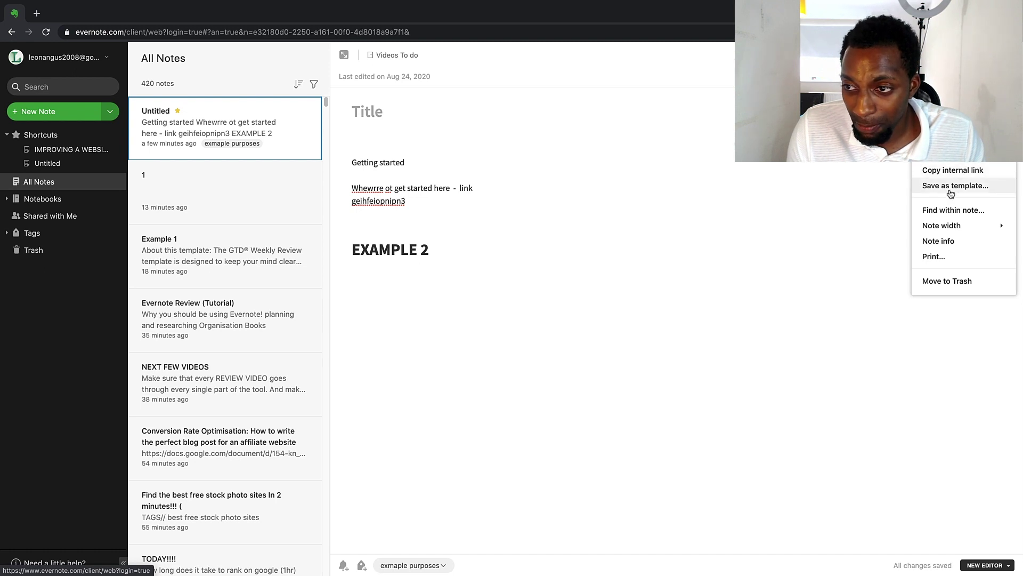
{"action": "left_click", "coordinate": [555, 131]}
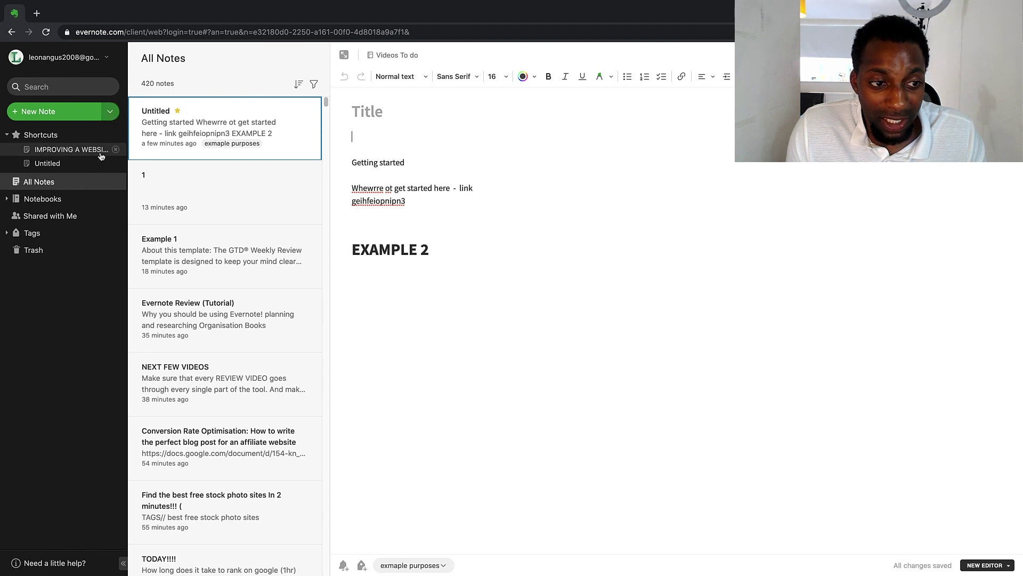
{"action": "left_click", "coordinate": [58, 217]}
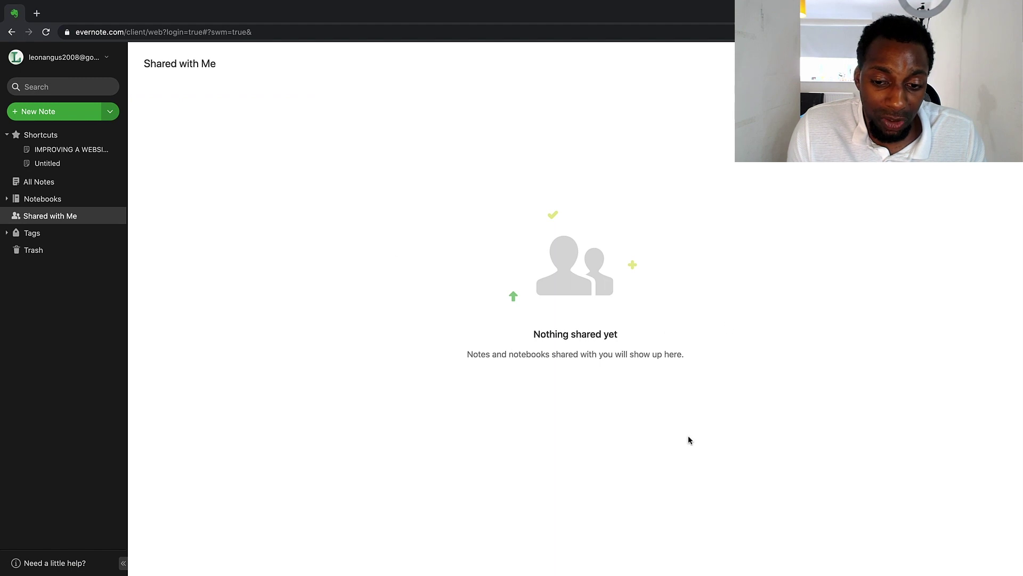
{"action": "left_click", "coordinate": [62, 190]}
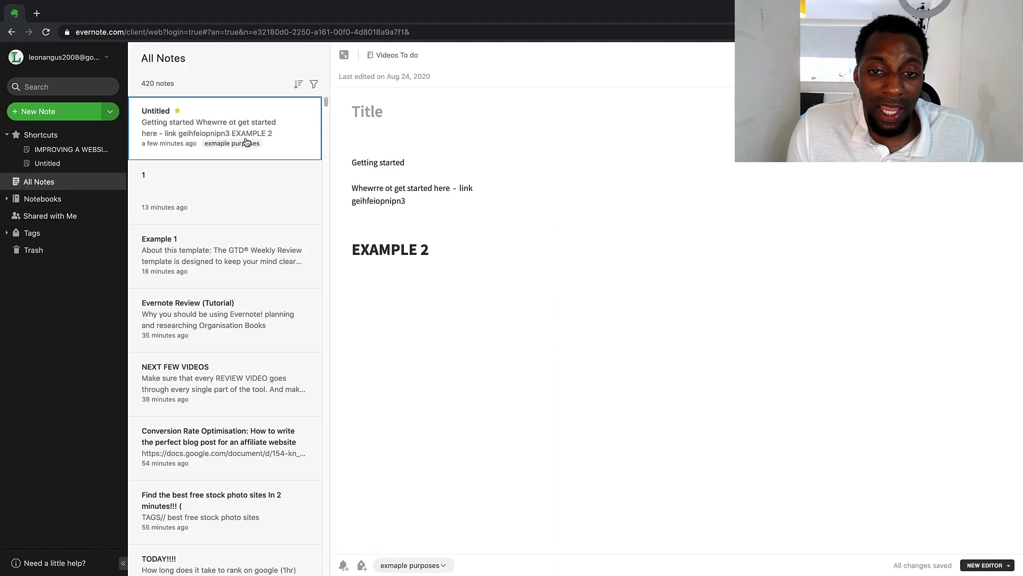
Check the search suggestions and search the notes for example
{"action": "left_click", "coordinate": [101, 86]}
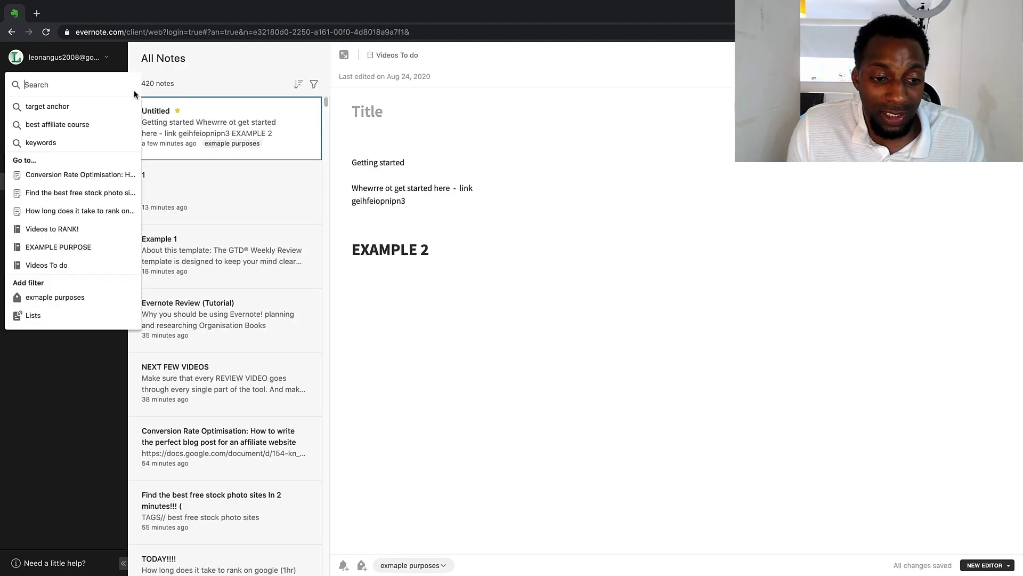
{"action": "left_click", "coordinate": [202, 128]}
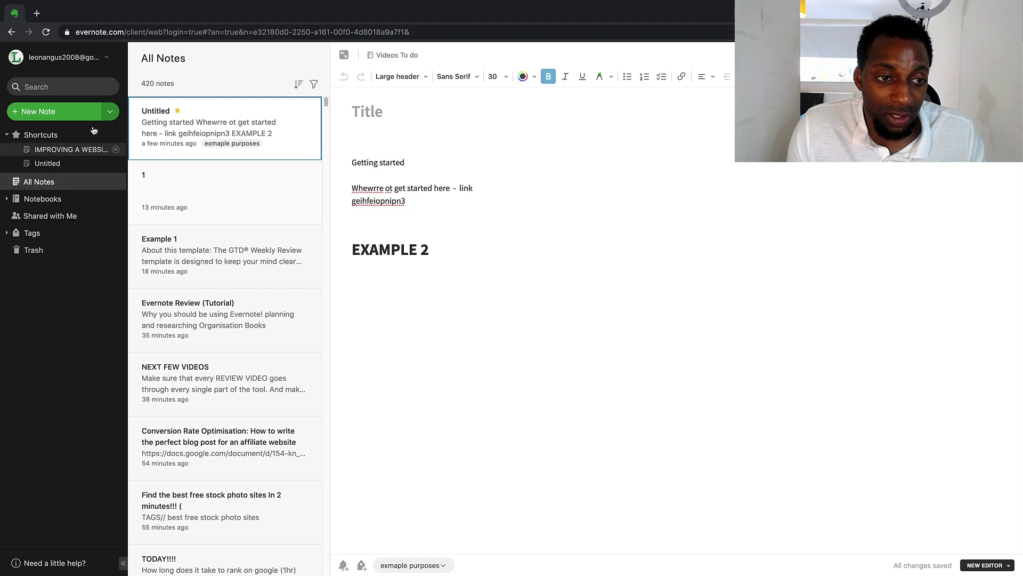
{"action": "left_click", "coordinate": [85, 88]}
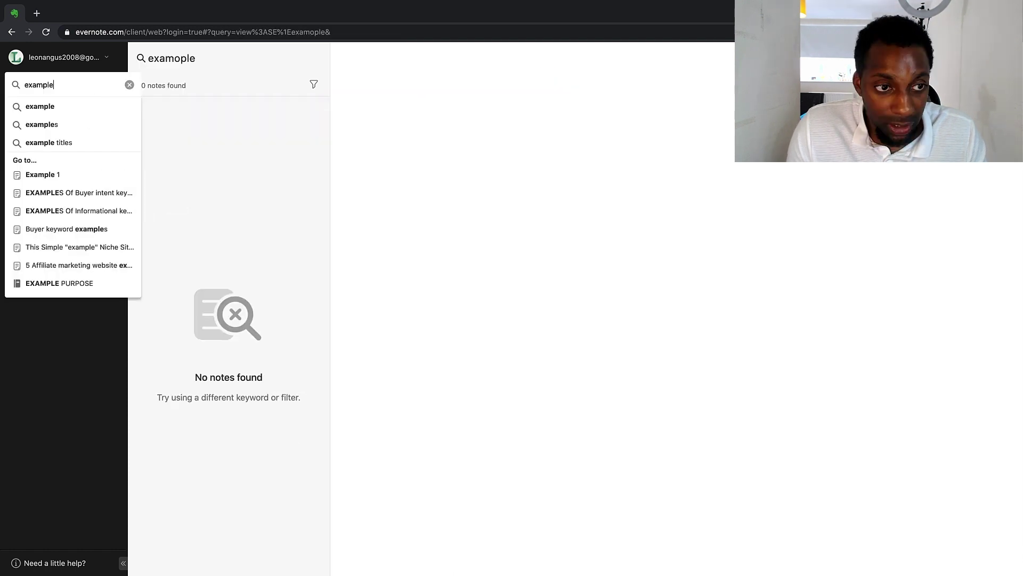
{"action": "key", "text": "Return"}
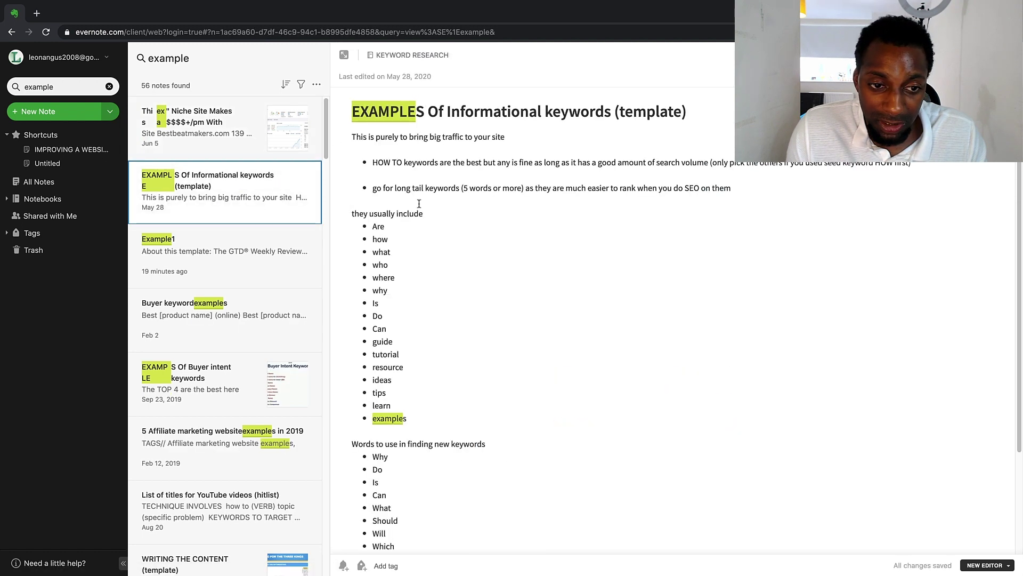
Move the Example 1 note from the search results to the Trash
{"action": "left_click", "coordinate": [155, 260]}
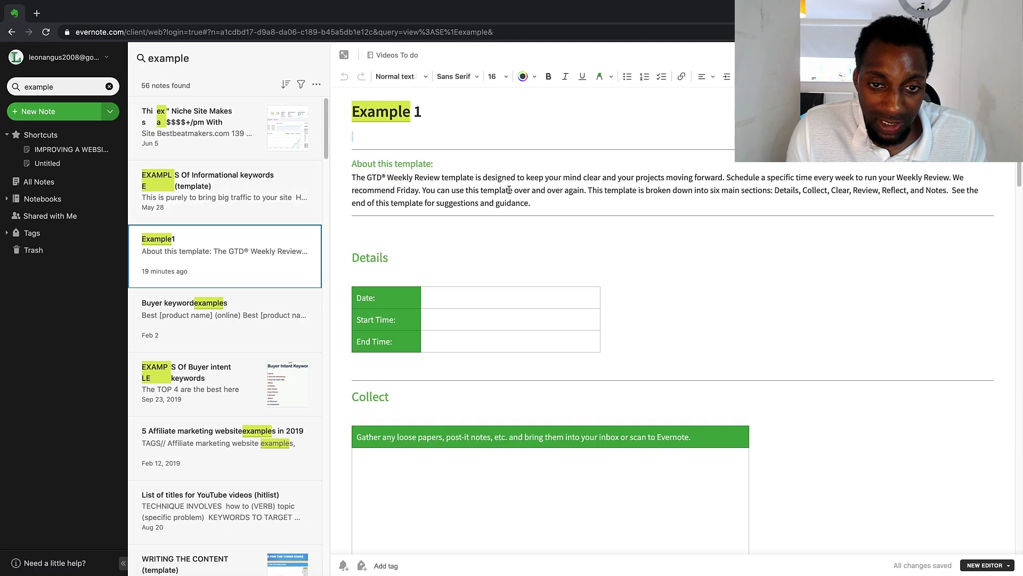
{"action": "left_click", "coordinate": [1008, 55]}
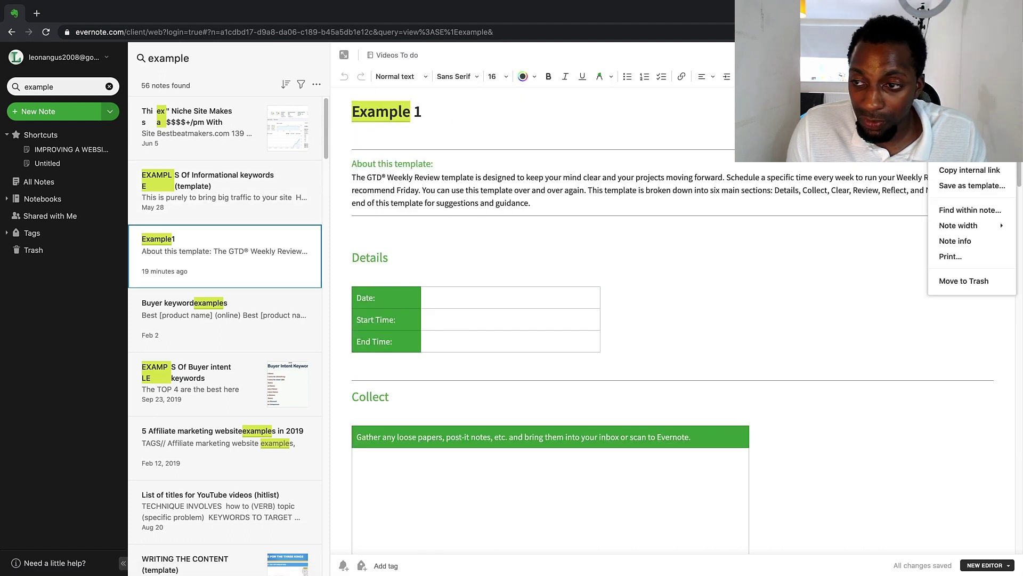
{"action": "left_click", "coordinate": [979, 280]}
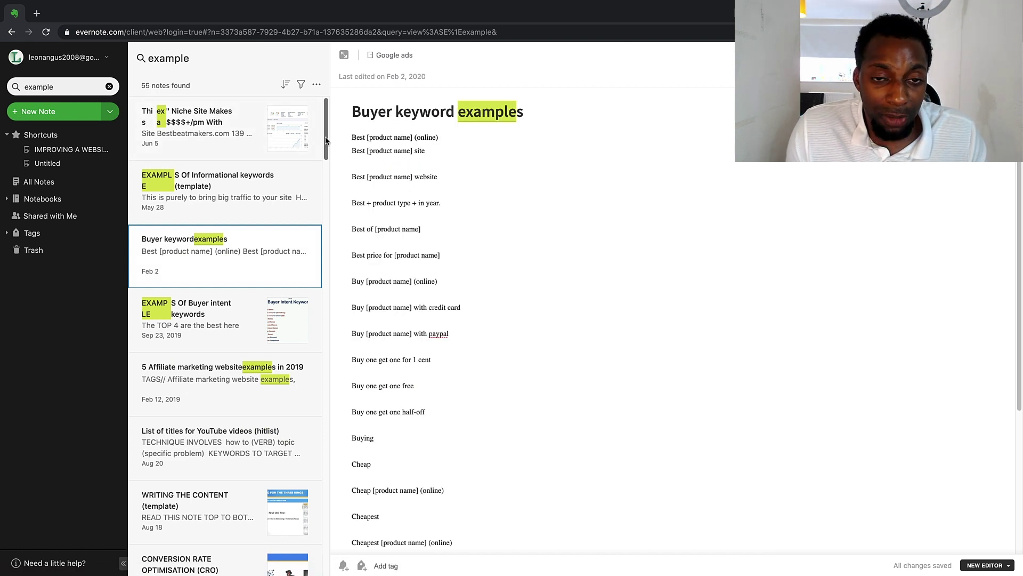
Look through the remaining search results for example and return to all notes
{"action": "scroll", "coordinate": [323, 140], "scroll_direction": "down", "scroll_amount": 4}
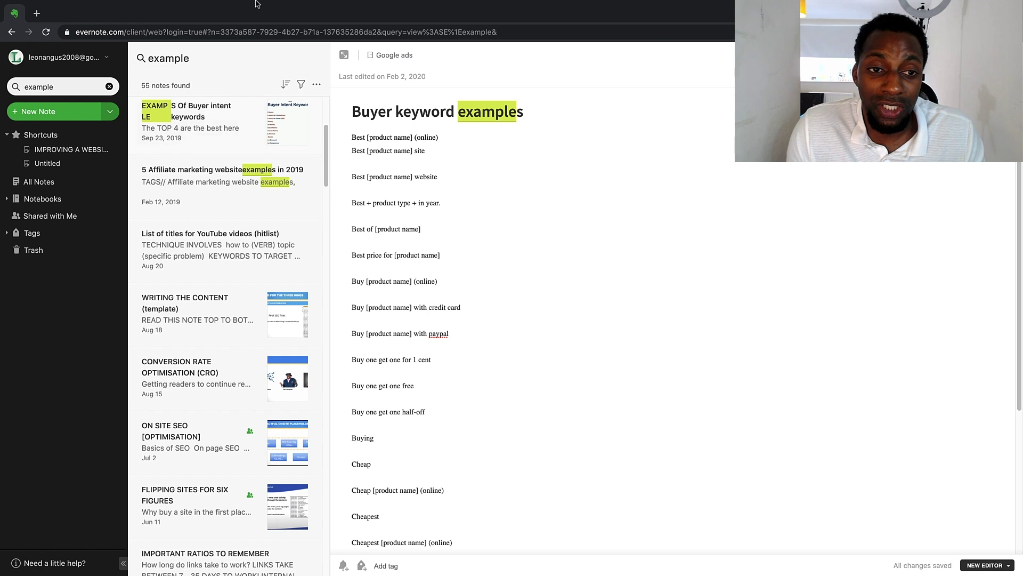
{"action": "mouse_move", "coordinate": [182, 5]}
{"action": "scroll", "coordinate": [310, 207], "scroll_direction": "down", "scroll_amount": 10}
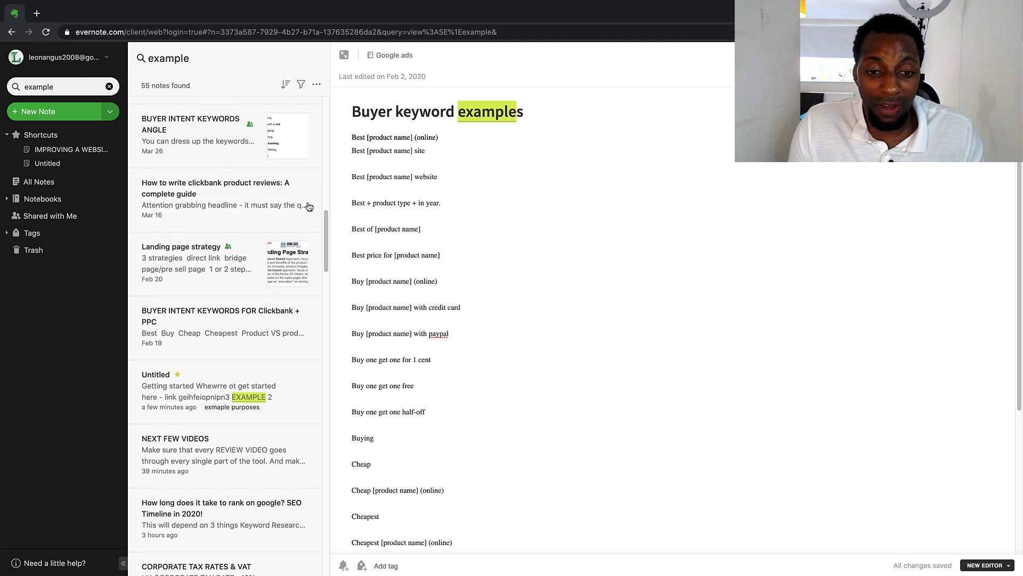
{"action": "scroll", "coordinate": [346, 230], "scroll_direction": "down", "scroll_amount": 5}
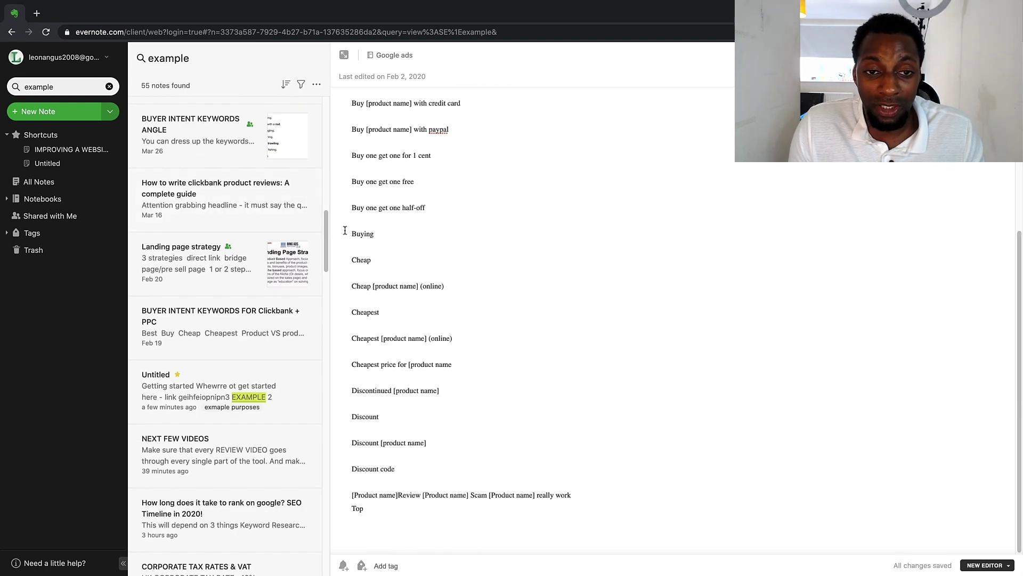
{"action": "scroll", "coordinate": [292, 234], "scroll_direction": "down", "scroll_amount": 20}
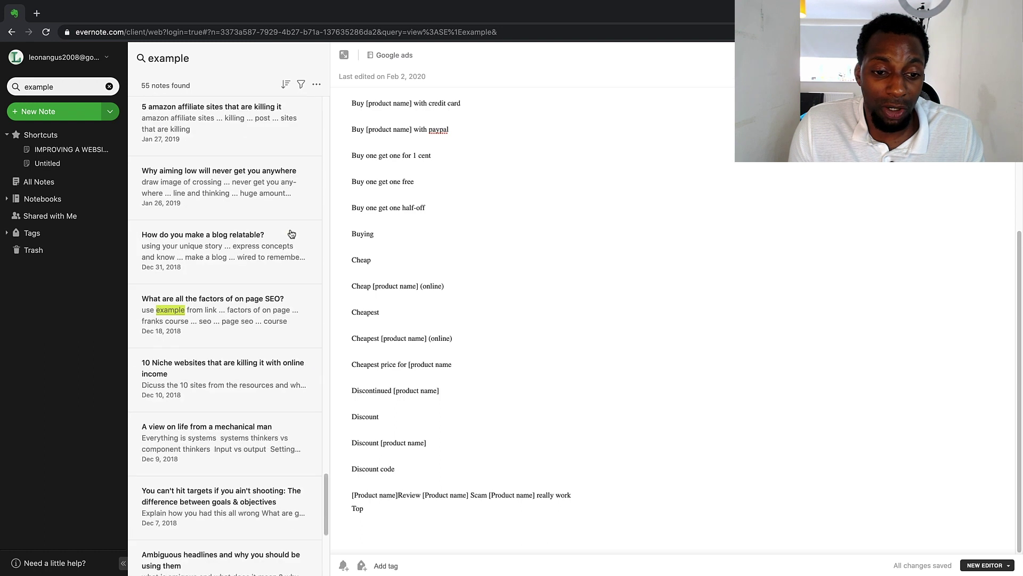
{"action": "scroll", "coordinate": [291, 234], "scroll_direction": "up", "scroll_amount": 20}
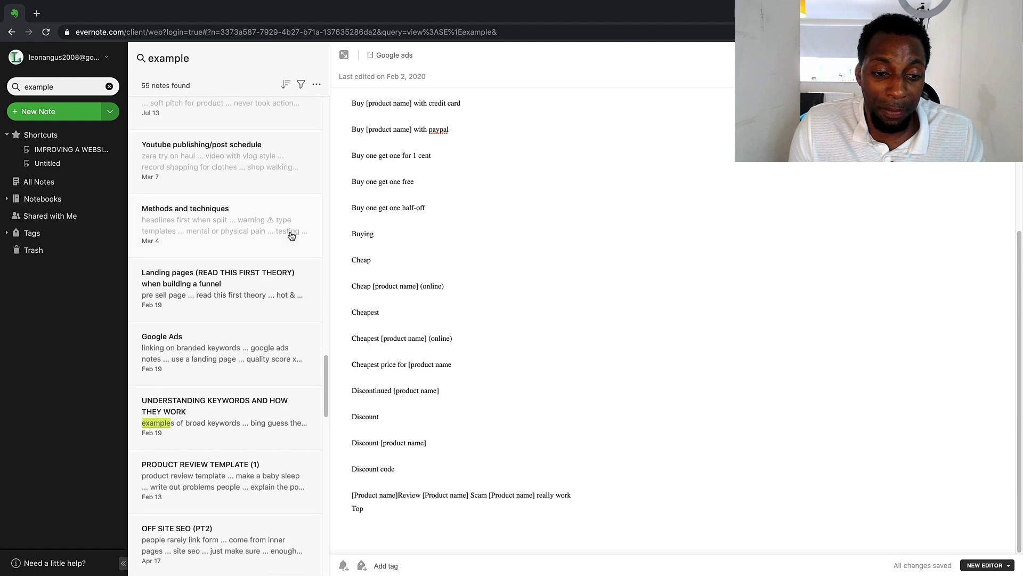
{"action": "left_click", "coordinate": [96, 183]}
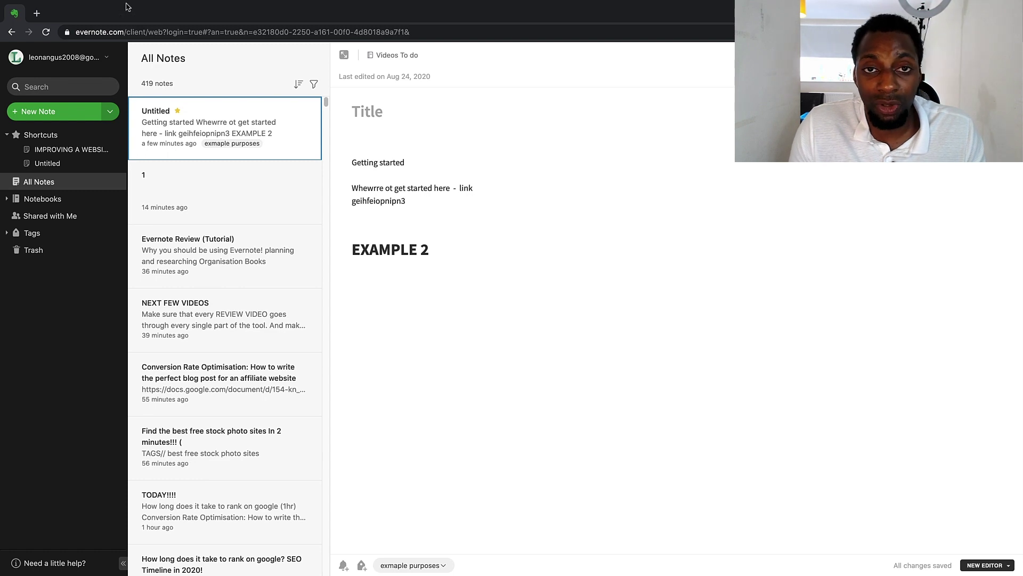
Collapse the BOOKS and EXAMPLES stacks in the notebook list and remove the EXAMPLES stack
{"action": "mouse_move", "coordinate": [122, 4]}
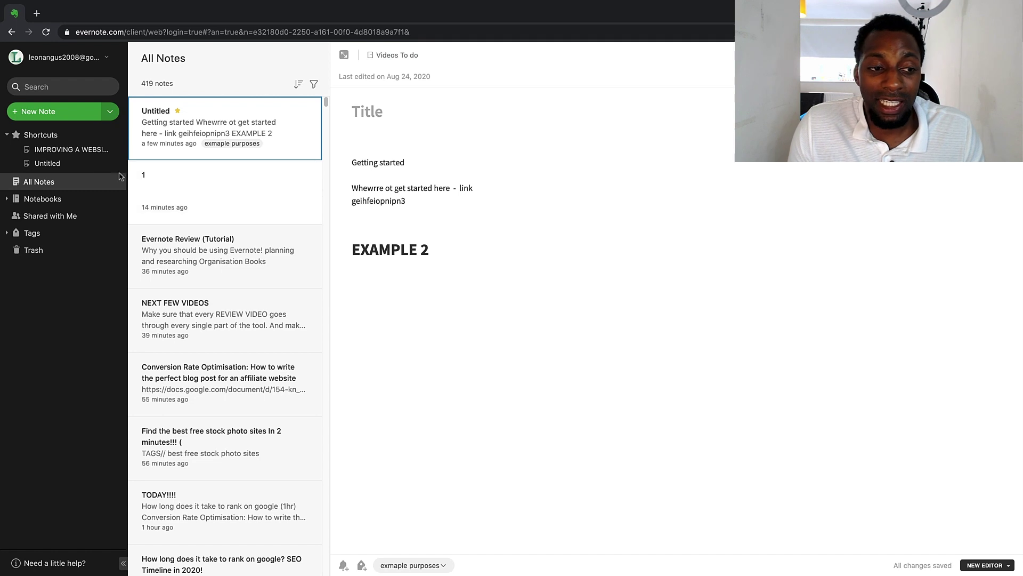
{"action": "left_click", "coordinate": [63, 199]}
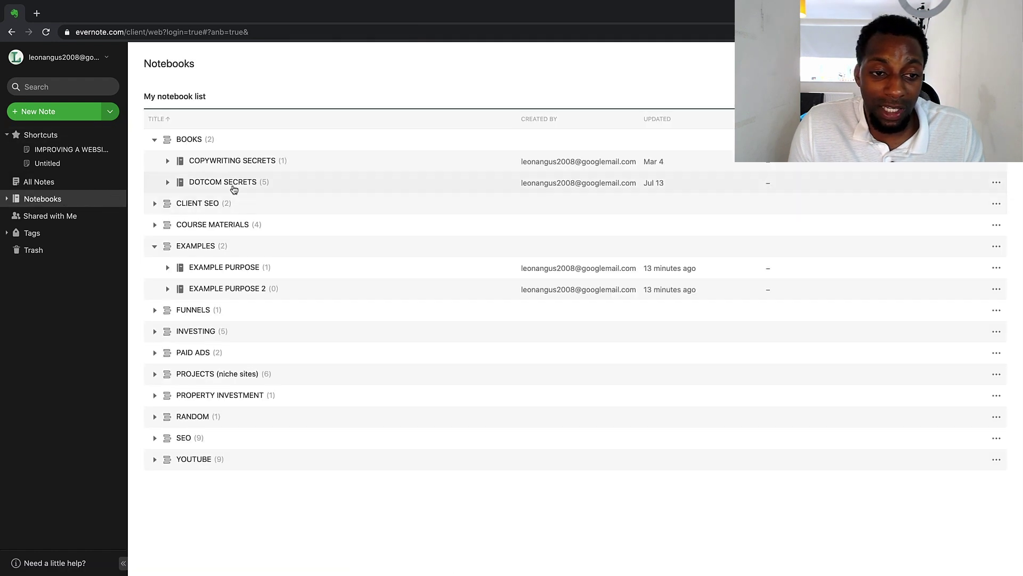
{"action": "left_click", "coordinate": [155, 140]}
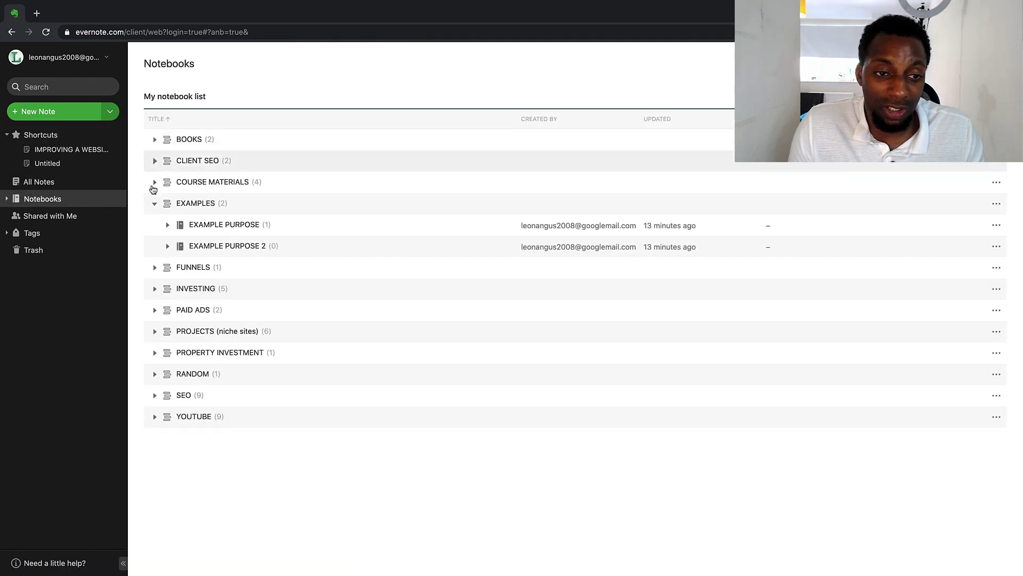
{"action": "left_click", "coordinate": [154, 203]}
{"action": "right_click", "coordinate": [274, 204]}
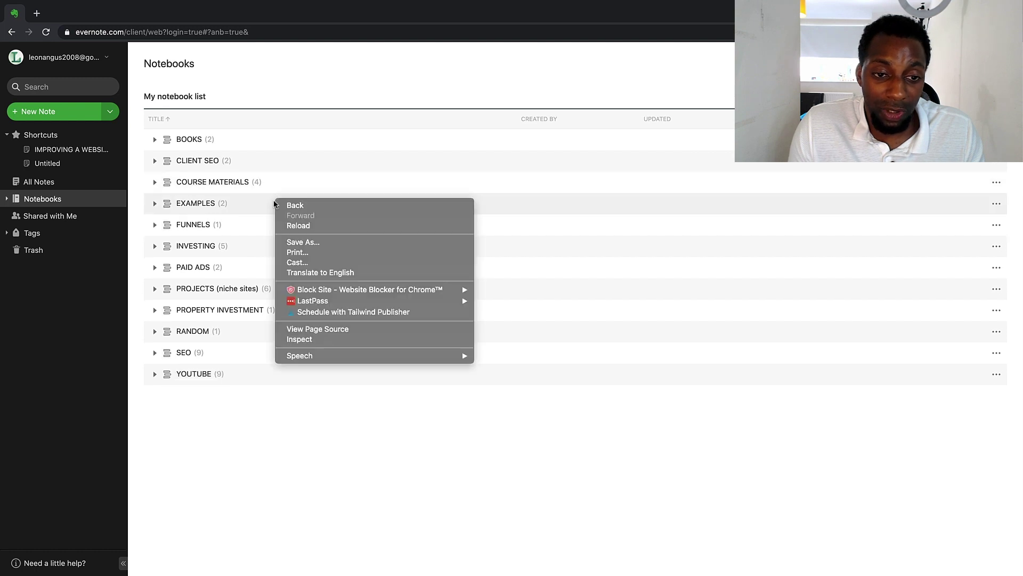
{"action": "left_click", "coordinate": [686, 233]}
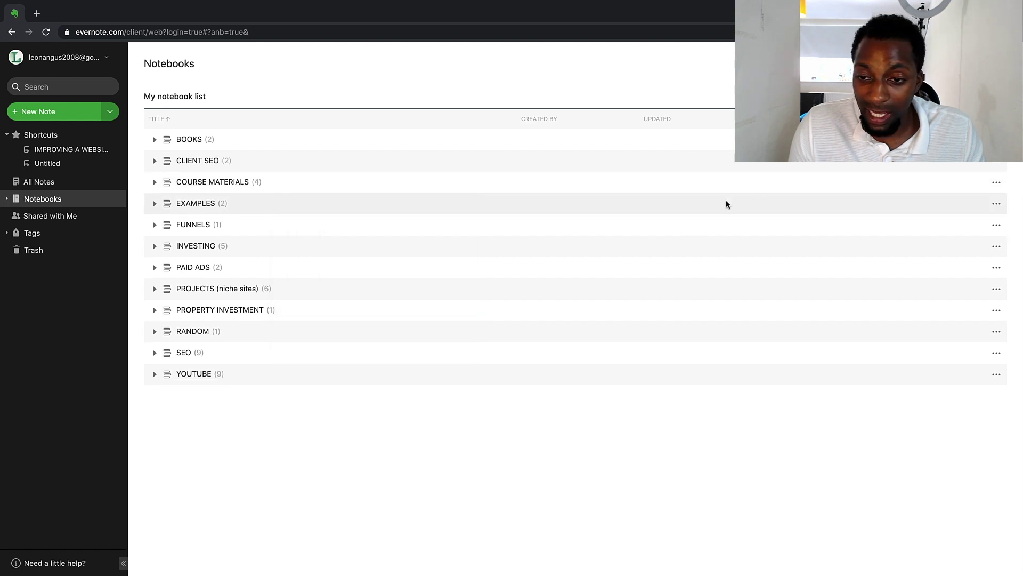
{"action": "left_click", "coordinate": [995, 205]}
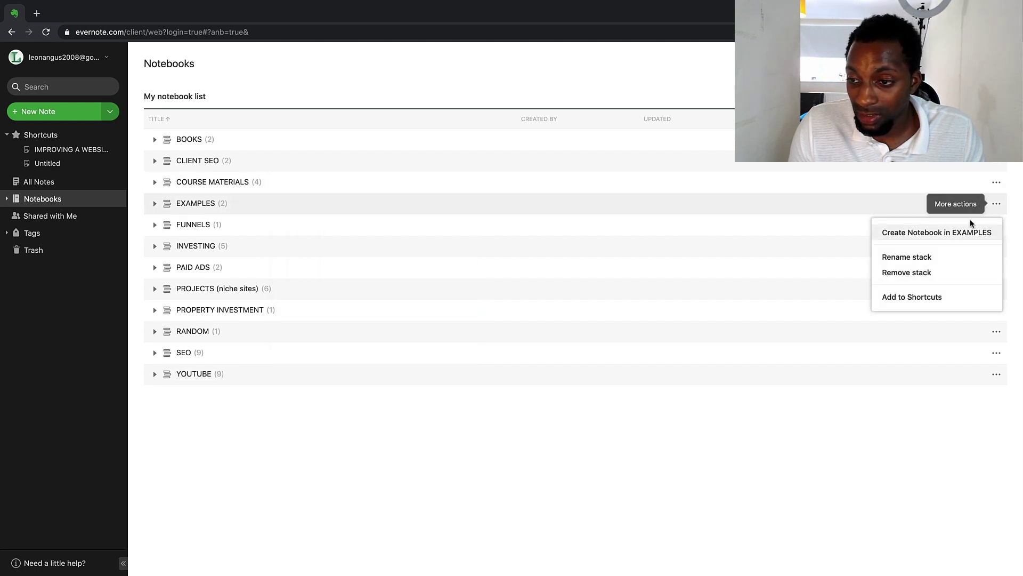
{"action": "left_click", "coordinate": [926, 277]}
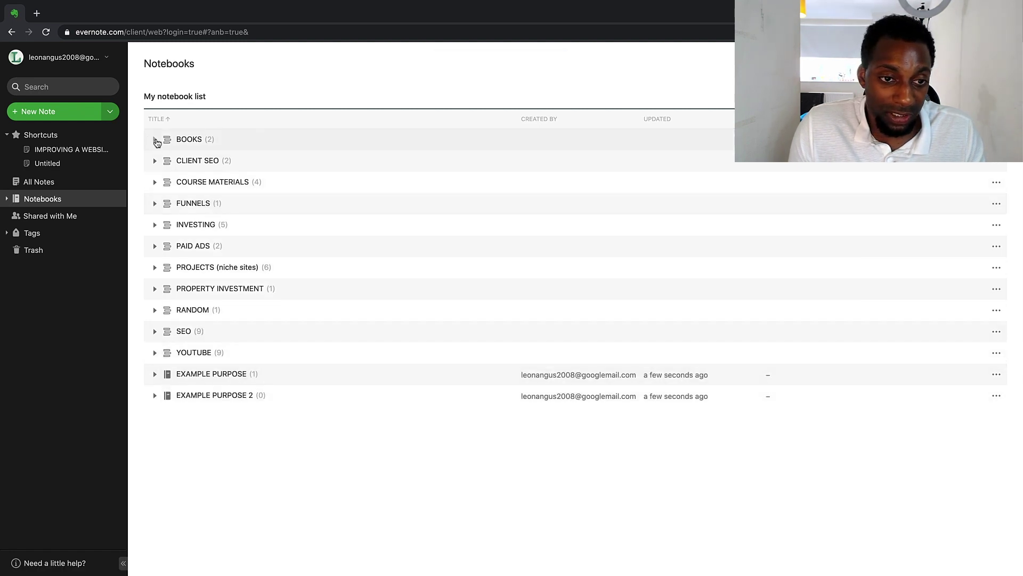
Expand the COURSE MATERIALS stack, look through the notes in its AFFILIATE LAB notebook, and return to all notes
{"action": "left_click", "coordinate": [155, 183]}
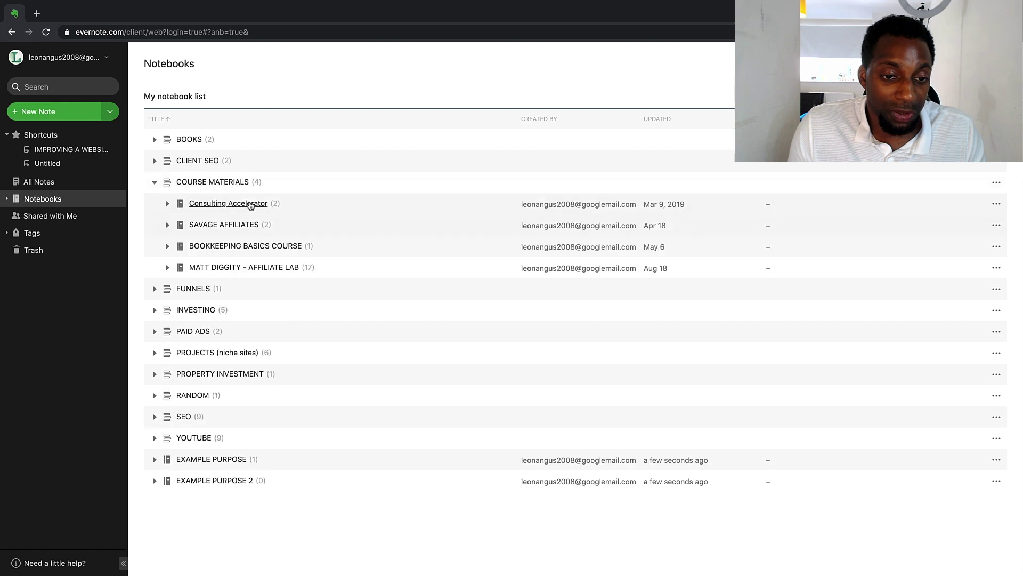
{"action": "left_click", "coordinate": [249, 268]}
{"action": "scroll", "coordinate": [237, 288], "scroll_direction": "down", "scroll_amount": 10}
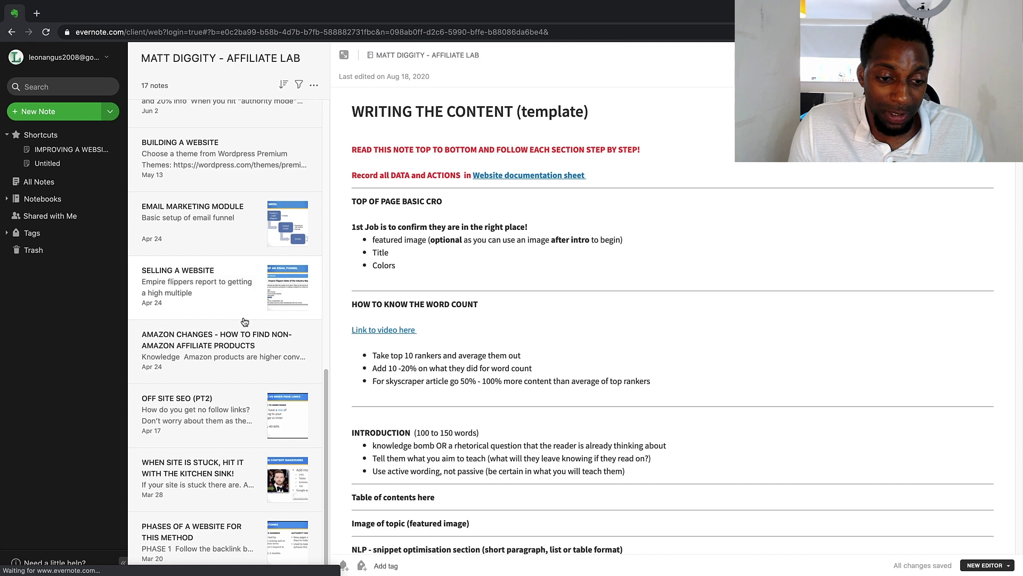
{"action": "scroll", "coordinate": [245, 321], "scroll_direction": "up", "scroll_amount": 10}
{"action": "left_click", "coordinate": [39, 181]}
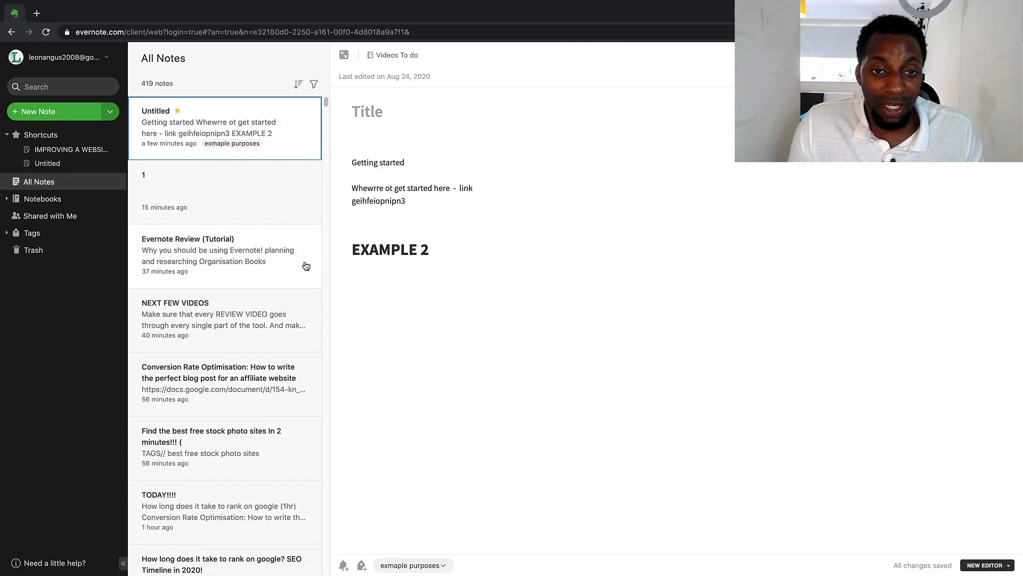
{"action": "left_click_drag", "start_coordinate": [439, 253], "coordinate": [342, 235]}
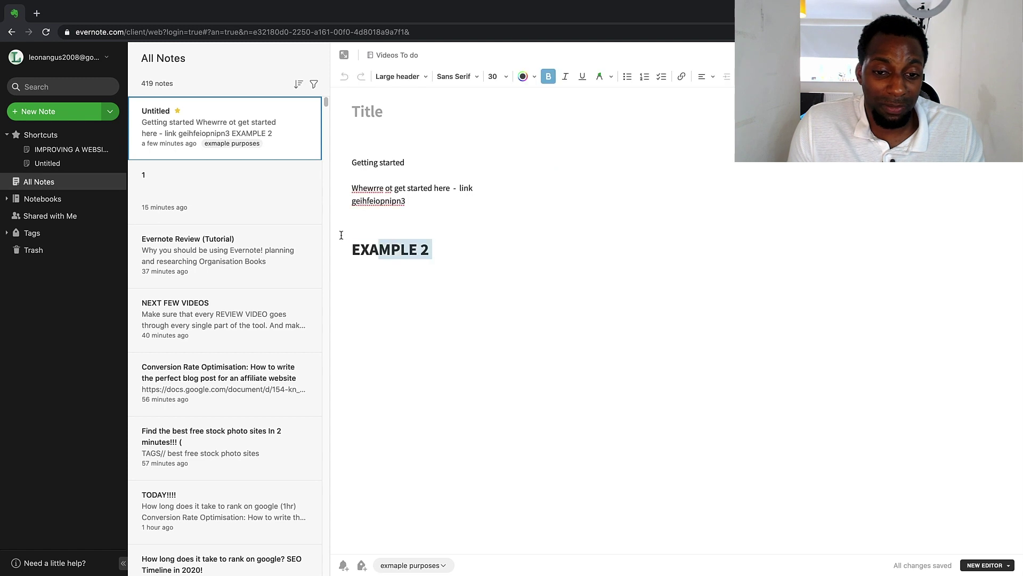
{"action": "left_click", "coordinate": [415, 202]}
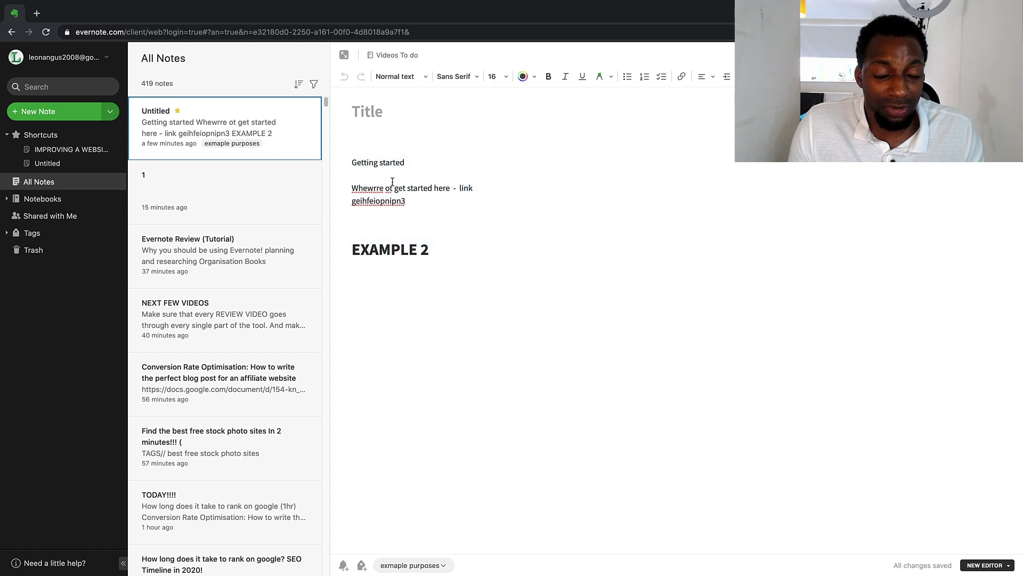
{"action": "mouse_move", "coordinate": [463, 4]}
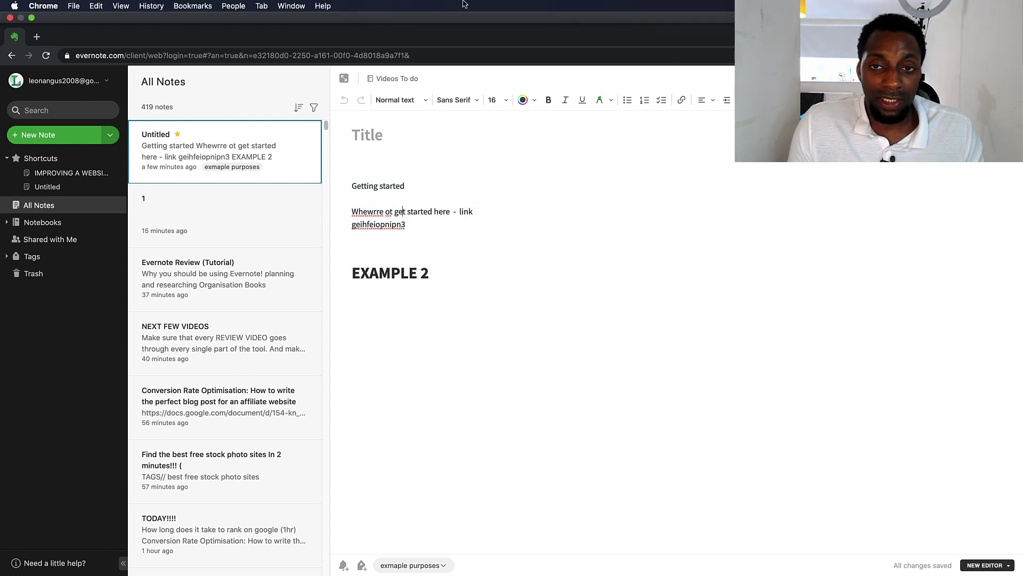